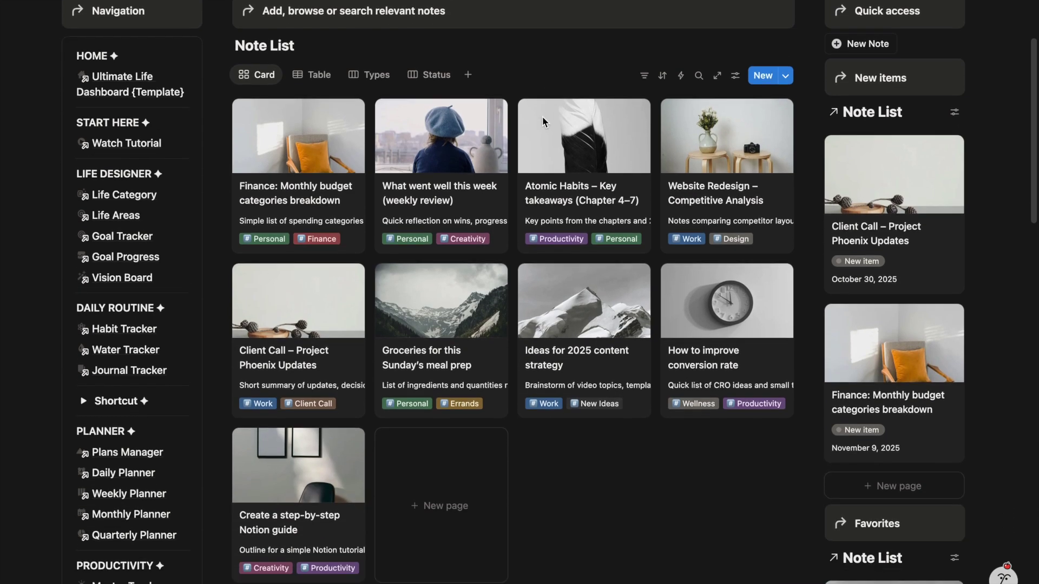
# - Review the finished tracker views, then add a new blank note page under PERSONAL TOOL
pyautogui.scroll(-15, 542, 116)
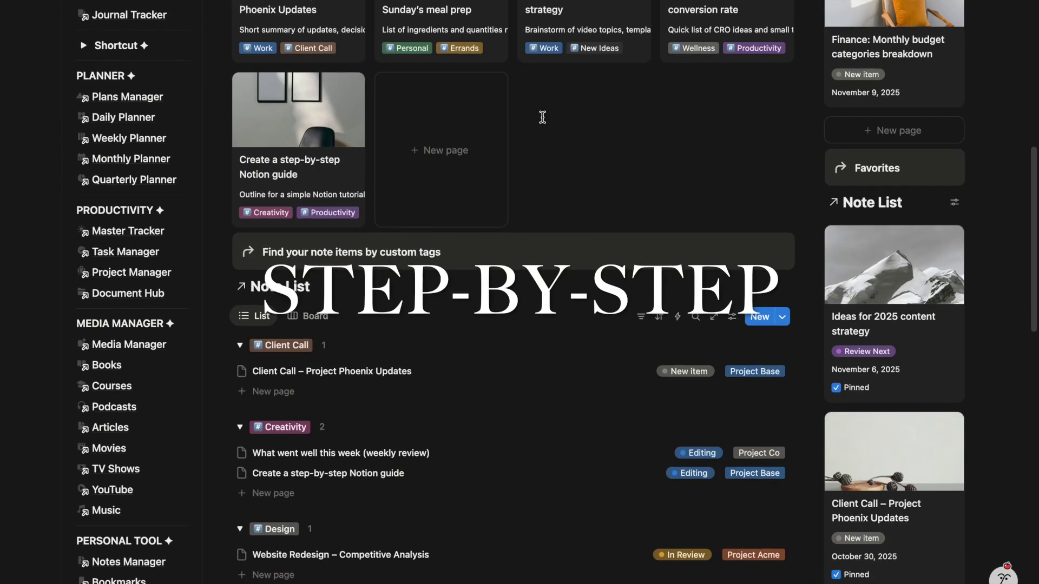
pyautogui.scroll(-3, 542, 117)
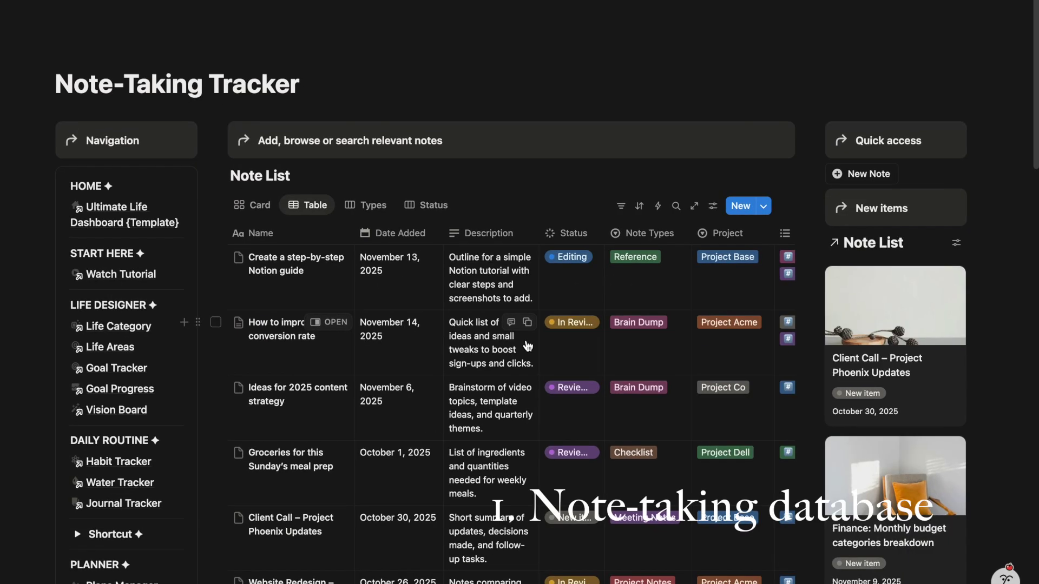
pyautogui.hscroll(10, 520, 343)
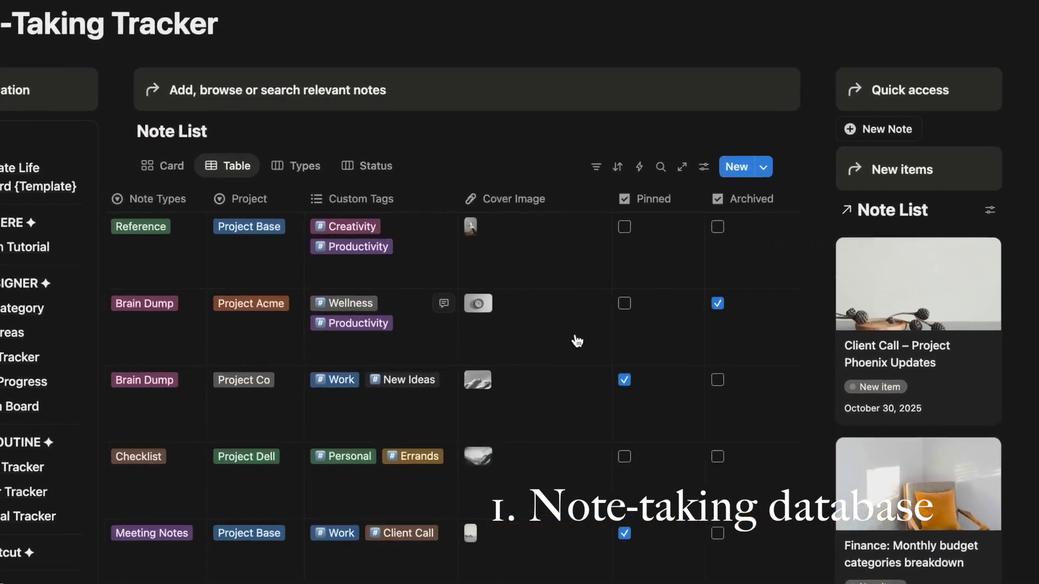
pyautogui.hscroll(-10, 567, 337)
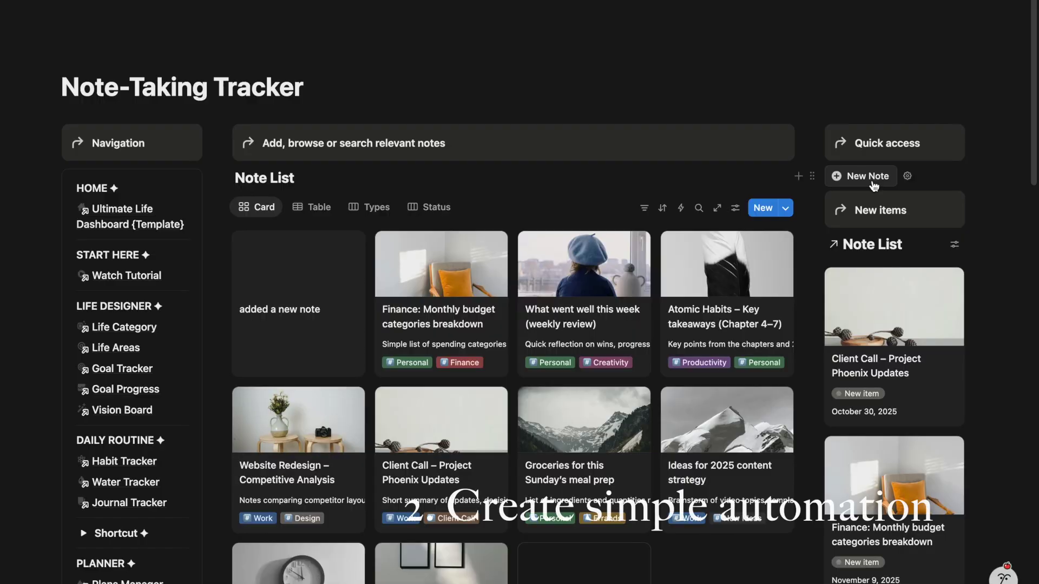
pyautogui.click(867, 176)
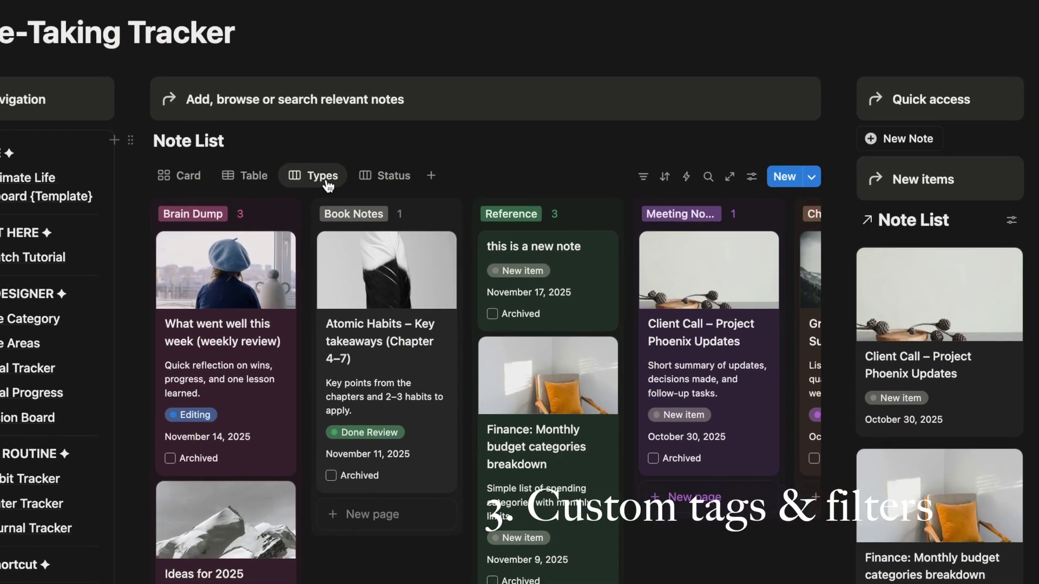
pyautogui.hscroll(5, 682, 493)
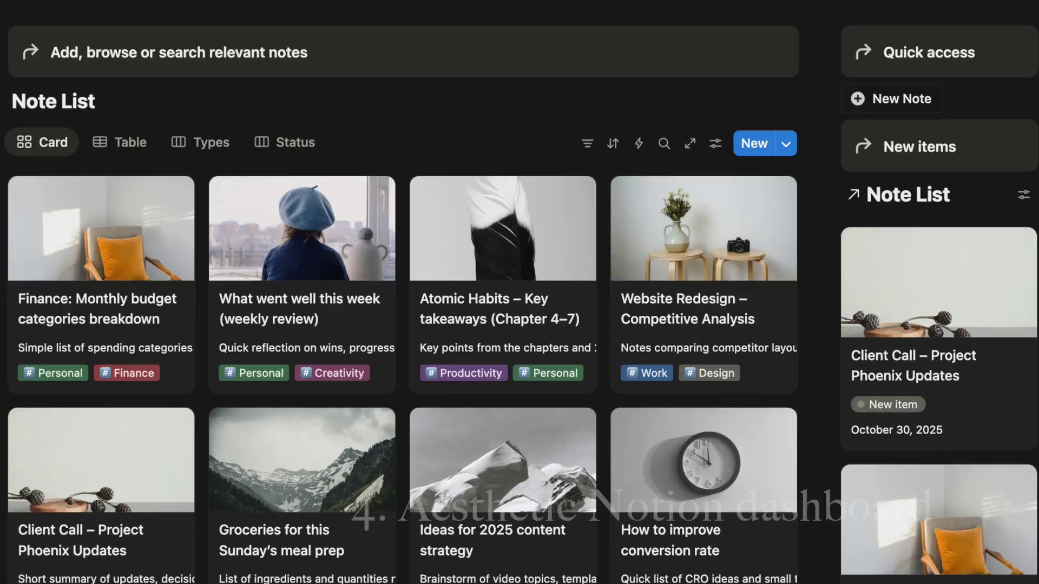
pyautogui.scroll(-10, 406, 292)
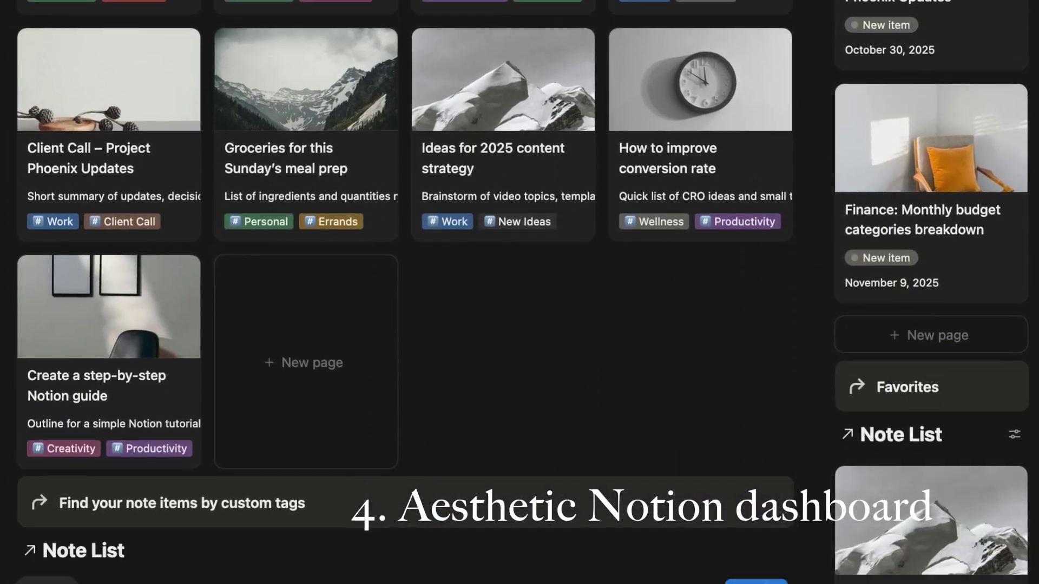
pyautogui.scroll(-10, 406, 292)
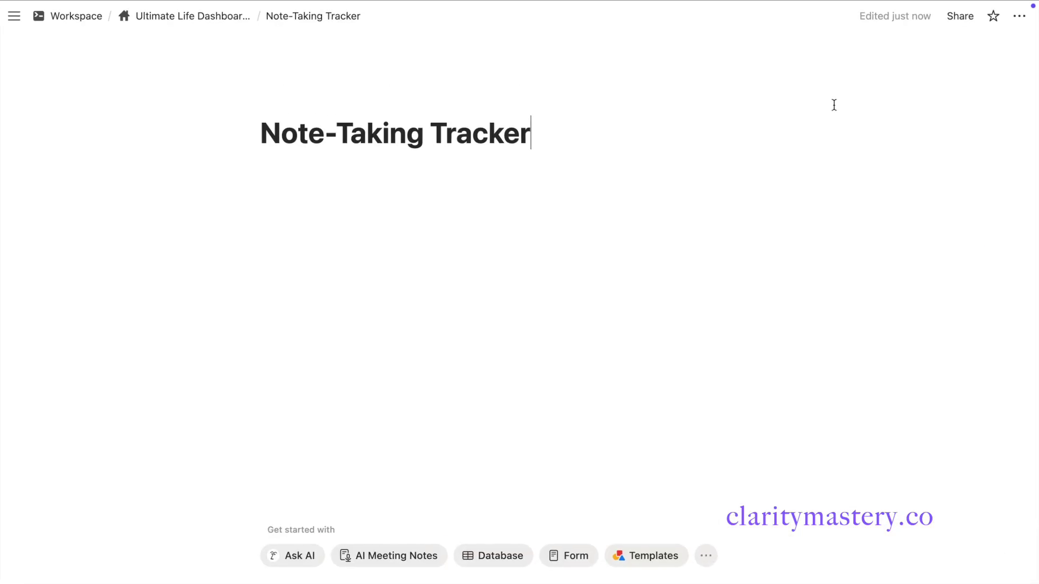
# - Switch the page to full width and split it into three columns with placeholder text
pyautogui.click(1015, 21)
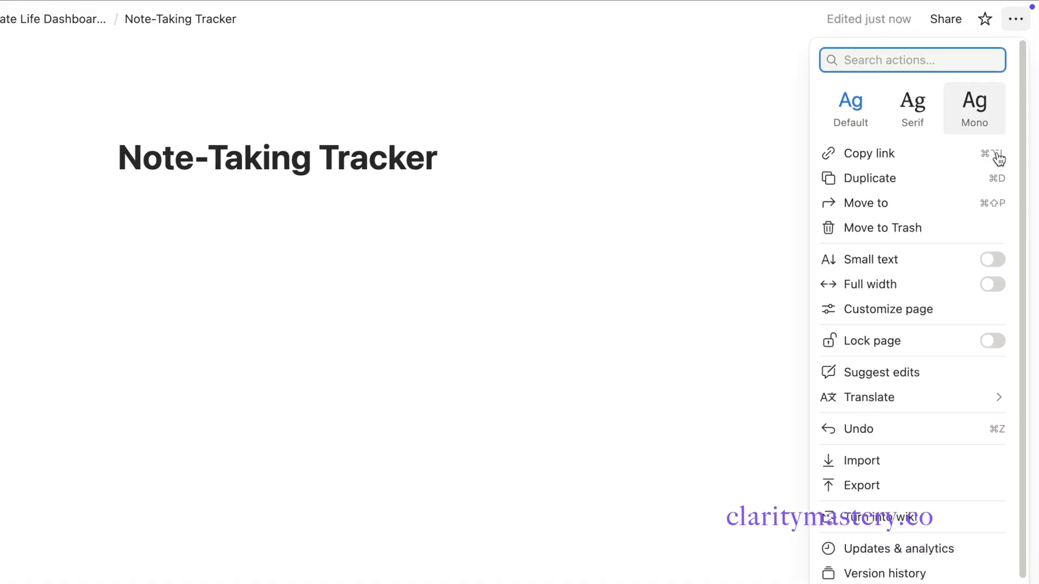
pyautogui.click(994, 269)
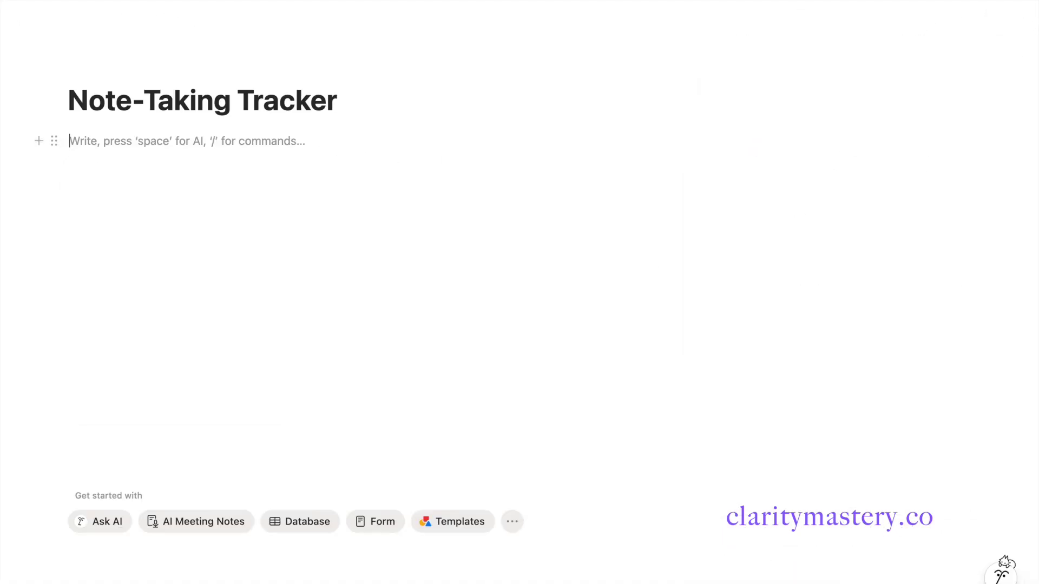
pyautogui.write('/col')
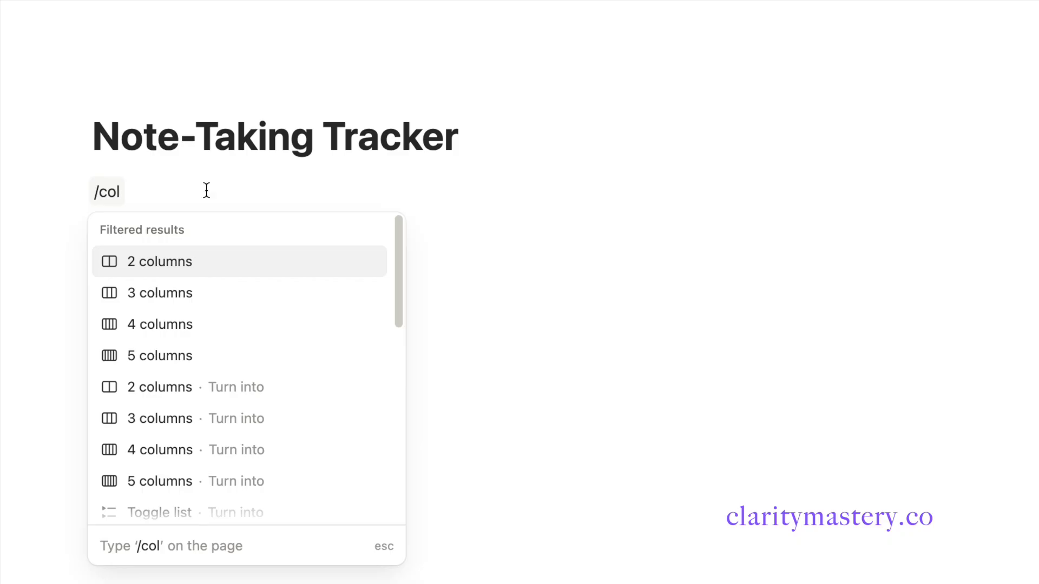
pyautogui.click(233, 289)
pyautogui.write('a')
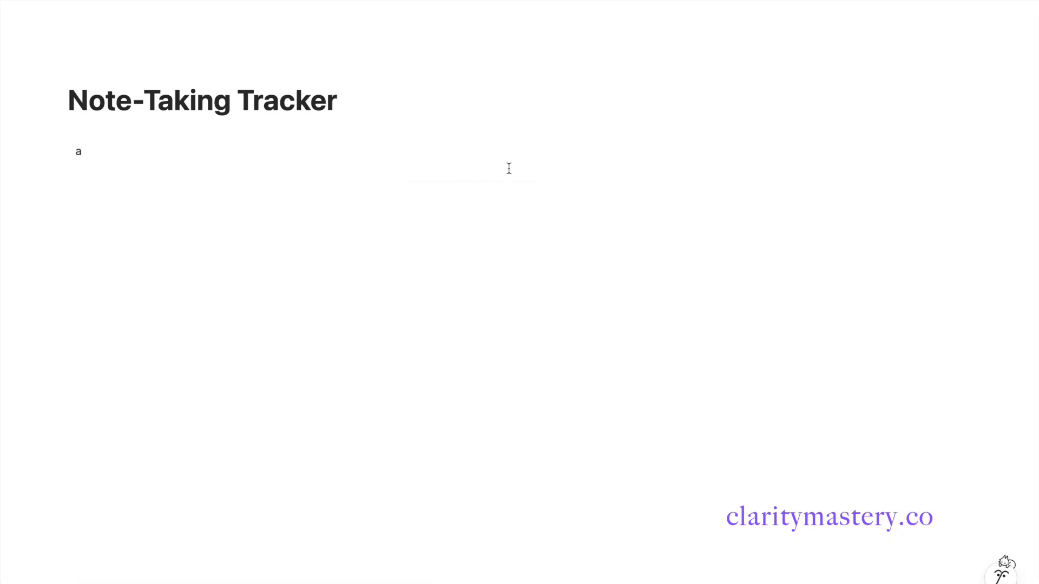
pyautogui.click(508, 168)
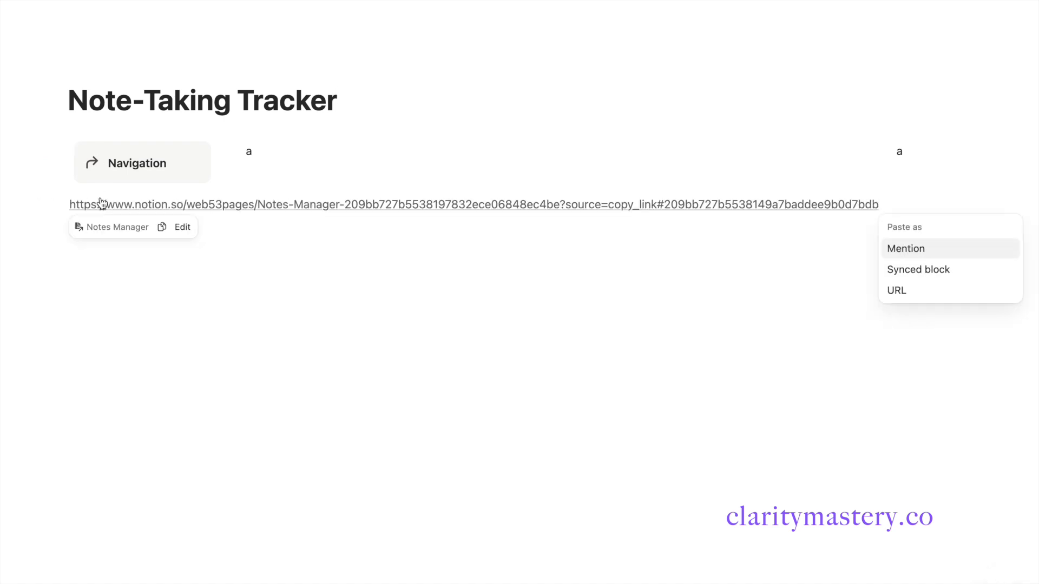
# - Keep the pasted link as a synced block under Navigation and duplicate the Navigation callout
pyautogui.click(899, 272)
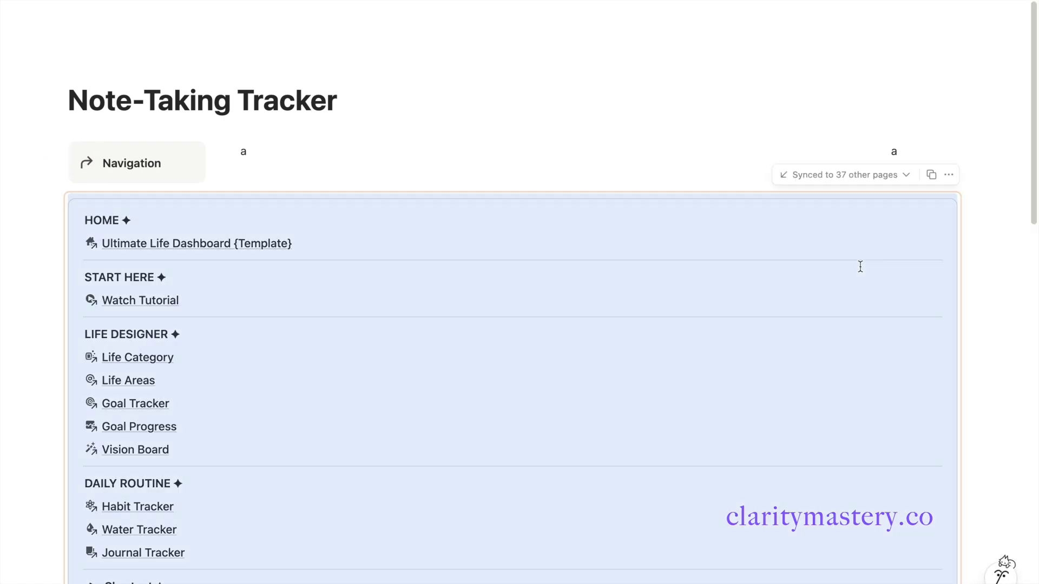
pyautogui.moveTo(47, 208); pyautogui.dragTo(73, 185)
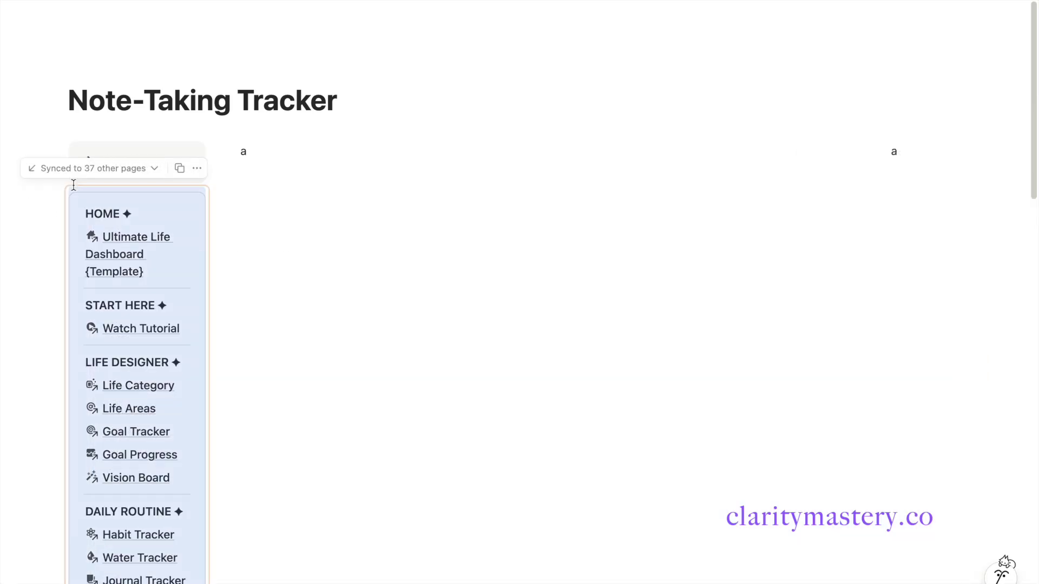
pyautogui.click(268, 191)
pyautogui.click(53, 155)
# - Move the callout copy to the middle column and relabel it 'Add, browse or search relevant notes' in bold
pyautogui.click(113, 152)
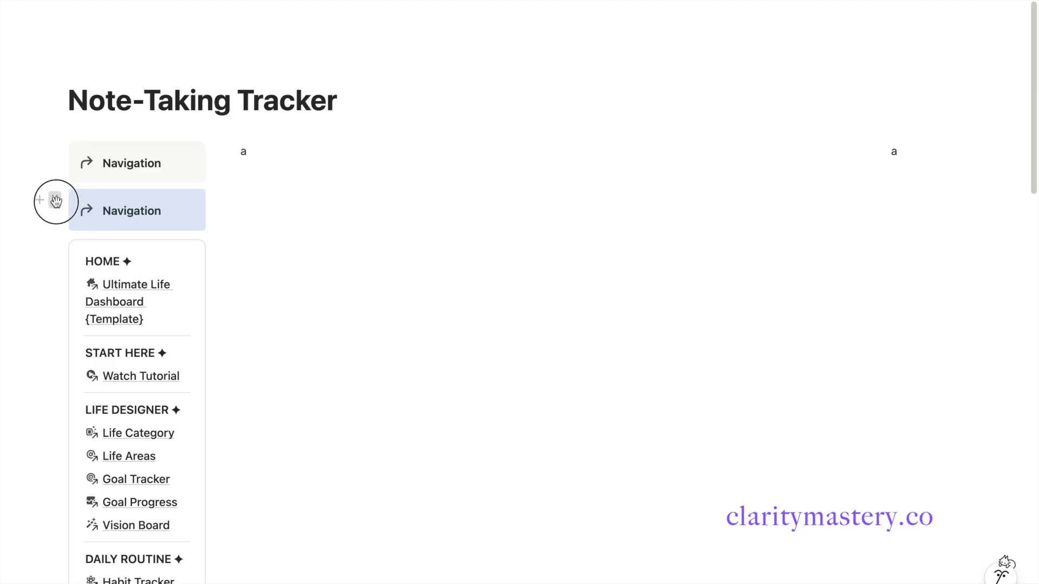
pyautogui.moveTo(56, 201); pyautogui.dragTo(249, 157)
pyautogui.click(325, 165)
pyautogui.doubleClick(313, 163)
pyautogui.write('Add')
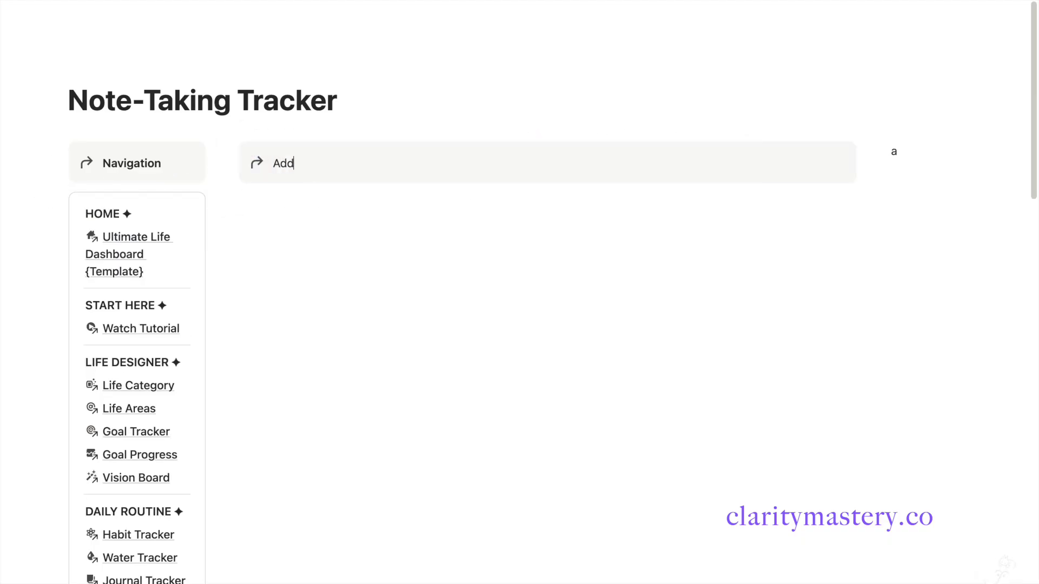
pyautogui.write(', browse or search relevant notes')
pyautogui.press('super+a')
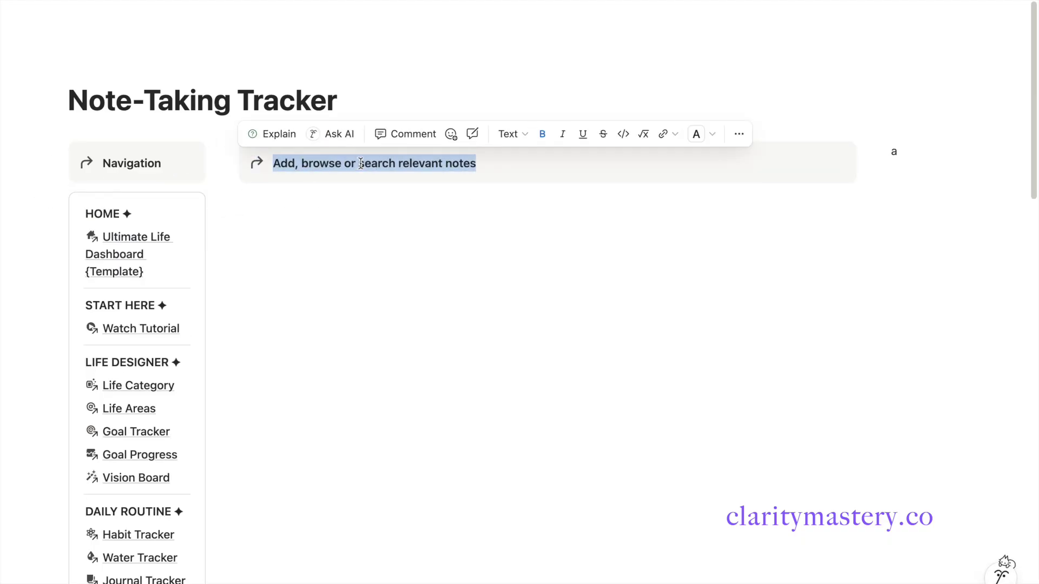
pyautogui.press('super+b')
pyautogui.click(355, 201)
# - Insert an inline Note List database with the entry 'Create a step-by-step Notion guide'
pyautogui.write('/data')
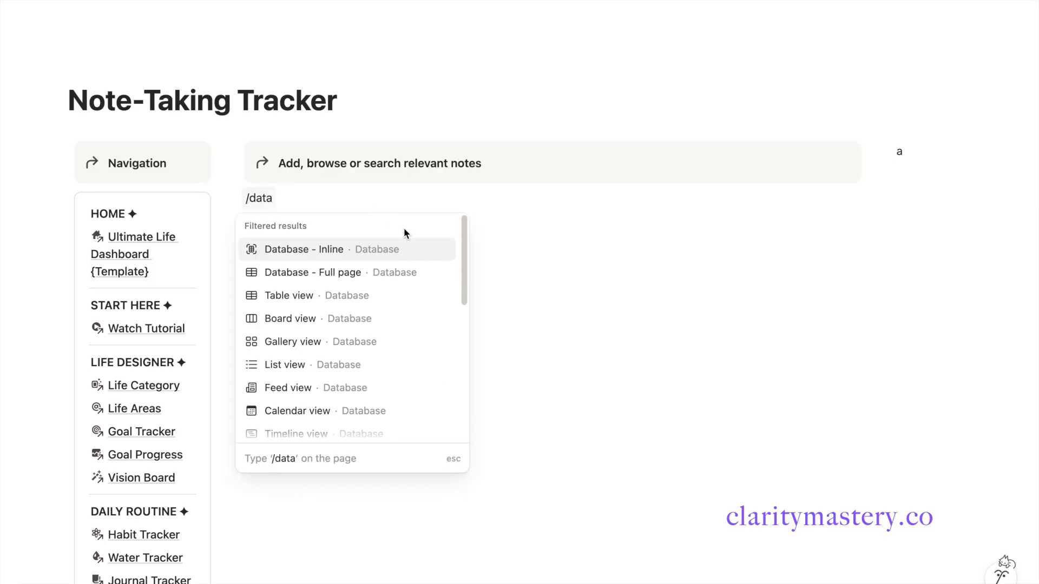
pyautogui.click(324, 249)
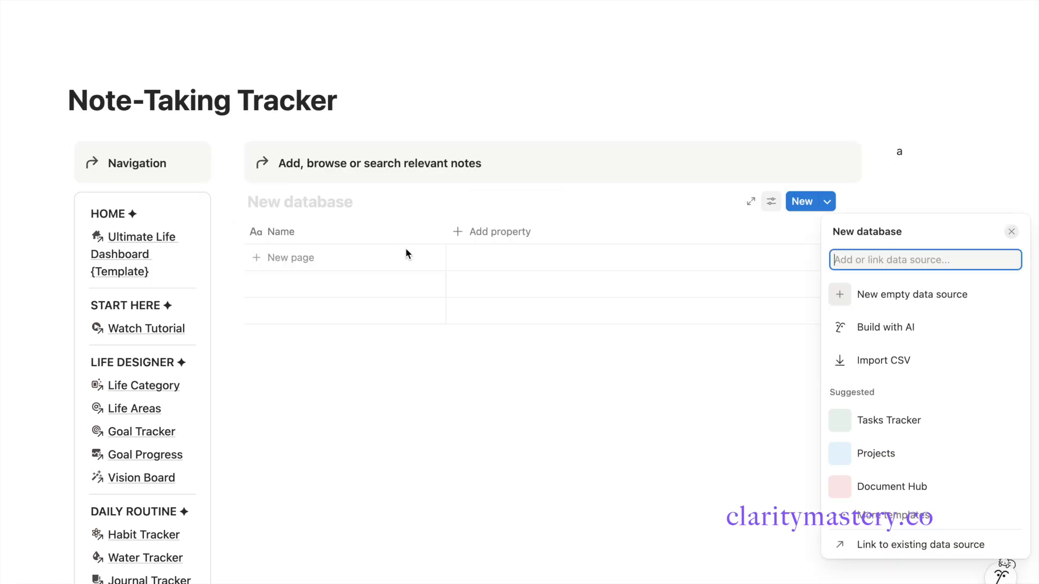
pyautogui.click(289, 201)
pyautogui.write('Note List')
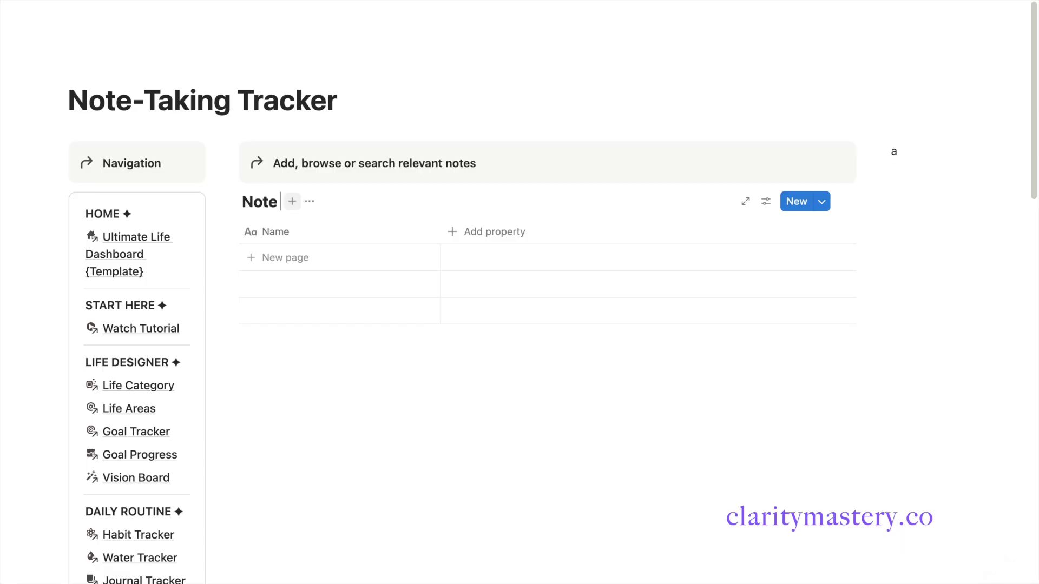
pyautogui.click(290, 256)
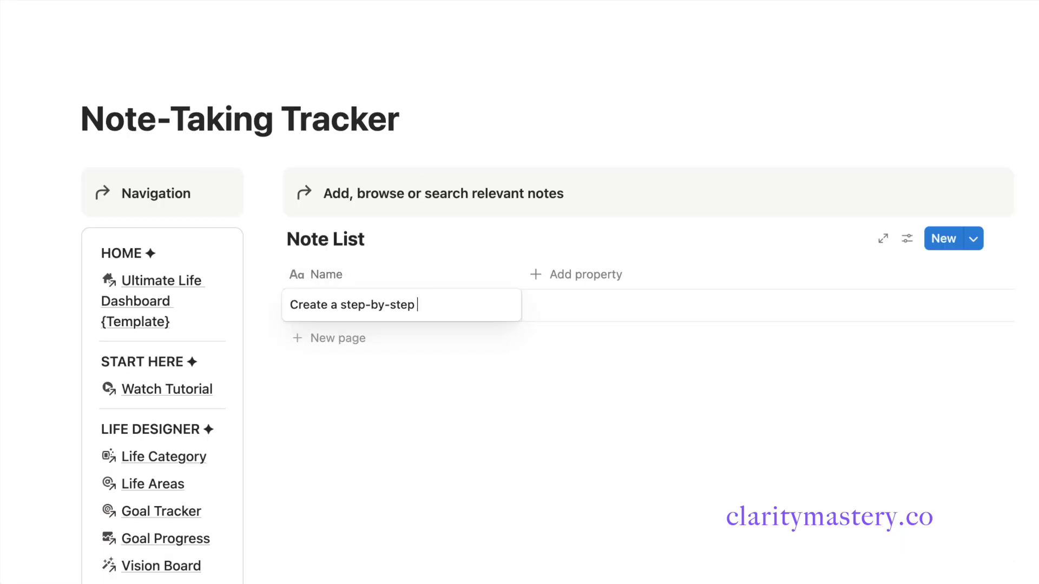
pyautogui.click(533, 274)
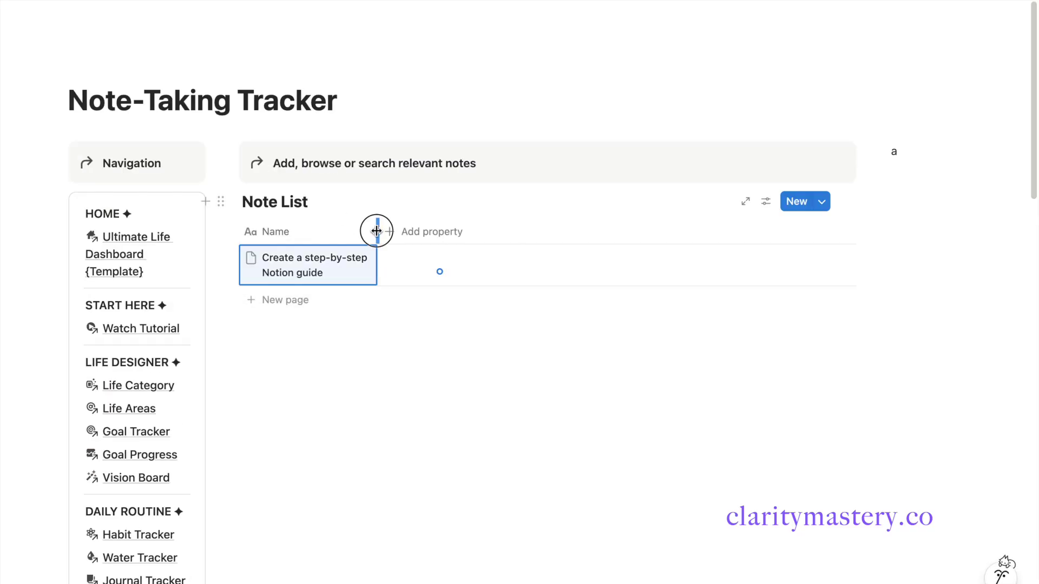
pyautogui.click(468, 275)
# - Add a Date property renamed Date Added and set the entry's date to November 13, 2025
pyautogui.click(547, 414)
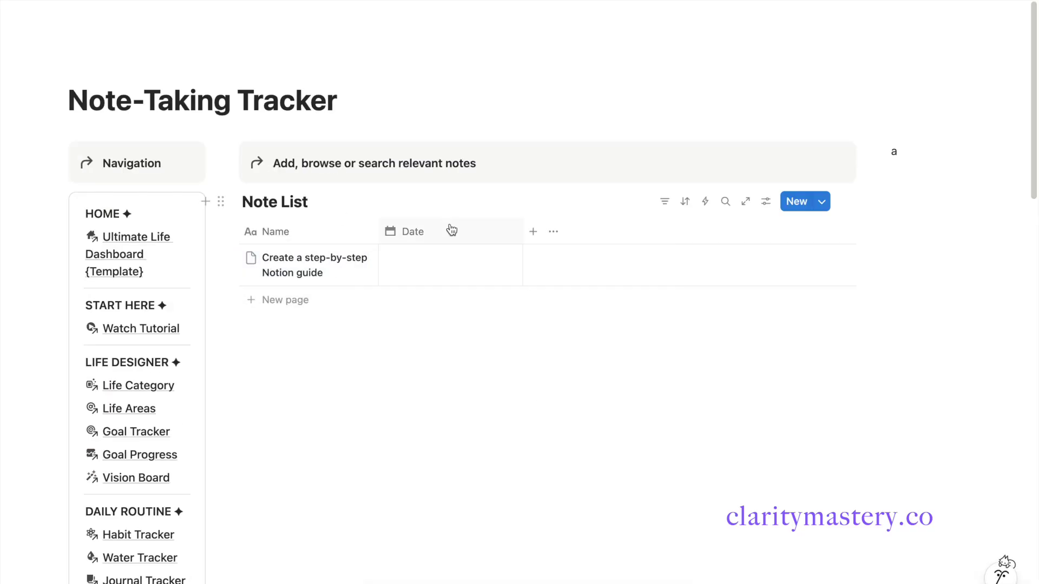
pyautogui.click(452, 231)
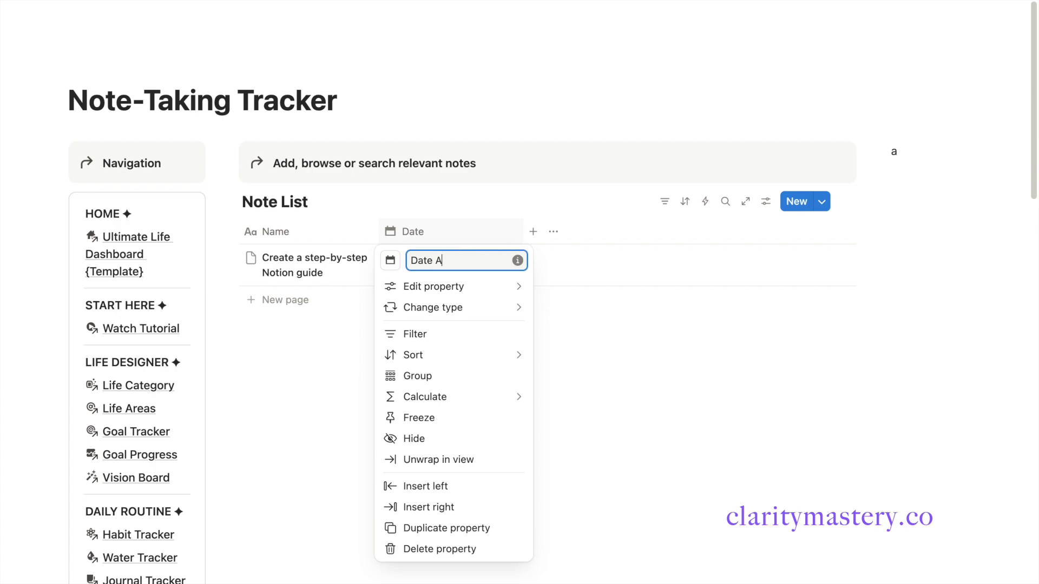
pyautogui.write('Added')
pyautogui.click(449, 265)
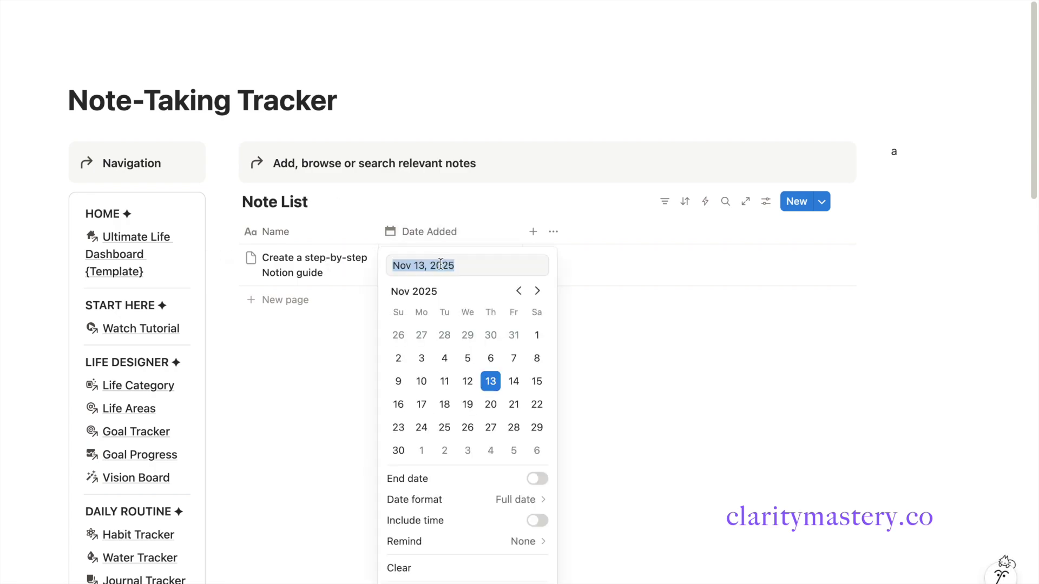
pyautogui.click(551, 256)
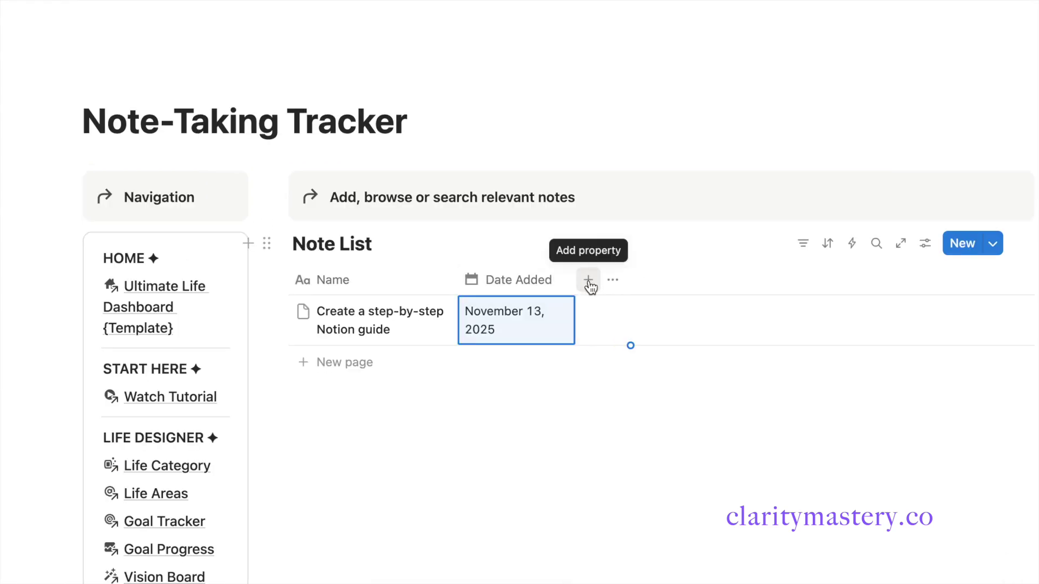
# - Add a Description property with the text 'Sample description preview this note'
pyautogui.click(532, 232)
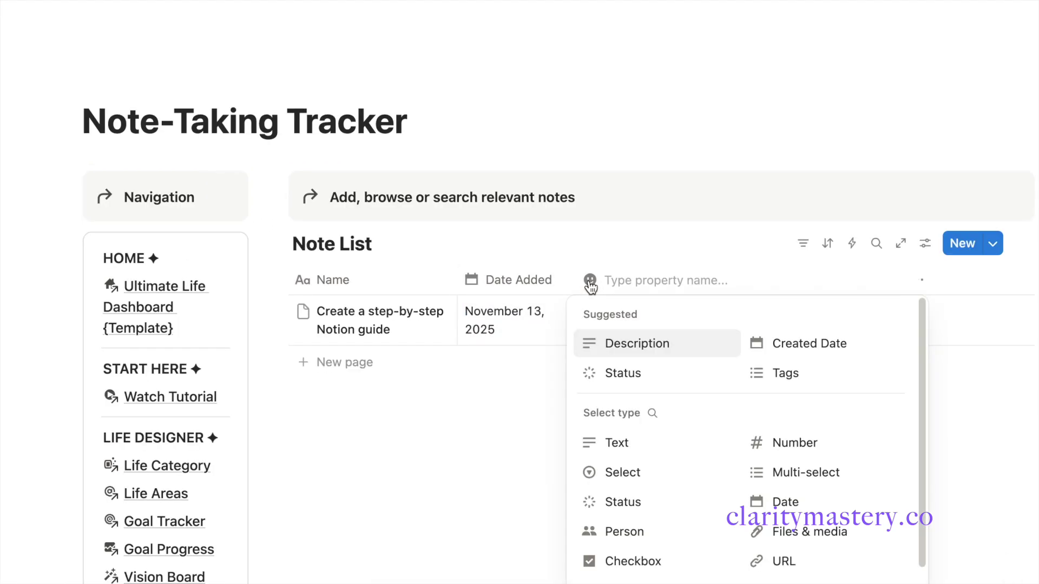
pyautogui.click(643, 347)
pyautogui.click(656, 320)
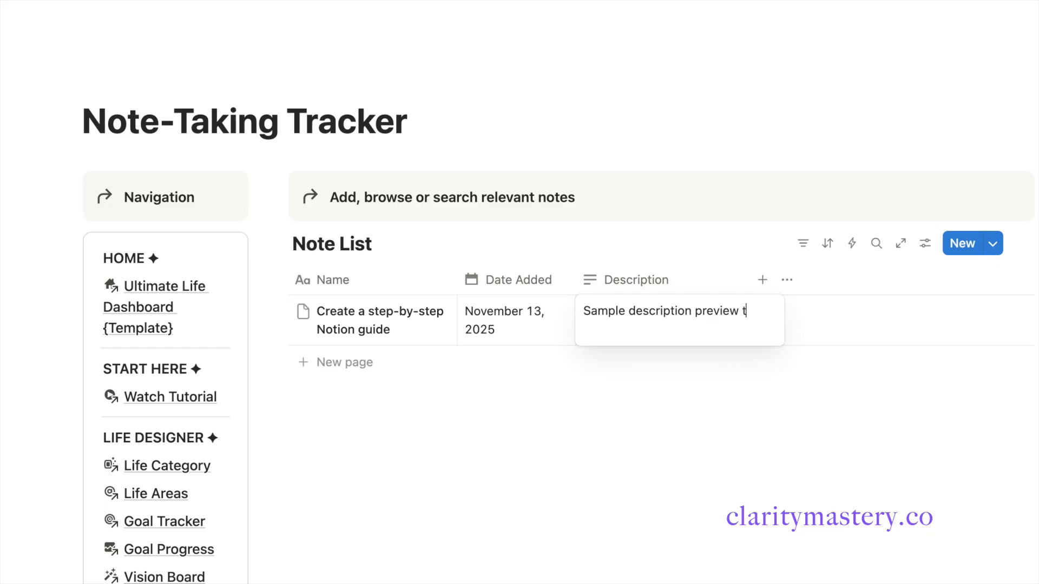
pyautogui.press('Escape')
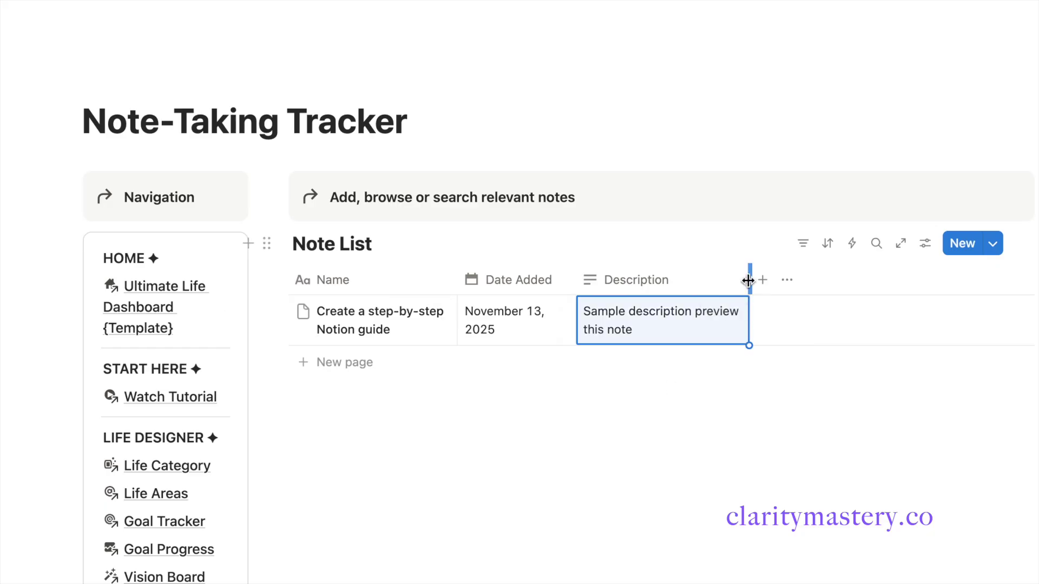
pyautogui.click(590, 233)
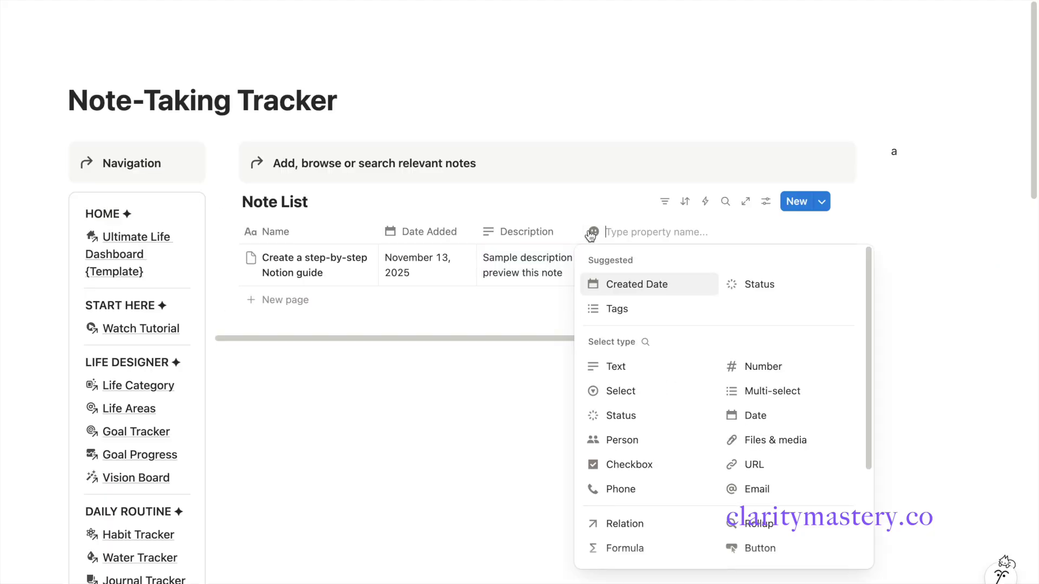
# - Add a Status property and rename its options to New item and Editing
pyautogui.click(755, 285)
pyautogui.click(640, 266)
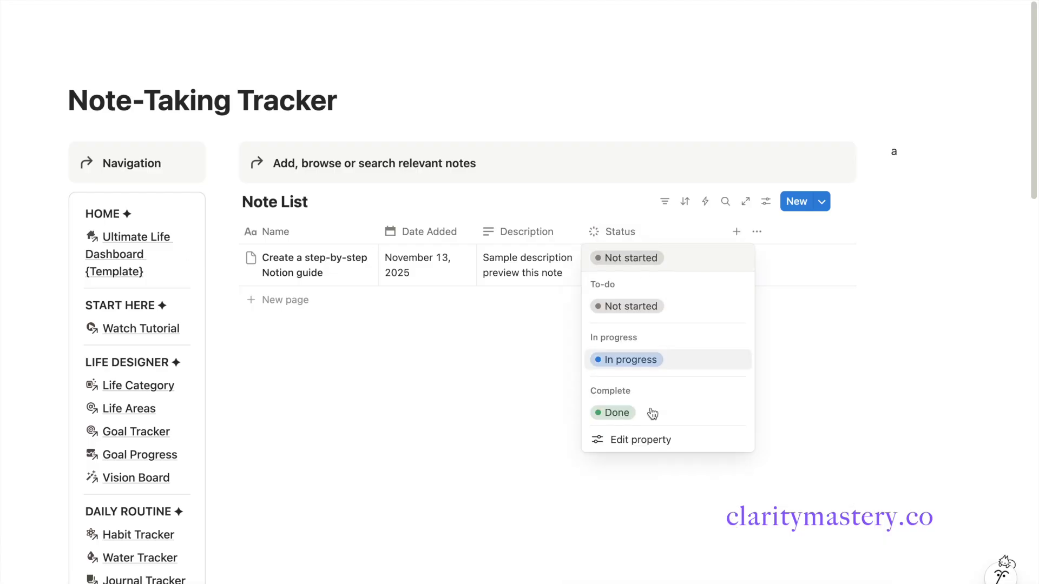
pyautogui.click(647, 446)
pyautogui.click(909, 344)
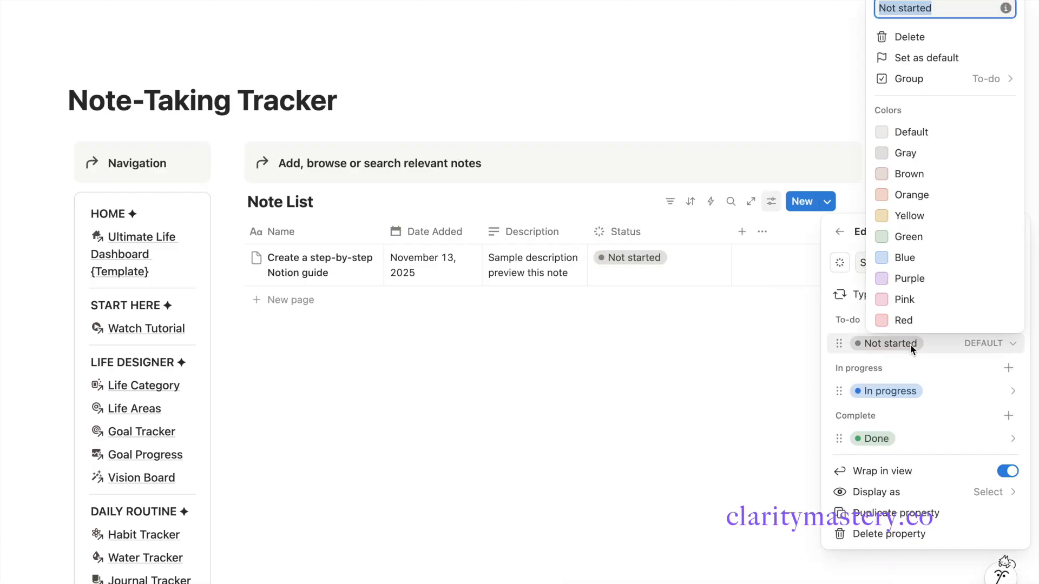
pyautogui.press('Return')
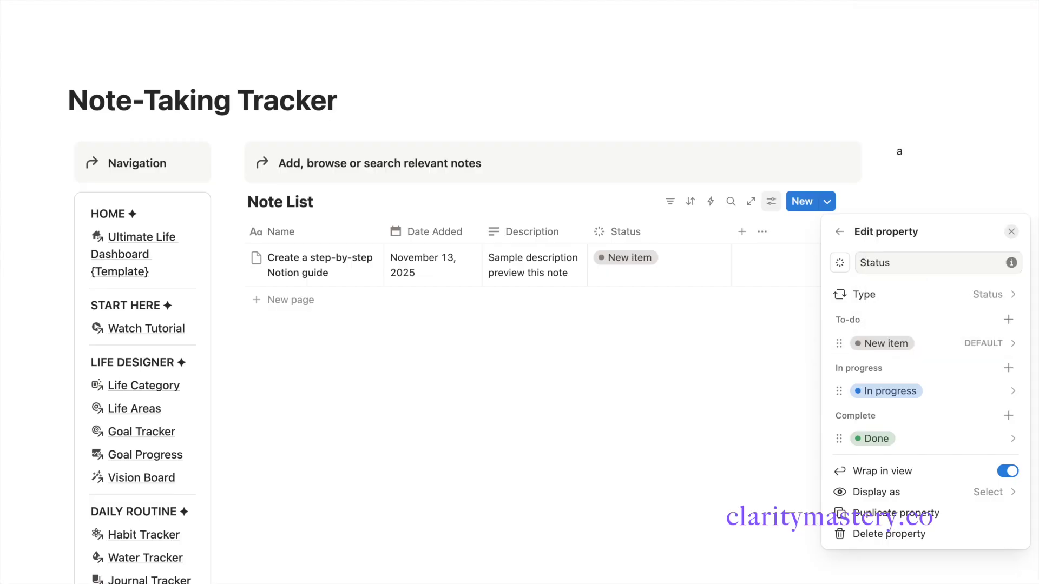
pyautogui.click(965, 397)
pyautogui.write('Editing')
pyautogui.press('Return')
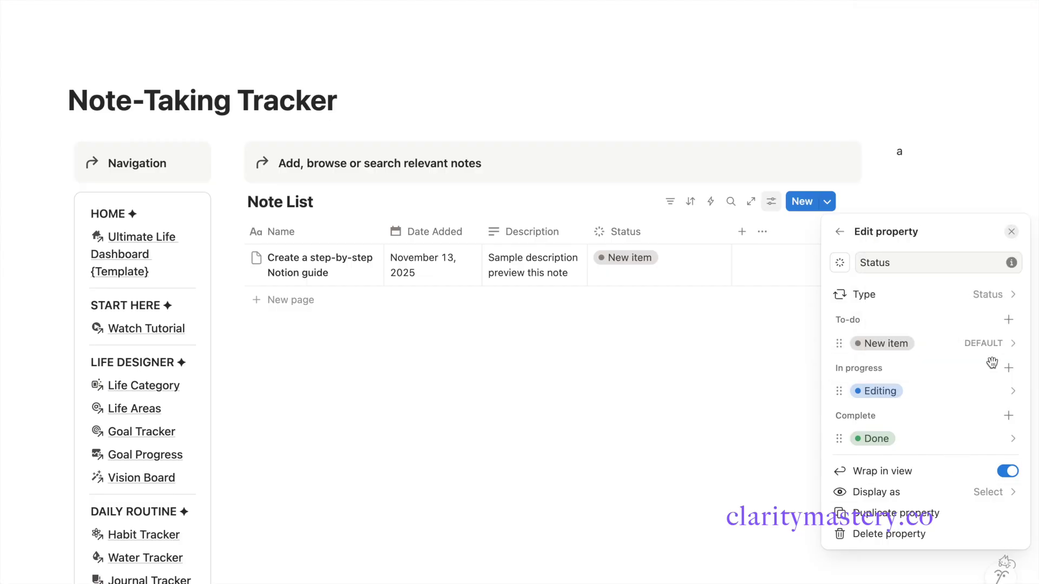
# - Add In Review and a purple Review Next status option below it
pyautogui.click(1008, 368)
pyautogui.write('In Review')
pyautogui.press('Return')
pyautogui.press('Escape')
pyautogui.click(1008, 368)
pyautogui.write('Review Next')
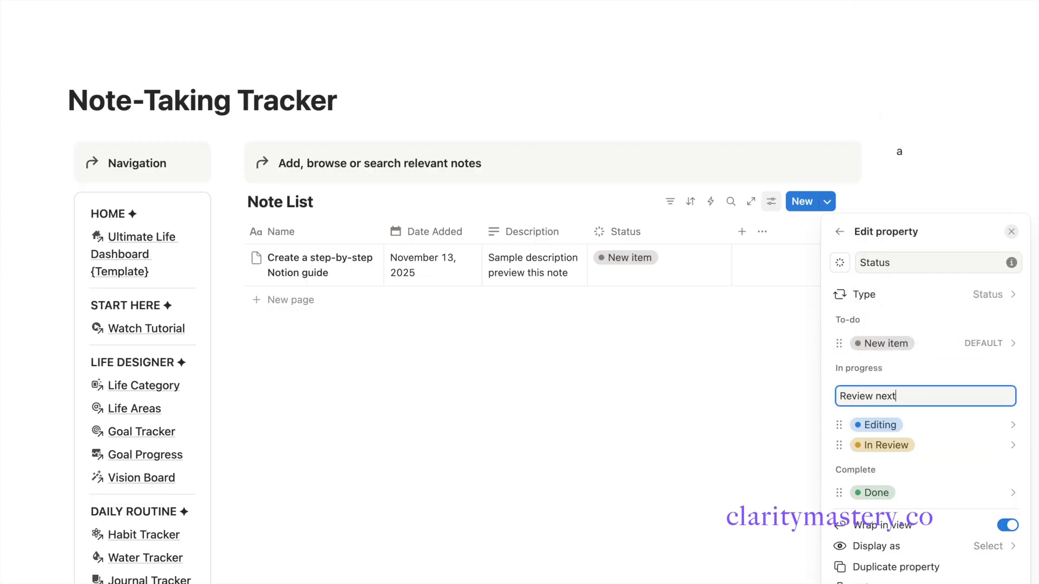
pyautogui.press('Return')
pyautogui.moveTo(836, 411); pyautogui.dragTo(835, 450)
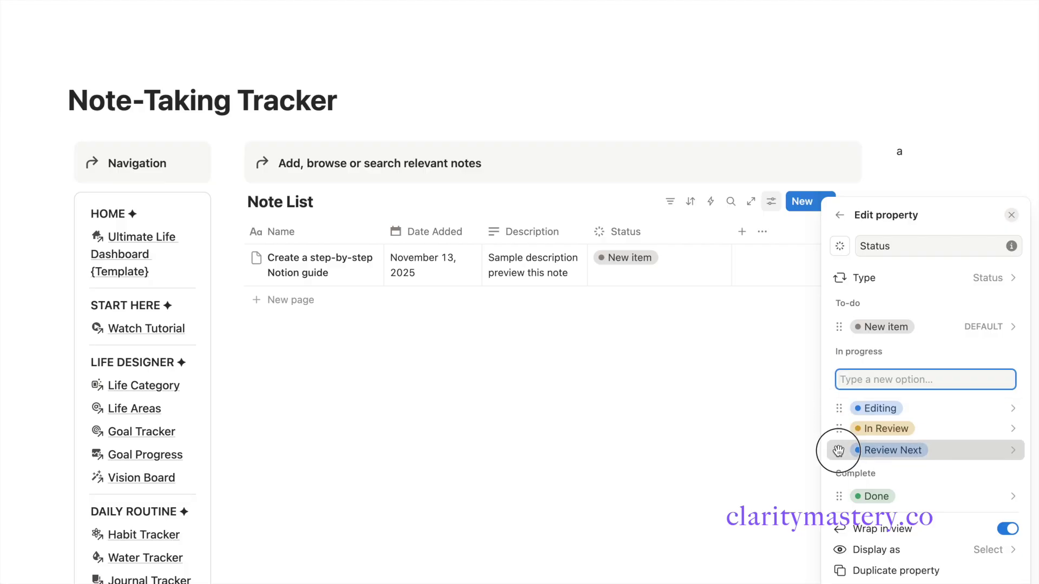
pyautogui.click(901, 450)
pyautogui.click(940, 383)
# - Rename Done to Done Review, set the note's status to Editing, and narrow the column
pyautogui.click(922, 477)
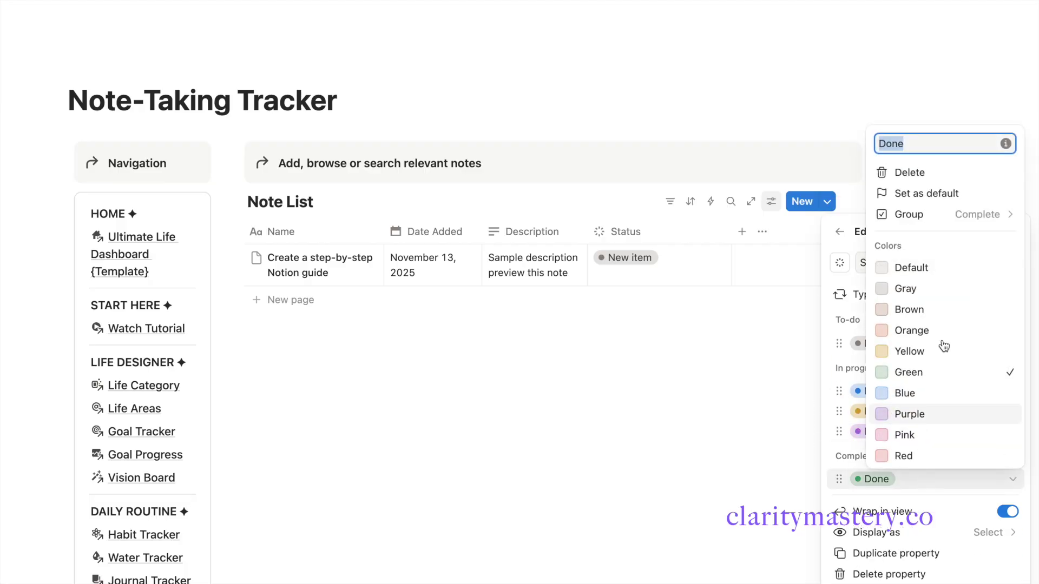
pyautogui.write('Review')
pyautogui.press('Return')
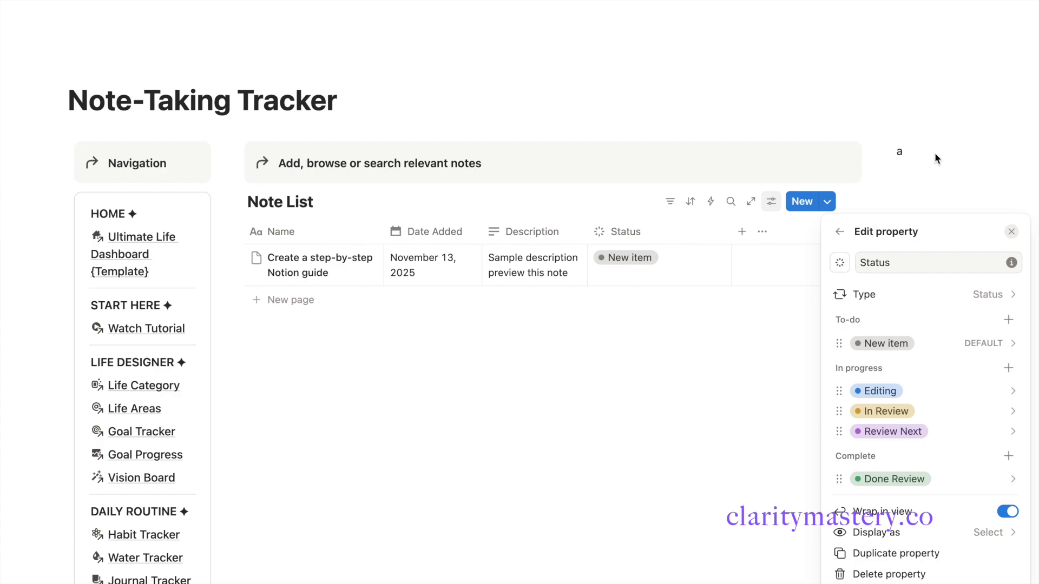
pyautogui.press('Escape')
pyautogui.click(630, 258)
pyautogui.click(656, 356)
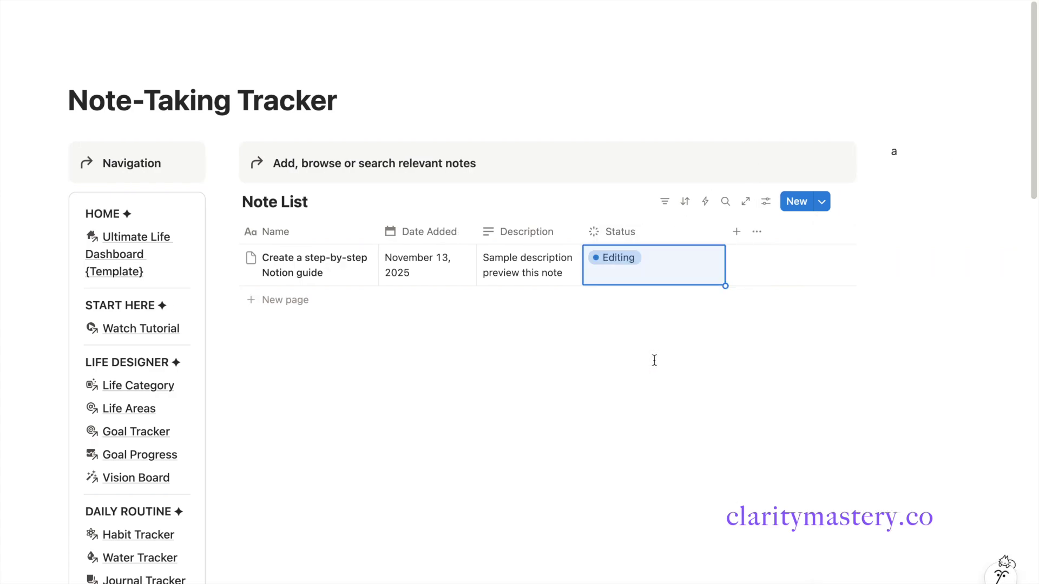
pyautogui.moveTo(725, 238); pyautogui.dragTo(652, 232)
# - Add a Note Types select column with Checklist, Reference, AI Prompts and Thiughts, setting the note to Reference
pyautogui.click(666, 233)
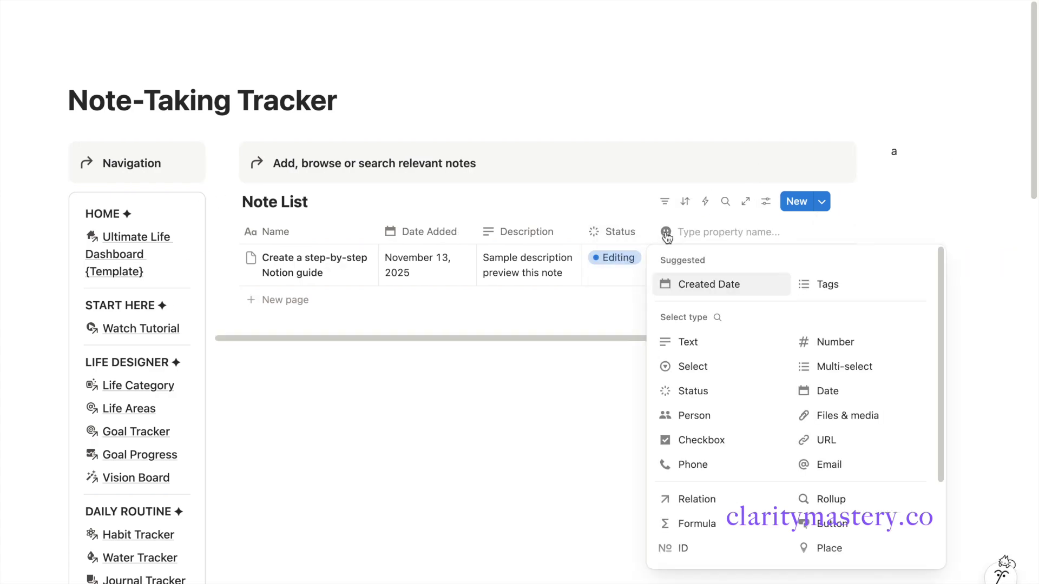
pyautogui.click(709, 367)
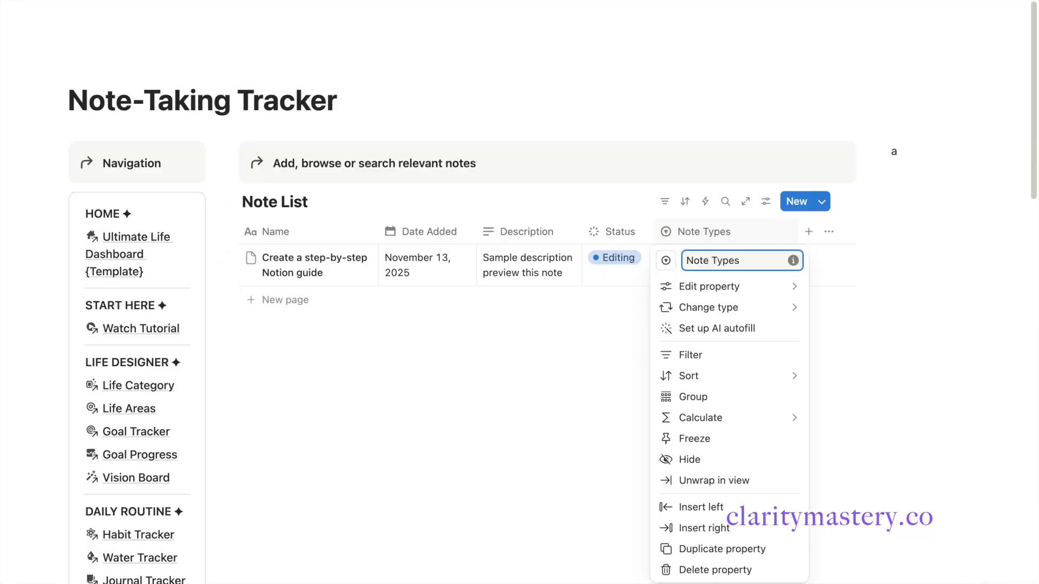
pyautogui.press('Return')
pyautogui.click(690, 258)
pyautogui.write('Checklist')
pyautogui.press('Return')
pyautogui.write('Re')
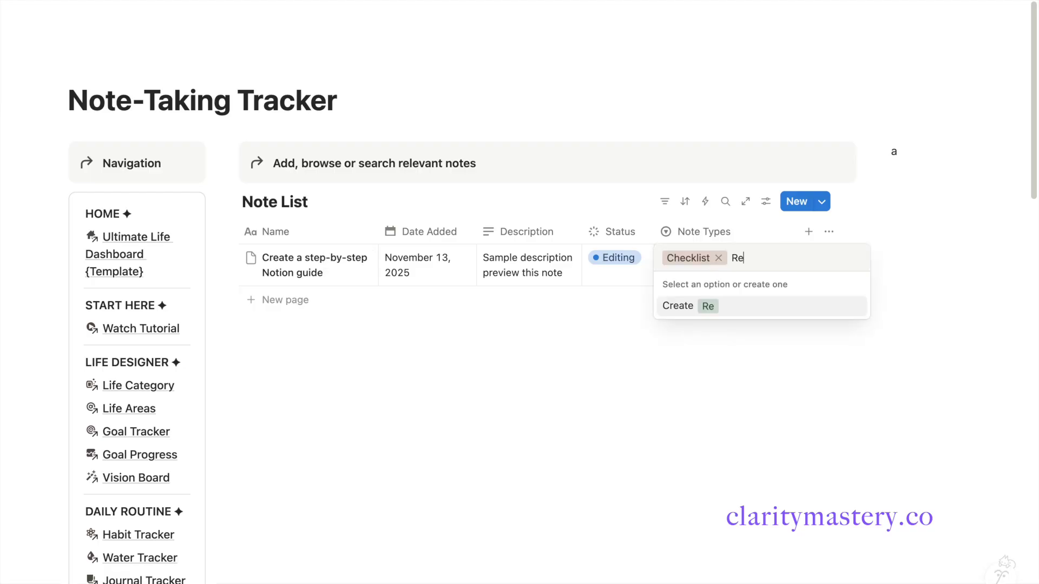
pyautogui.write('ference')
pyautogui.press('Return')
pyautogui.press('Return')
pyautogui.write('AI Prompts')
pyautogui.press('Return')
pyautogui.press('Return')
pyautogui.write('Th')
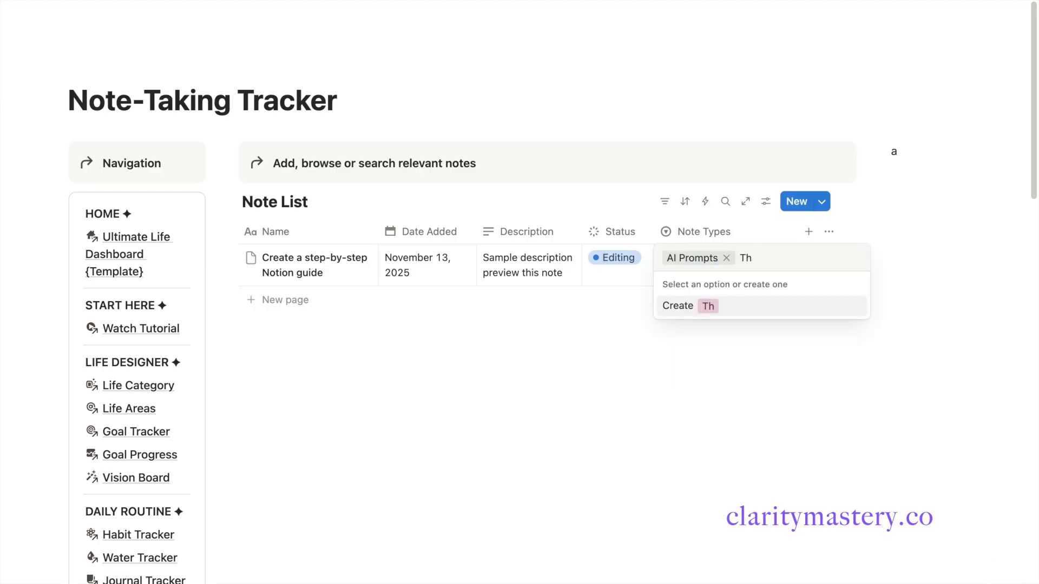
pyautogui.write('iughts')
pyautogui.press('Return')
pyautogui.press('Return')
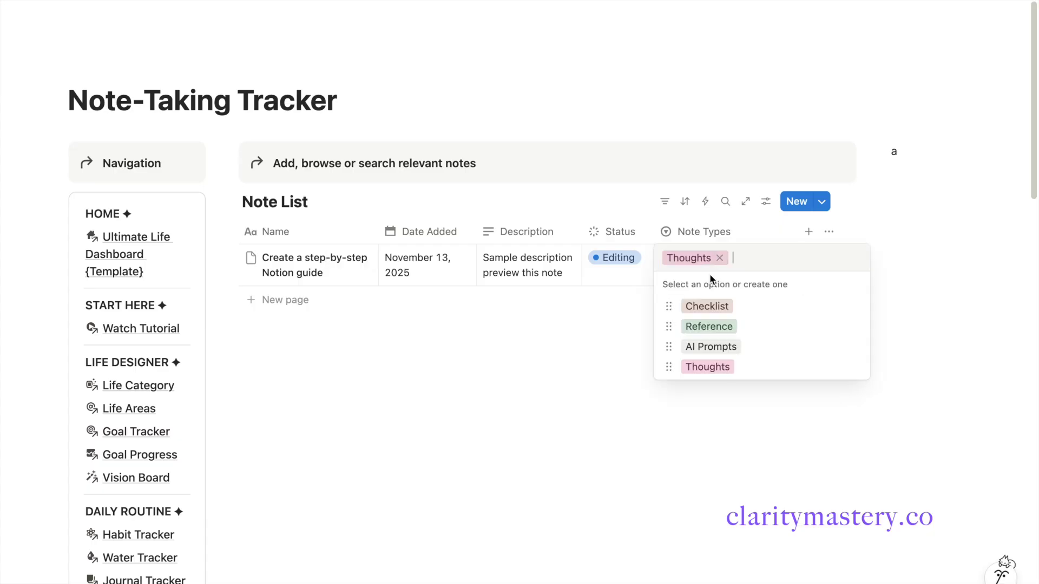
pyautogui.click(716, 327)
# - Add a Project select column with options Project Acme and Project Base
pyautogui.click(763, 233)
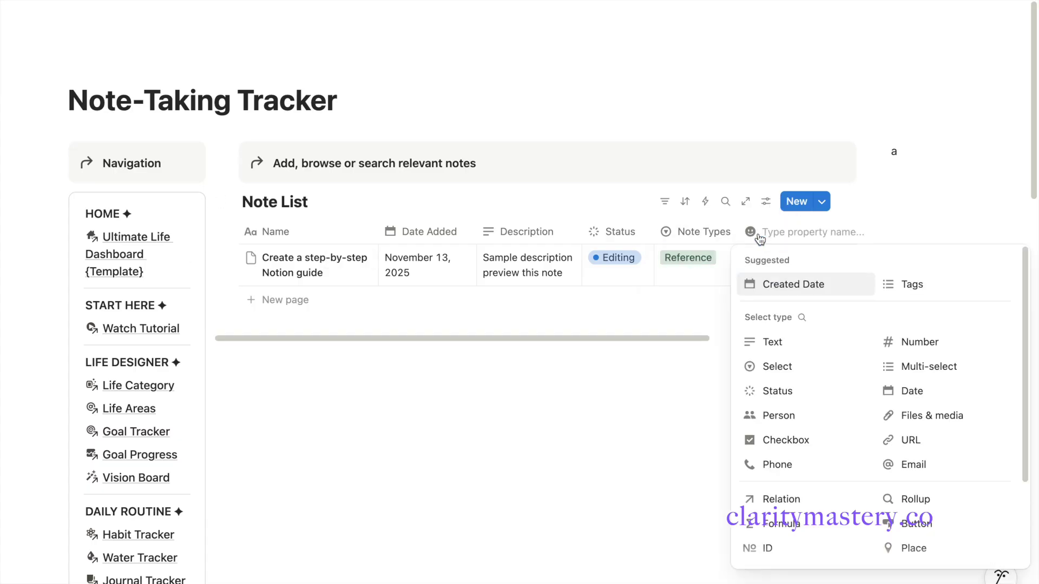
pyautogui.click(794, 366)
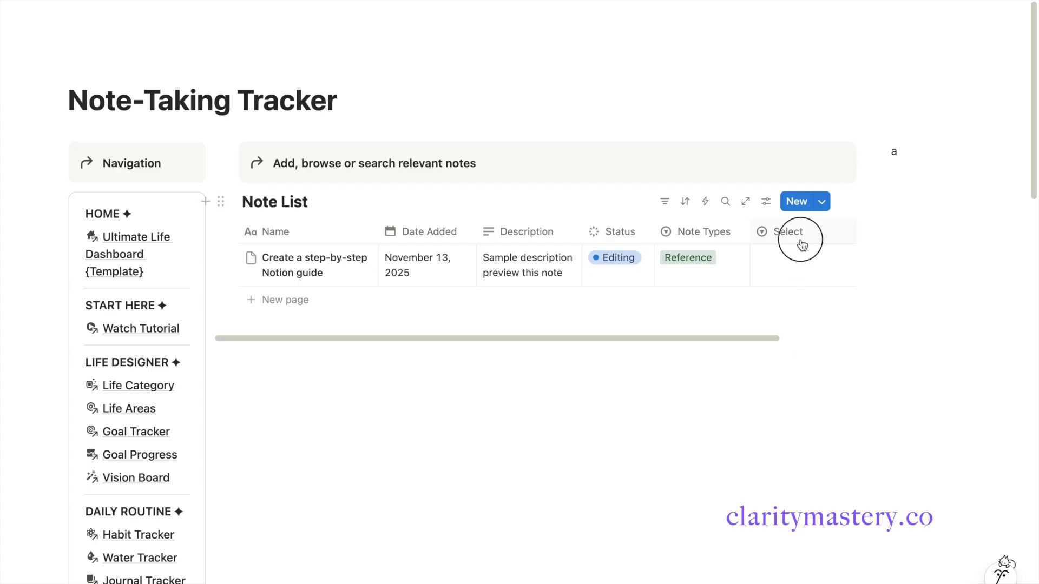
pyautogui.click(802, 236)
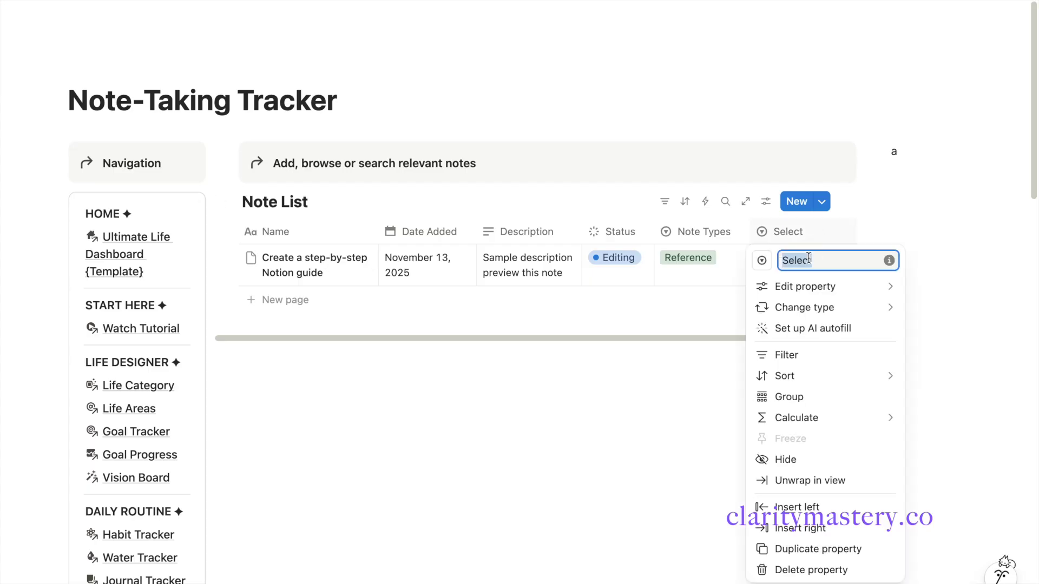
pyautogui.press('Return')
pyautogui.click(781, 260)
pyautogui.write('Project Acme')
pyautogui.press('Return')
pyautogui.write('Project')
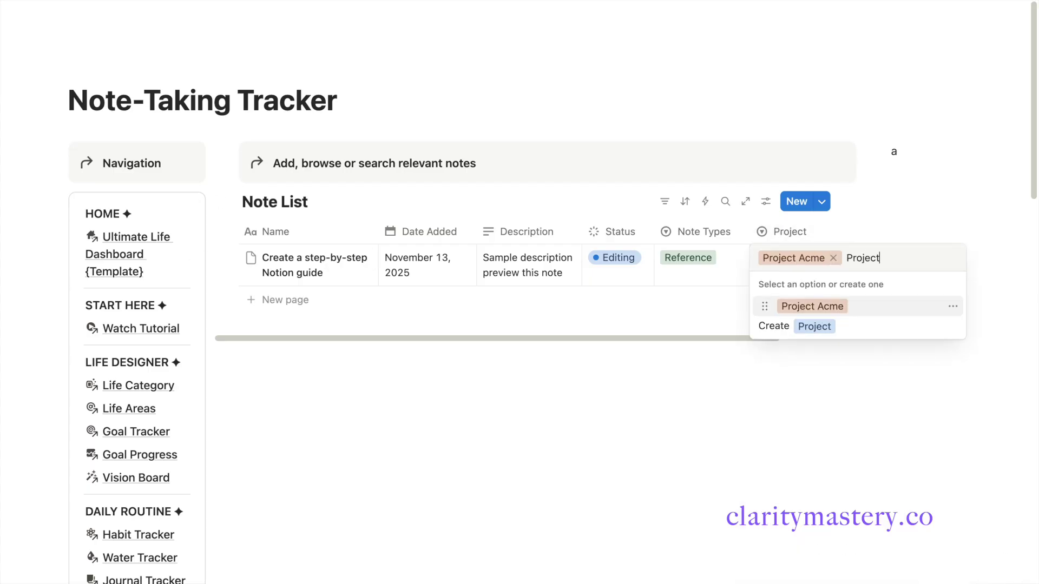
pyautogui.write(' Base')
pyautogui.press('Return')
# - Add Project Co and Project De options, leave the note on Project Base, and narrow the column
pyautogui.click(788, 276)
pyautogui.write('Project Co')
pyautogui.press('Return')
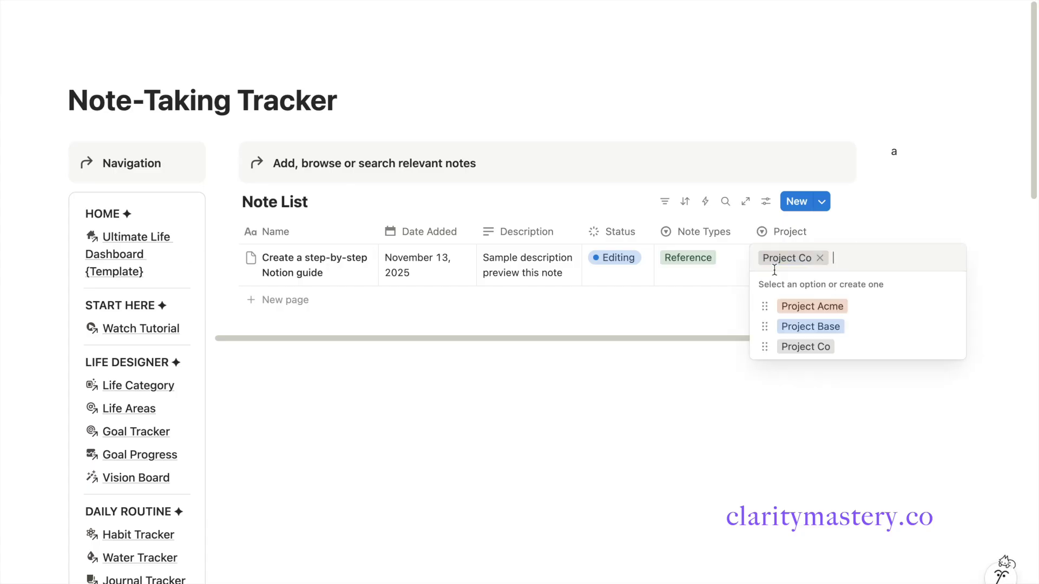
pyautogui.write('Project De')
pyautogui.press('Return')
pyautogui.hscroll(2, 732, 330)
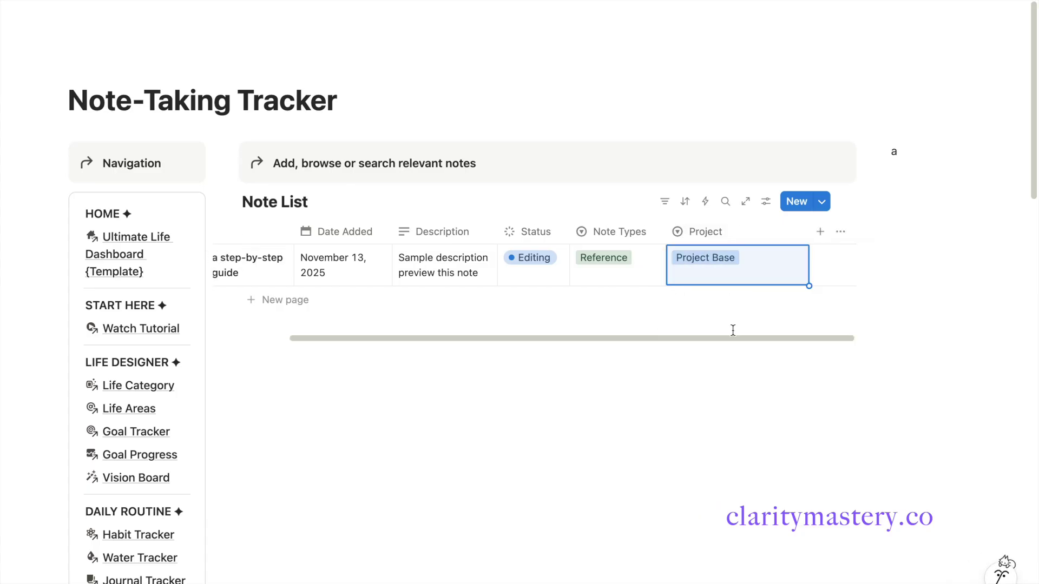
pyautogui.click(805, 232)
pyautogui.click(810, 236)
pyautogui.moveTo(809, 232); pyautogui.dragTo(757, 230)
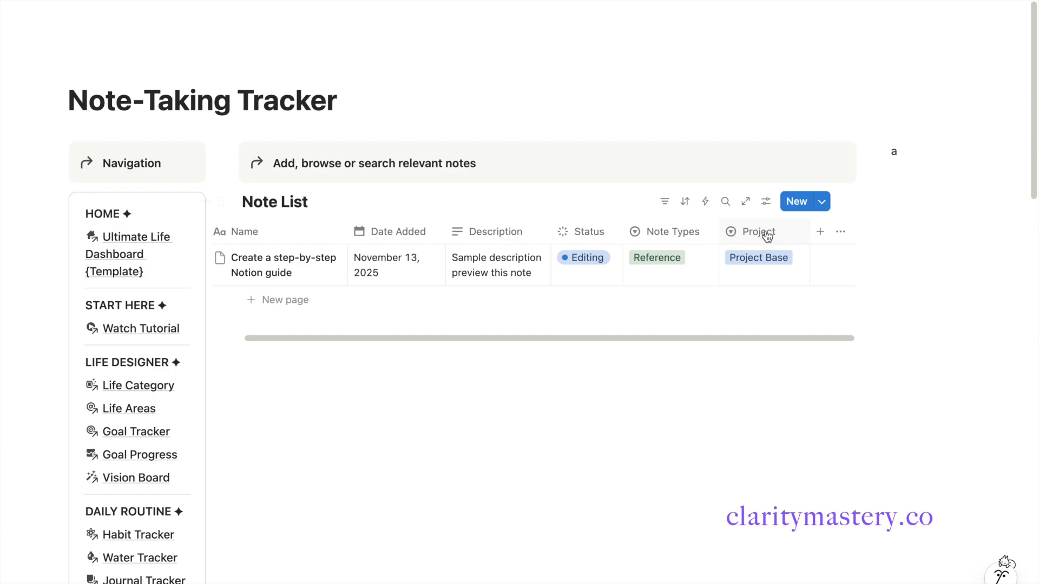
# - Add a Custom Tags multi-select column and tag the note #️⃣ Productivity
pyautogui.click(819, 232)
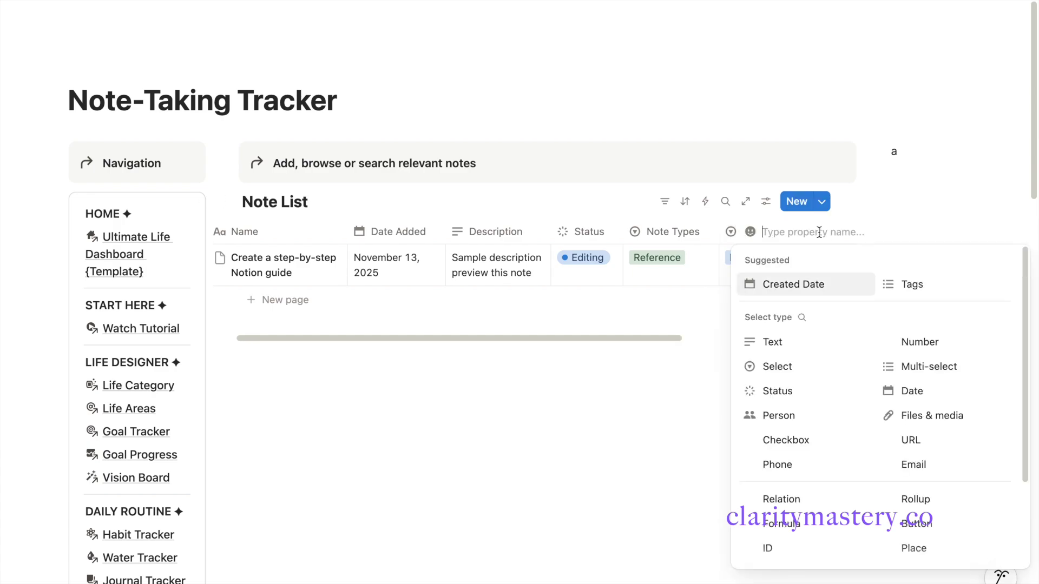
pyautogui.click(904, 375)
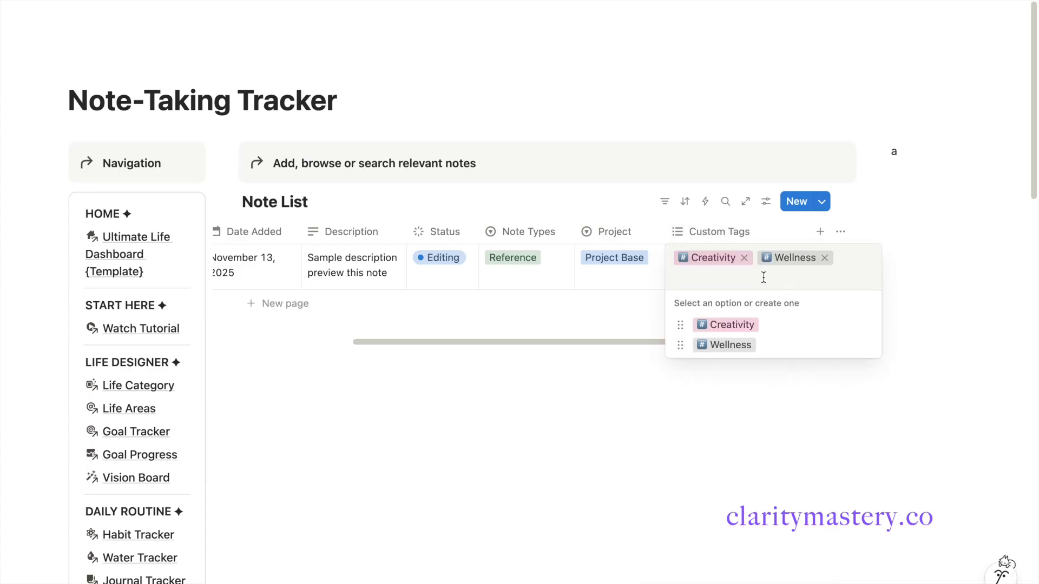
pyautogui.press('ctrl+super+space')
pyautogui.press('Return')
pyautogui.write('Productivity')
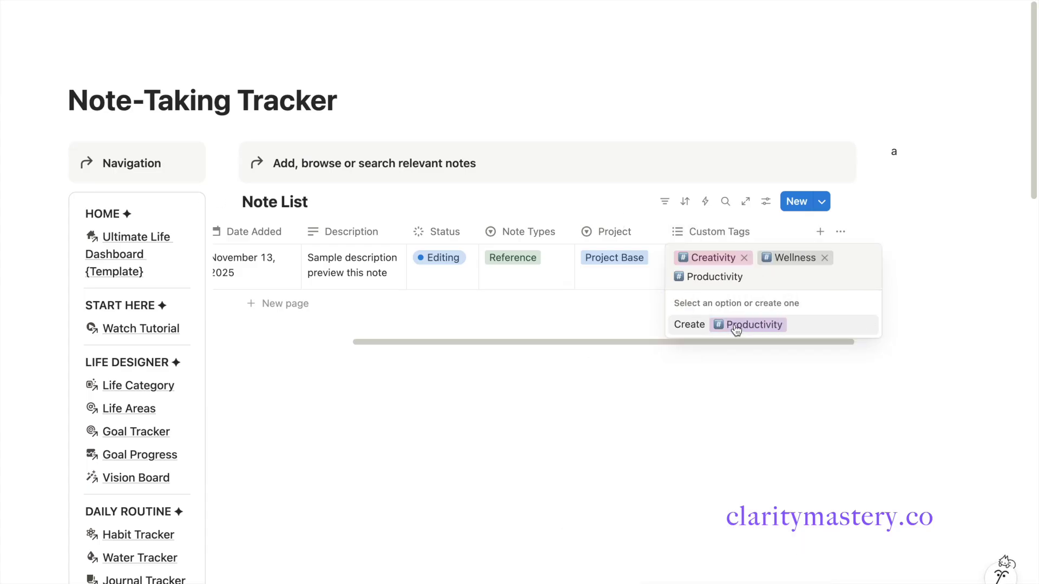
pyautogui.click(735, 325)
# - Add #️⃣ Health and #️⃣ Finance tags to the note
pyautogui.press('ctrl+super+space')
pyautogui.press('Return')
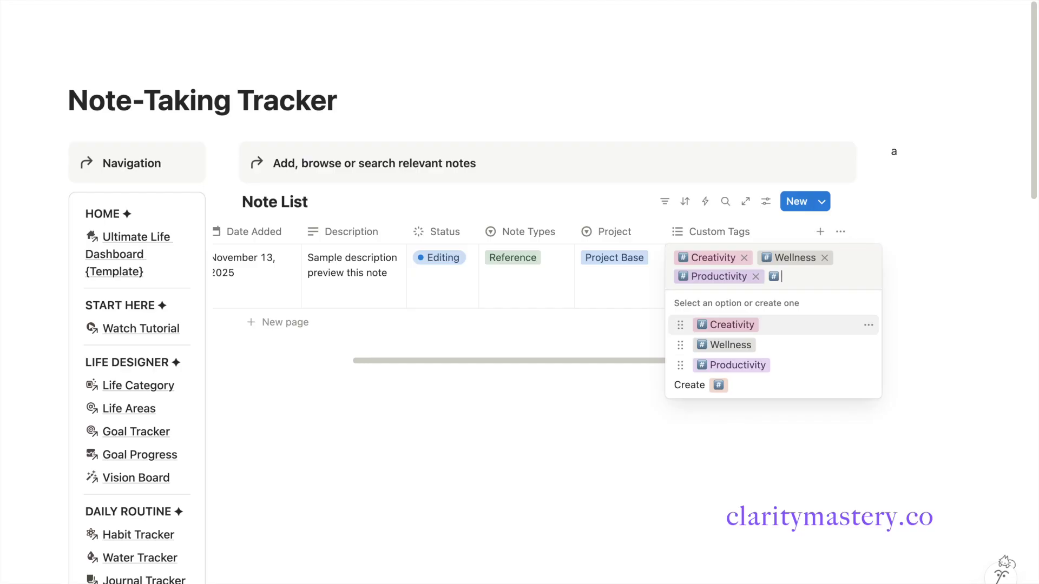
pyautogui.write('Health')
pyautogui.click(748, 329)
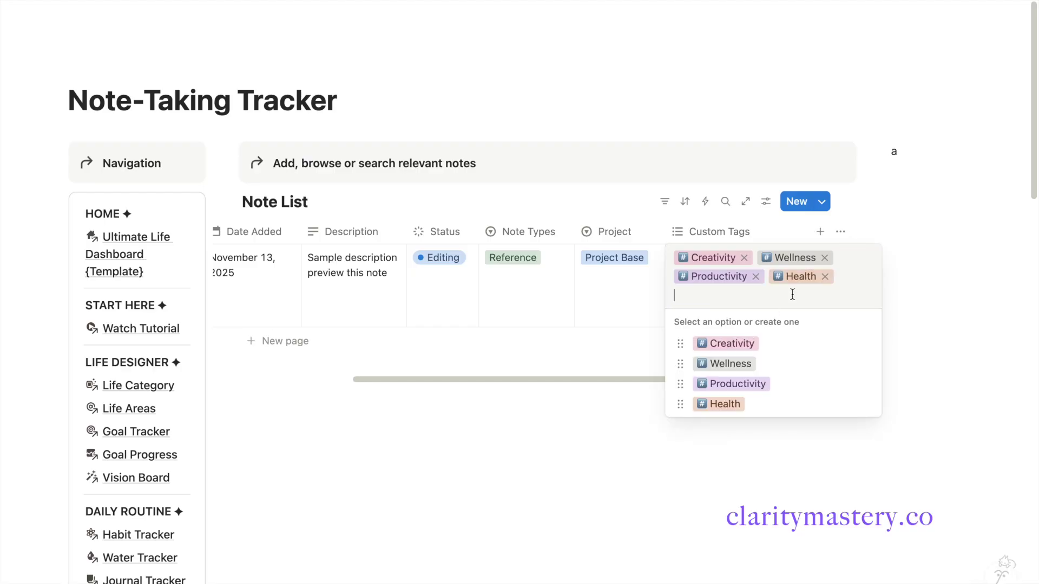
pyautogui.press('ctrl+super+space')
pyautogui.press('Return')
pyautogui.write('Finance')
pyautogui.press('Return')
pyautogui.press('Escape')
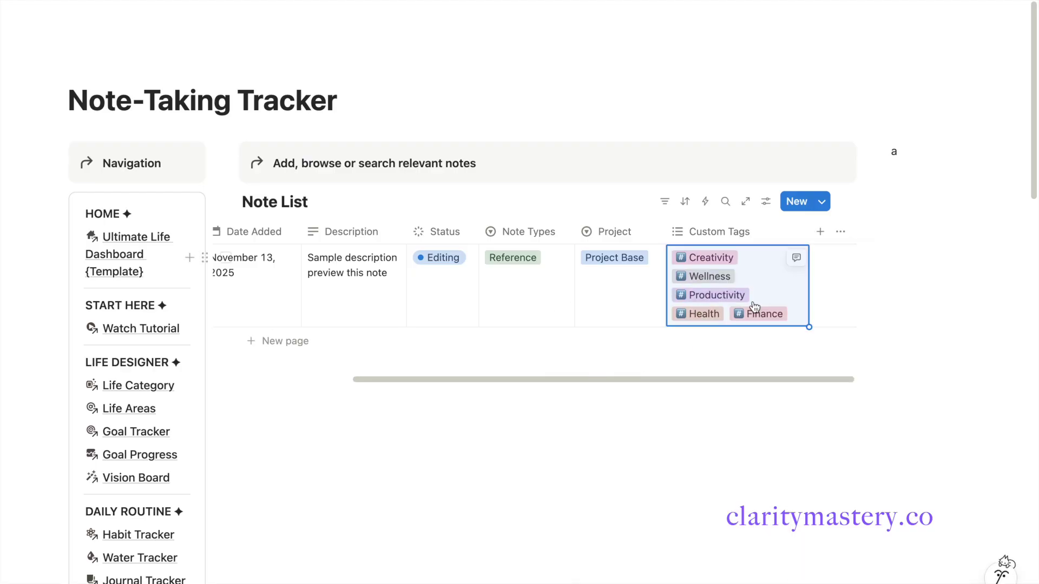
# - Add a Cover Image files-and-media column and upload the chair photo to the note
pyautogui.click(820, 231)
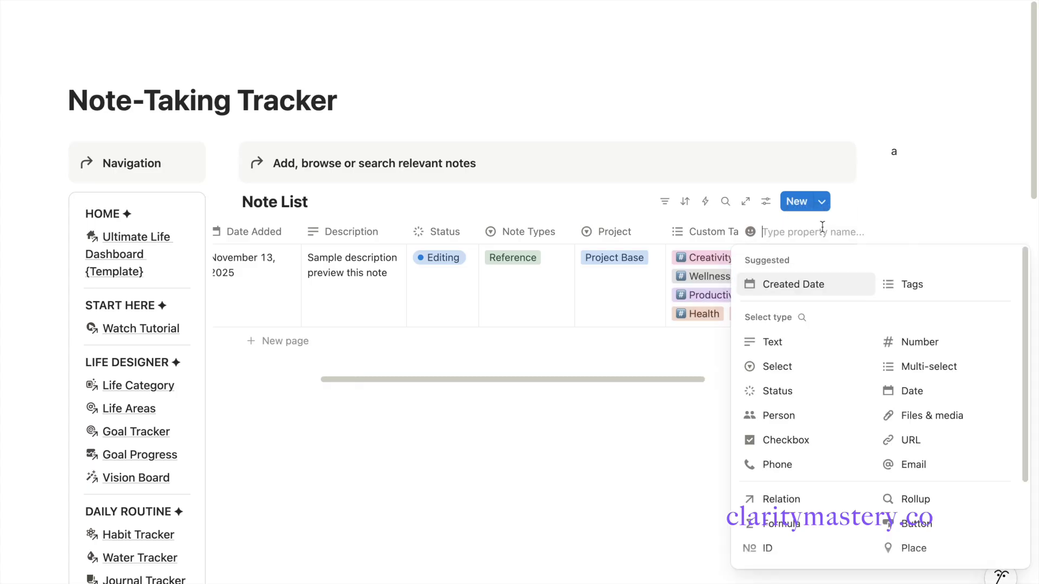
pyautogui.click(913, 417)
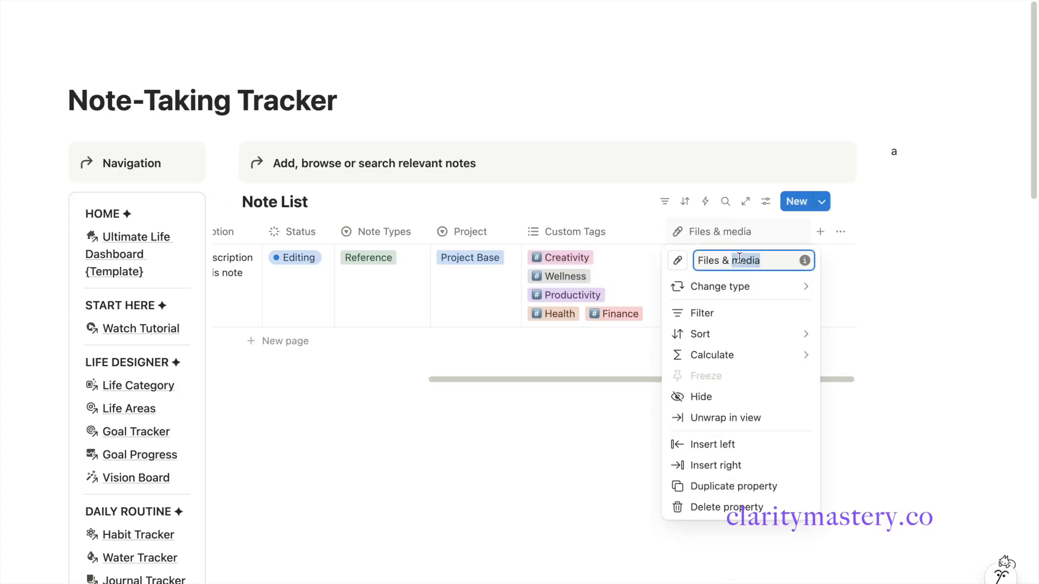
pyautogui.write('Cov')
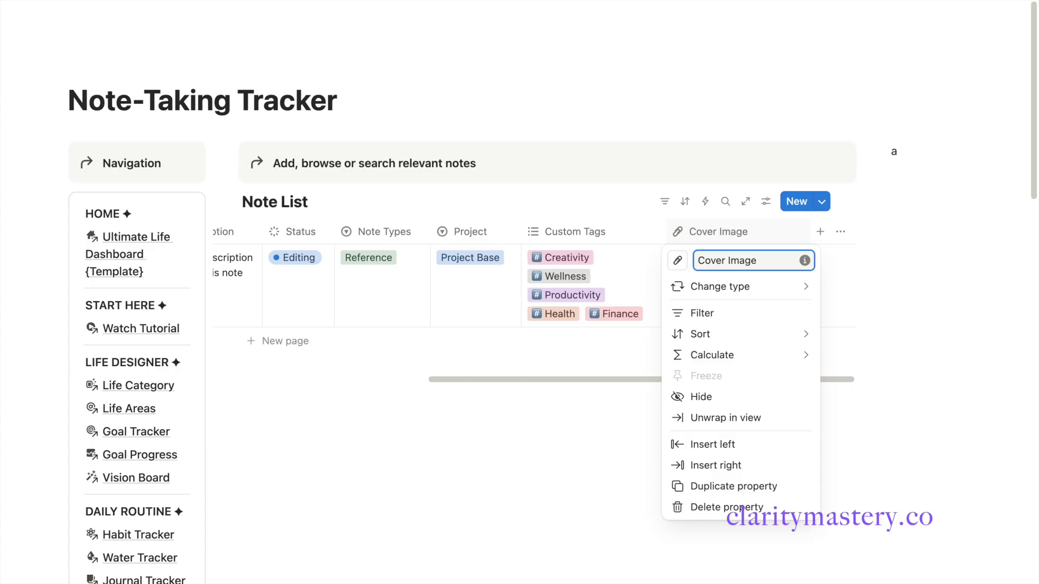
pyautogui.write('er Image')
pyautogui.press('Return')
pyautogui.click(709, 267)
pyautogui.click(714, 318)
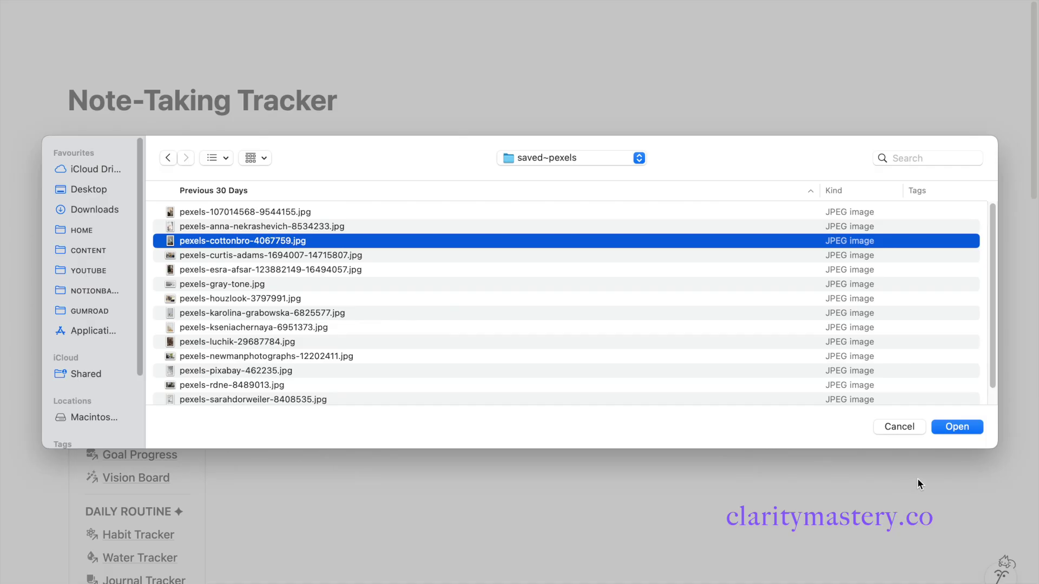
pyautogui.click(953, 427)
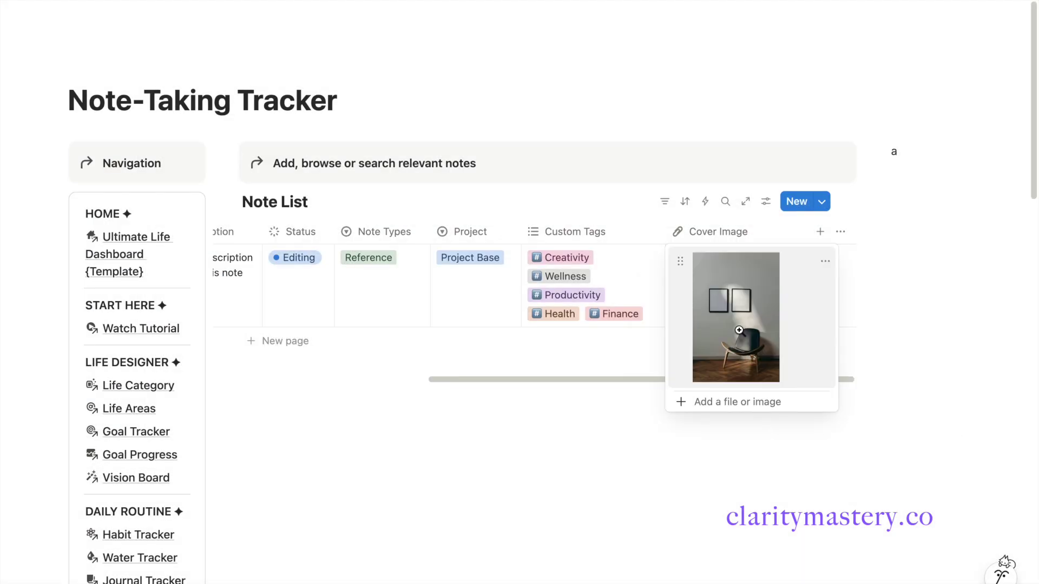
pyautogui.press('Escape')
# - Add Pinned and Archived checkbox columns and mark the note as Pinned
pyautogui.click(820, 231)
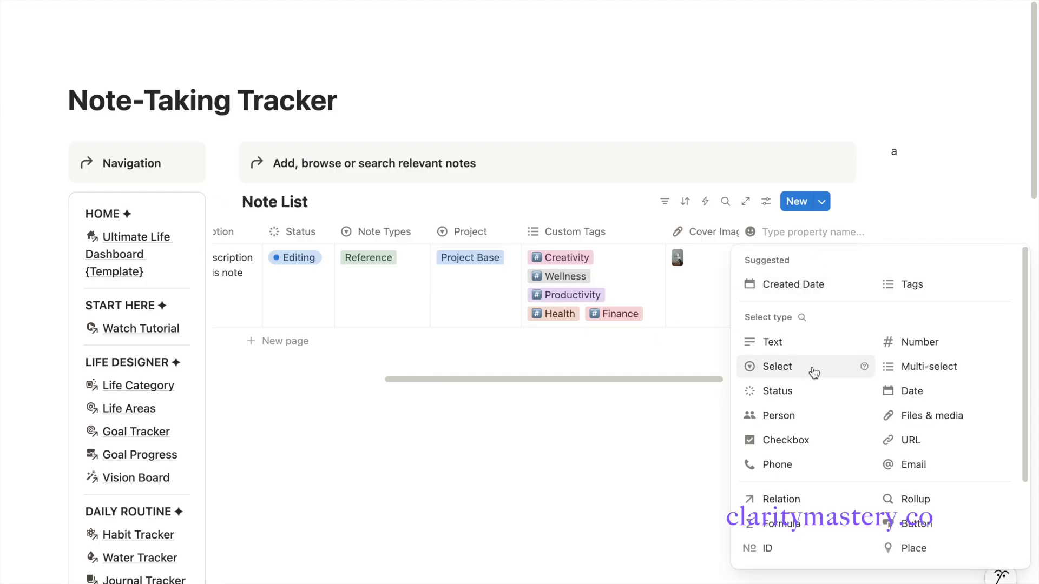
pyautogui.click(802, 435)
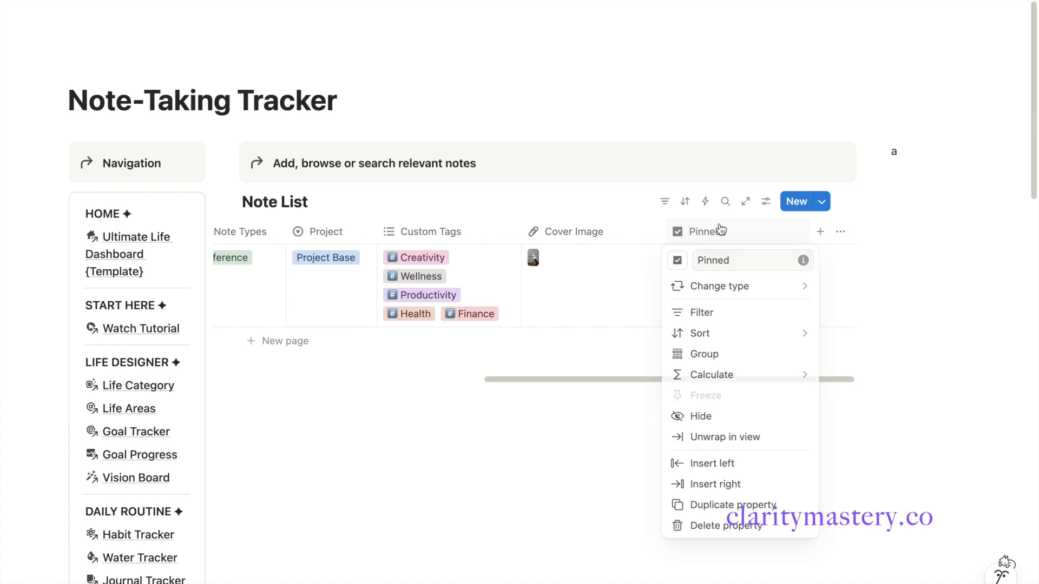
pyautogui.click(810, 232)
pyautogui.click(817, 232)
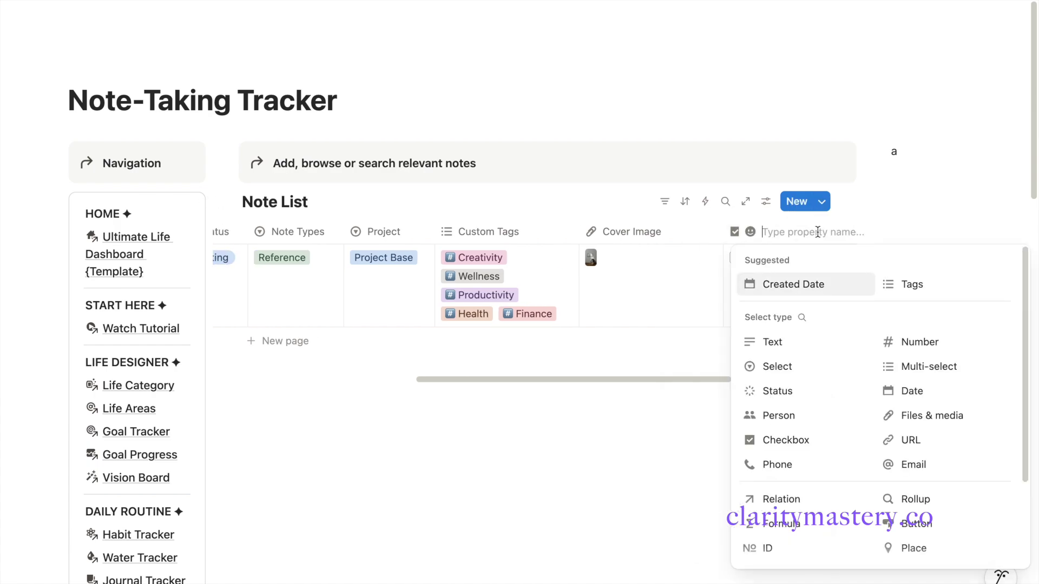
pyautogui.click(796, 438)
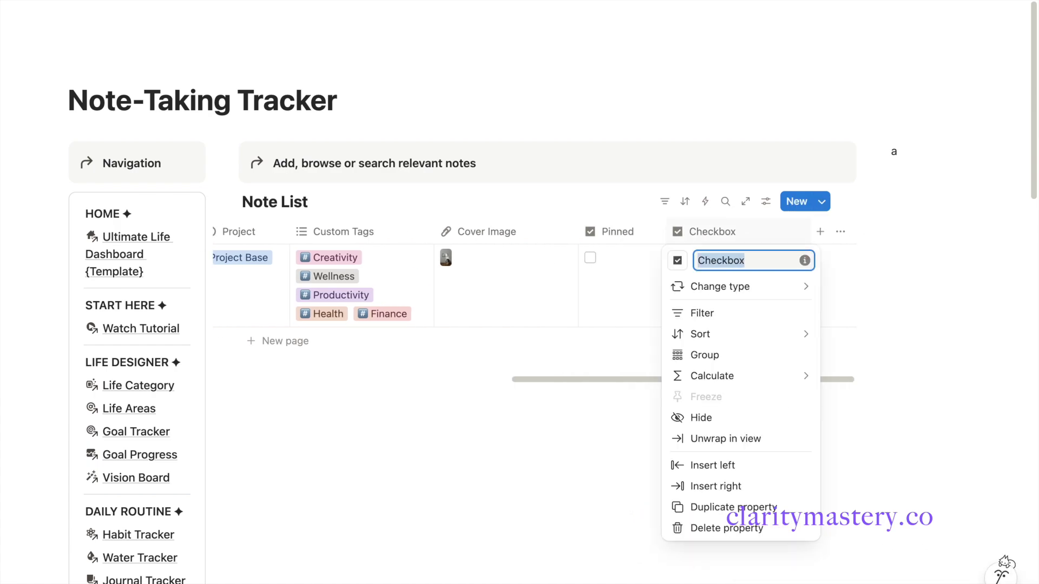
pyautogui.click(626, 292)
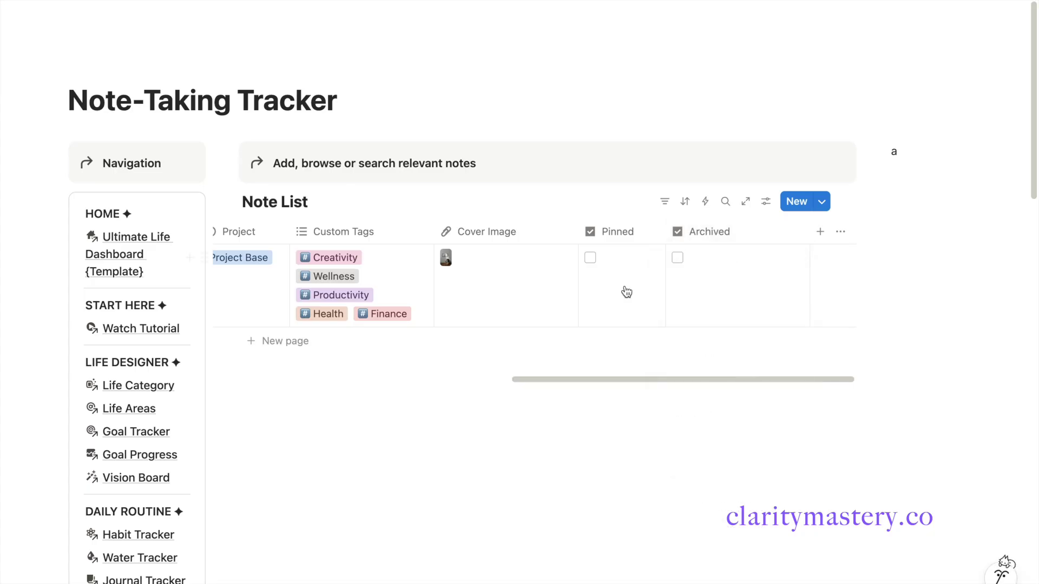
pyautogui.click(597, 265)
pyautogui.hscroll(-10, 597, 266)
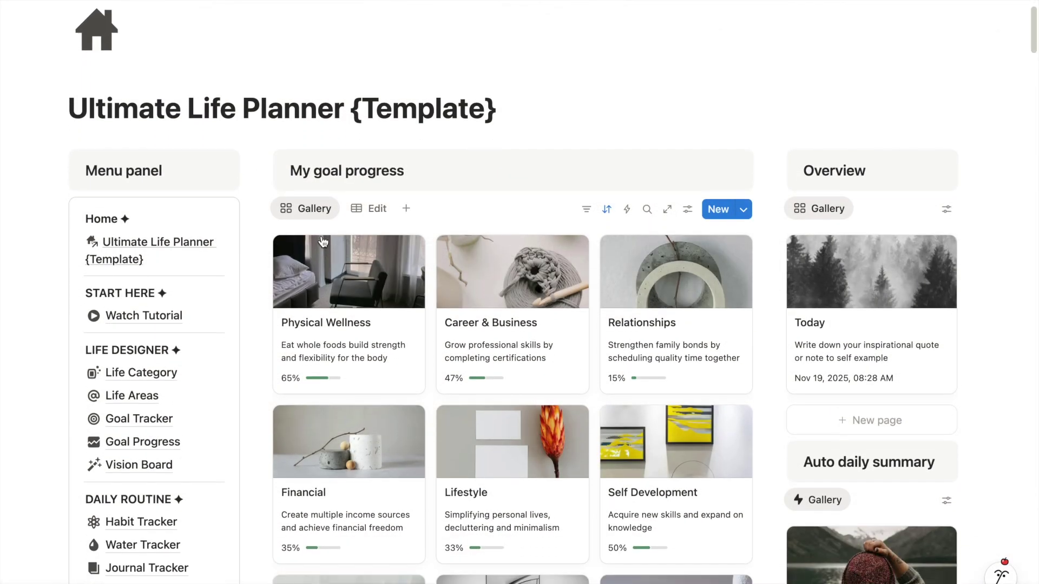
pyautogui.scroll(-9, 321, 240)
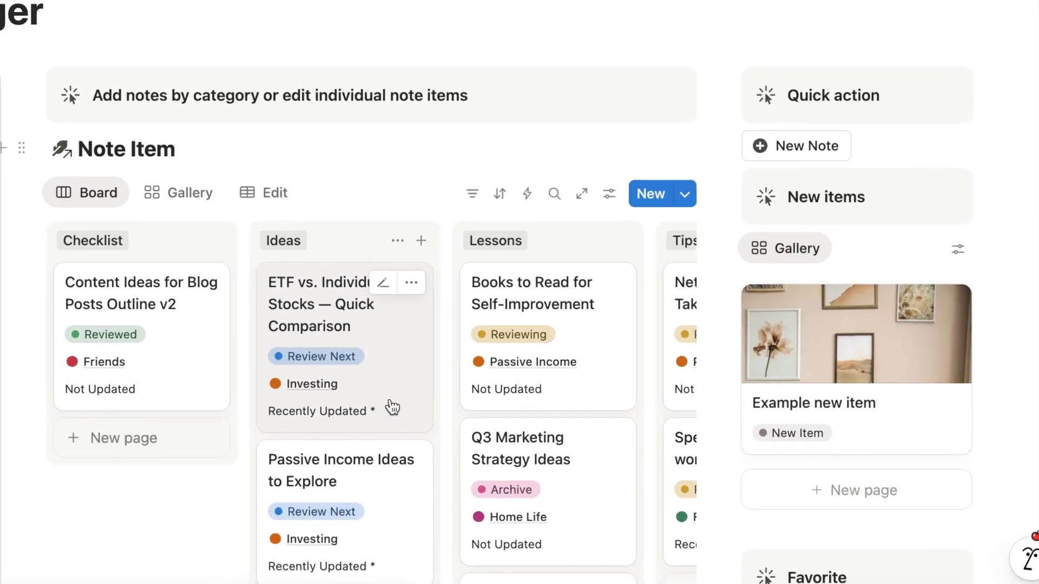
pyautogui.click(379, 349)
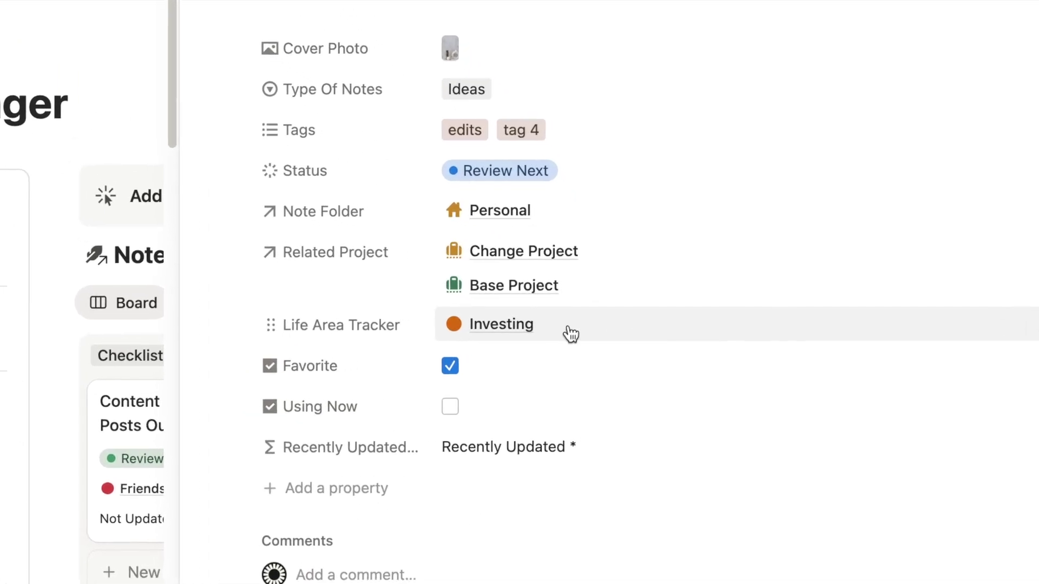
pyautogui.click(506, 331)
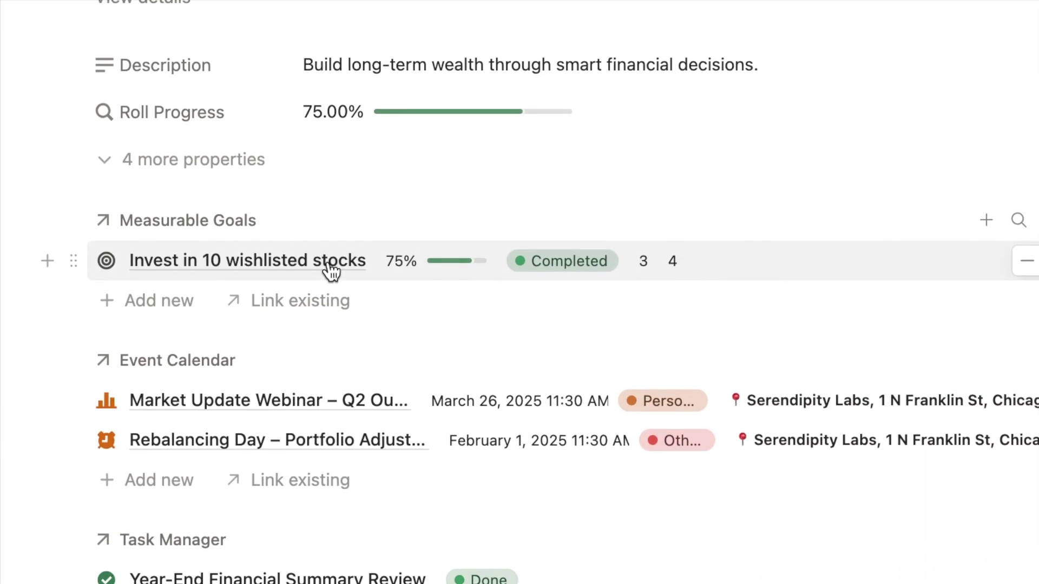
# - Scroll through the Investing area's relations and set Rich Dad Poor Dad's status to Start Next
pyautogui.scroll(-5, 330, 271)
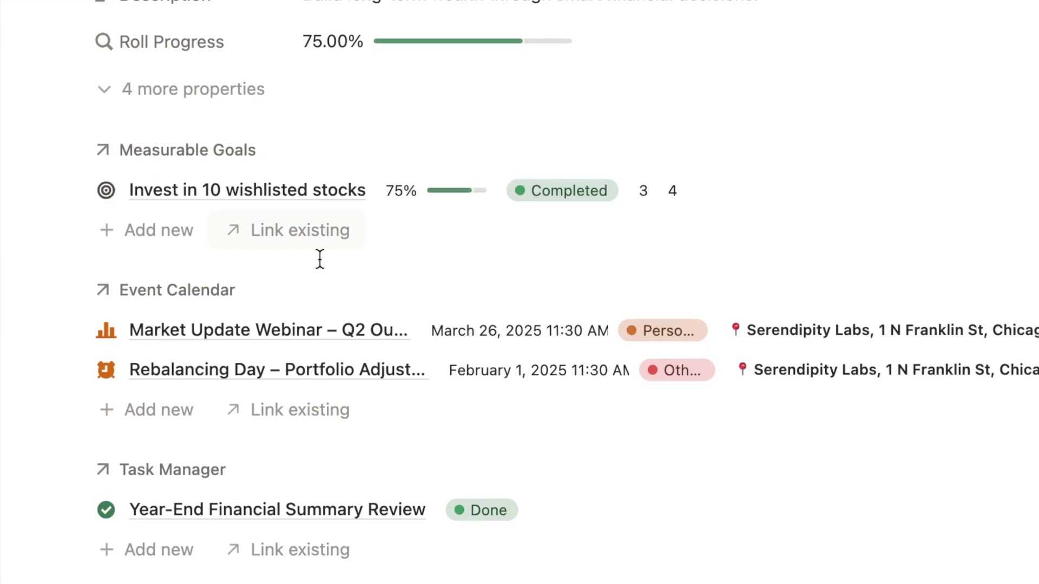
pyautogui.scroll(-4, 292, 314)
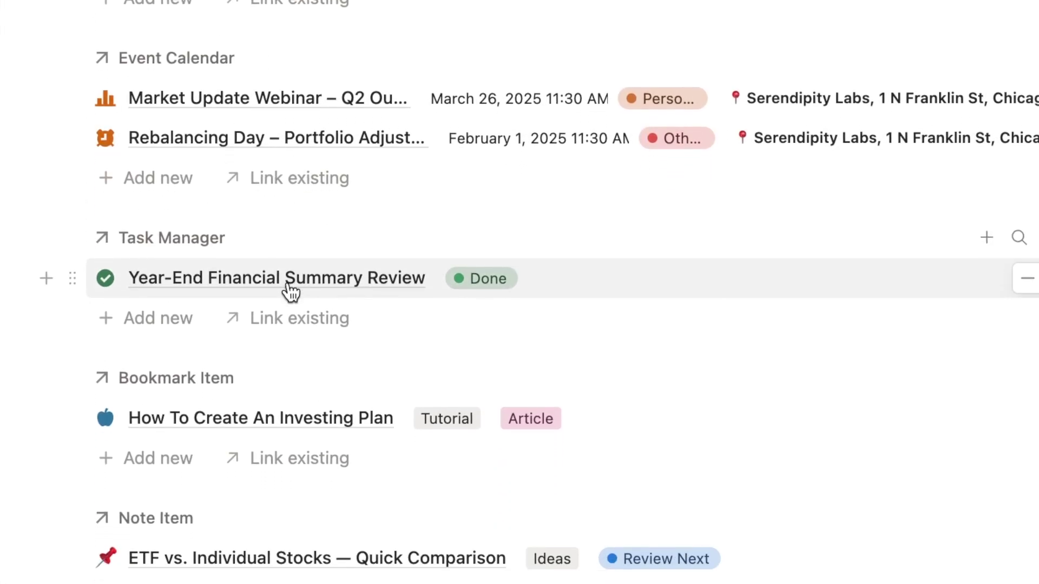
pyautogui.scroll(-5, 541, 460)
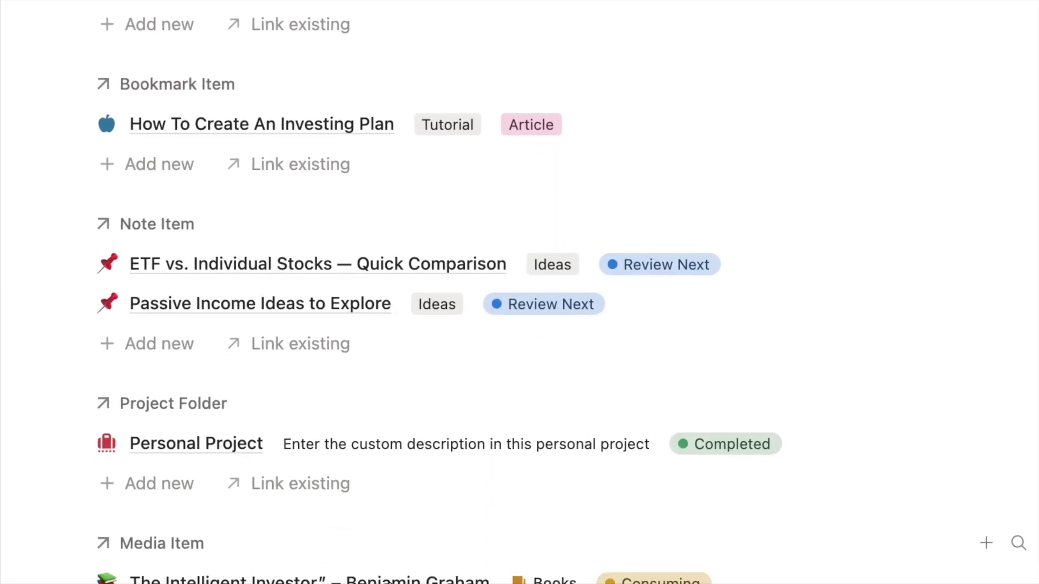
pyautogui.click(576, 460)
pyautogui.scroll(-4, 689, 236)
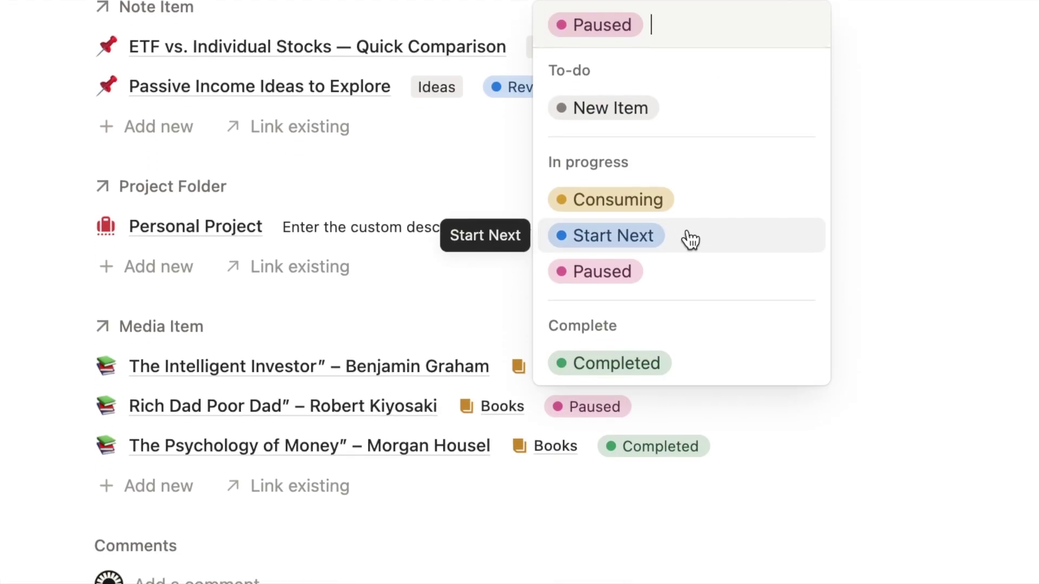
pyautogui.click(689, 236)
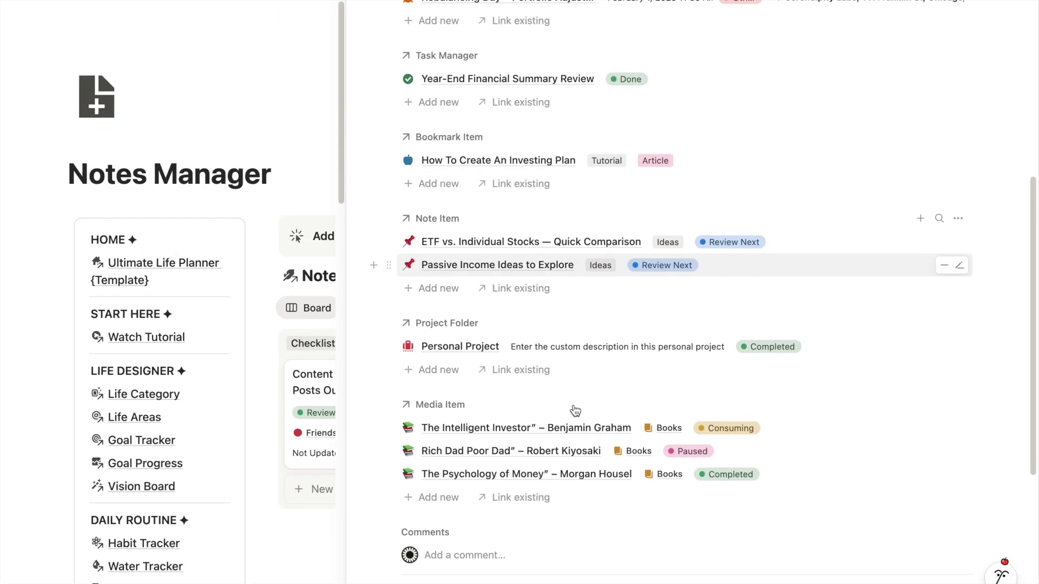
pyautogui.scroll(3, 573, 410)
pyautogui.scroll(2, 575, 411)
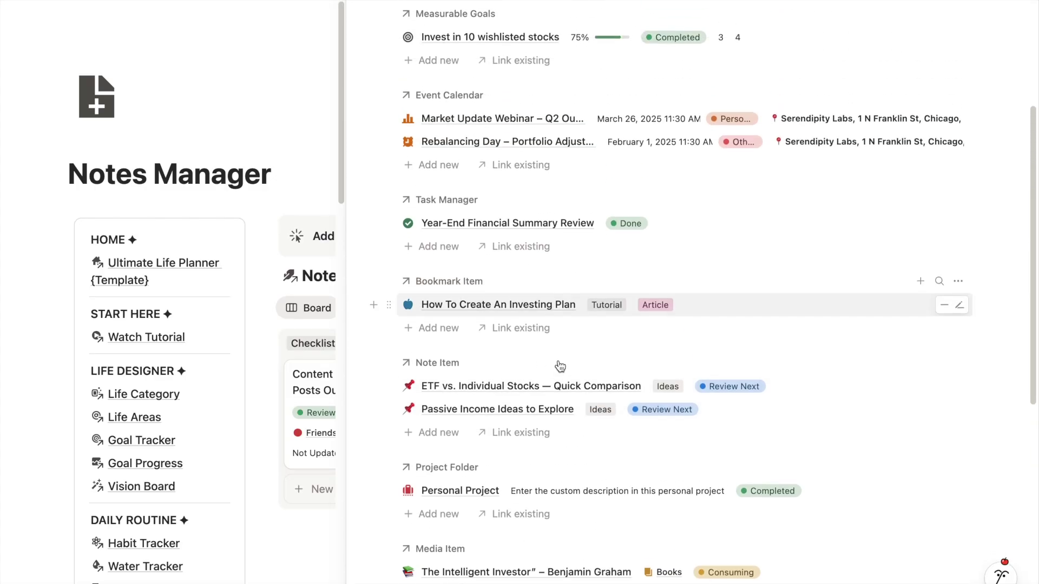
pyautogui.scroll(2, 559, 365)
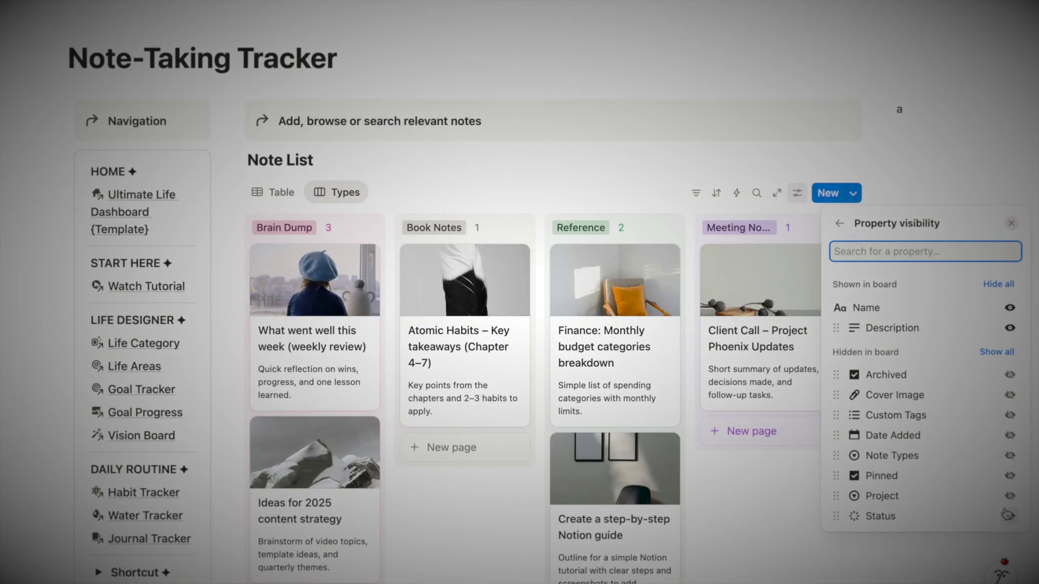
# - Show Date Added and Archived on the board cards, then add a Note List board view named 'Types'
pyautogui.click(1007, 456)
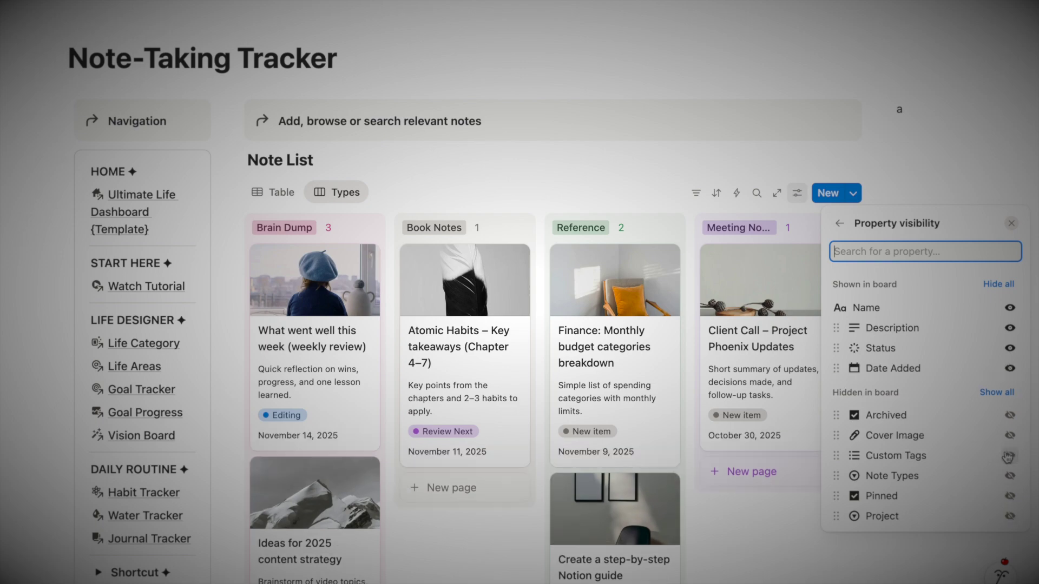
pyautogui.click(1009, 415)
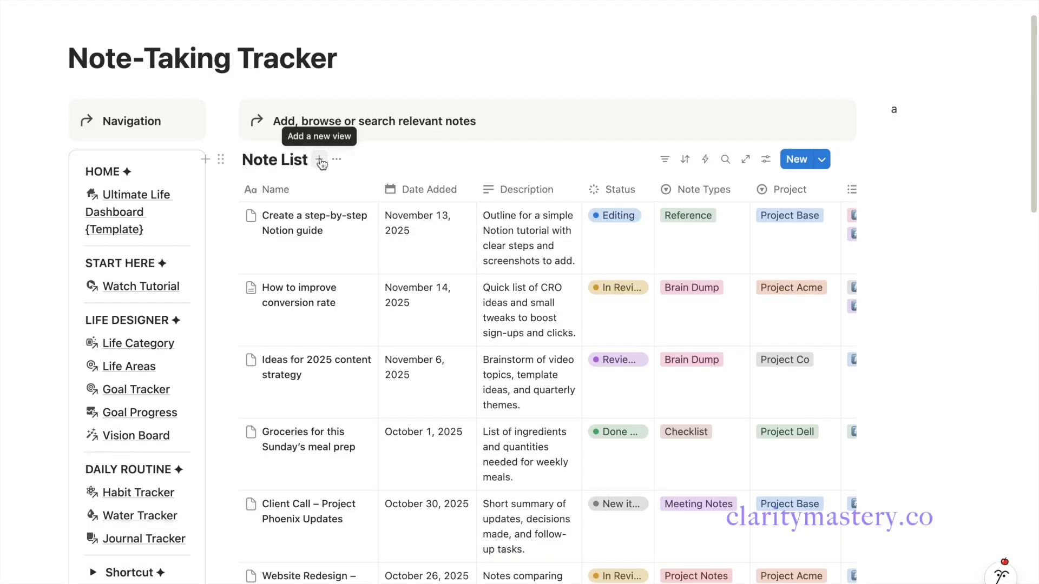
pyautogui.click(319, 160)
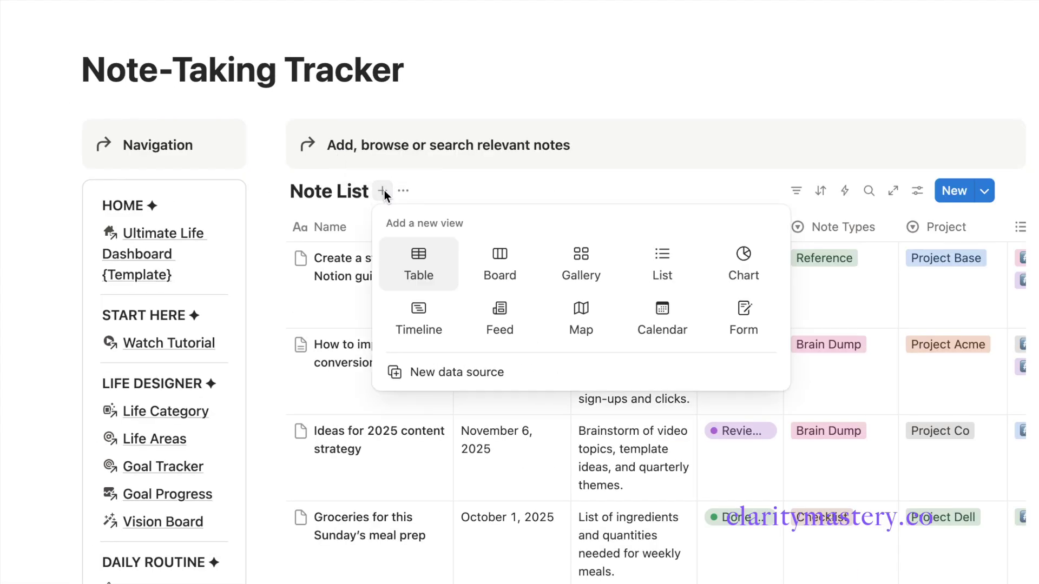
pyautogui.click(488, 262)
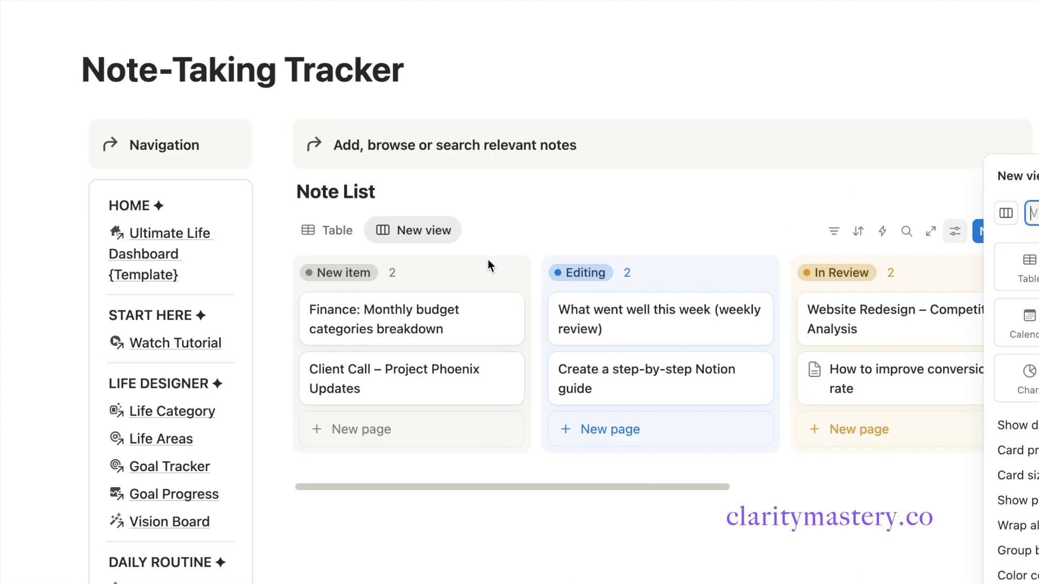
pyautogui.write('Types')
pyautogui.press('Return')
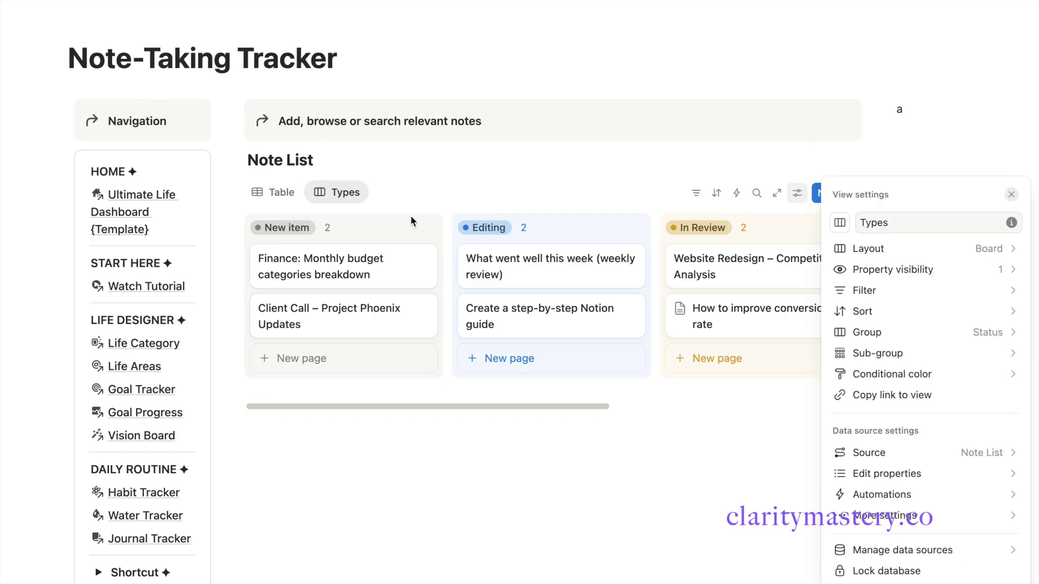
pyautogui.click(858, 248)
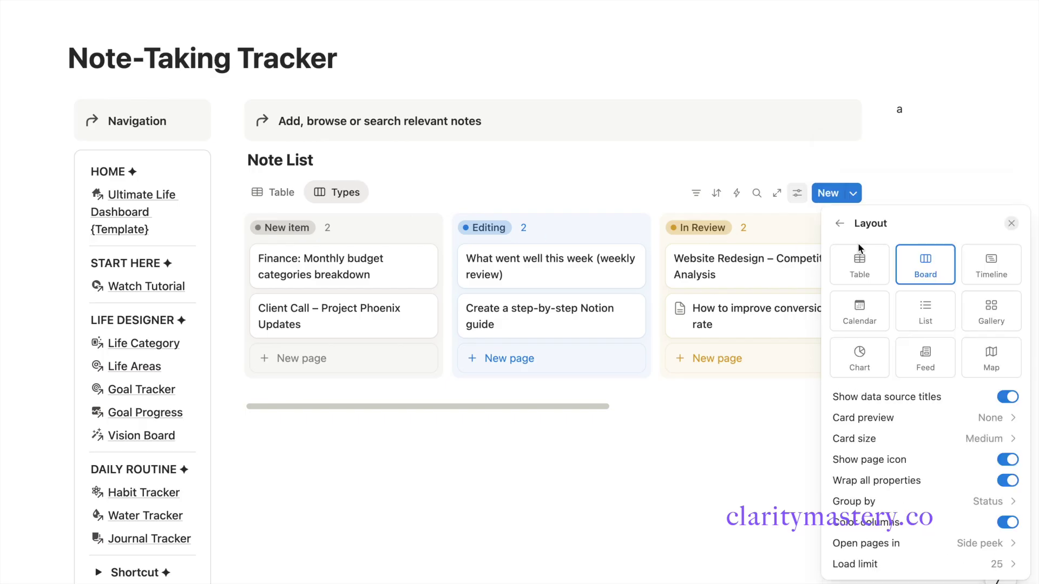
# - Give the Types board small cards with Cover Image previews and no page icons
pyautogui.click(995, 418)
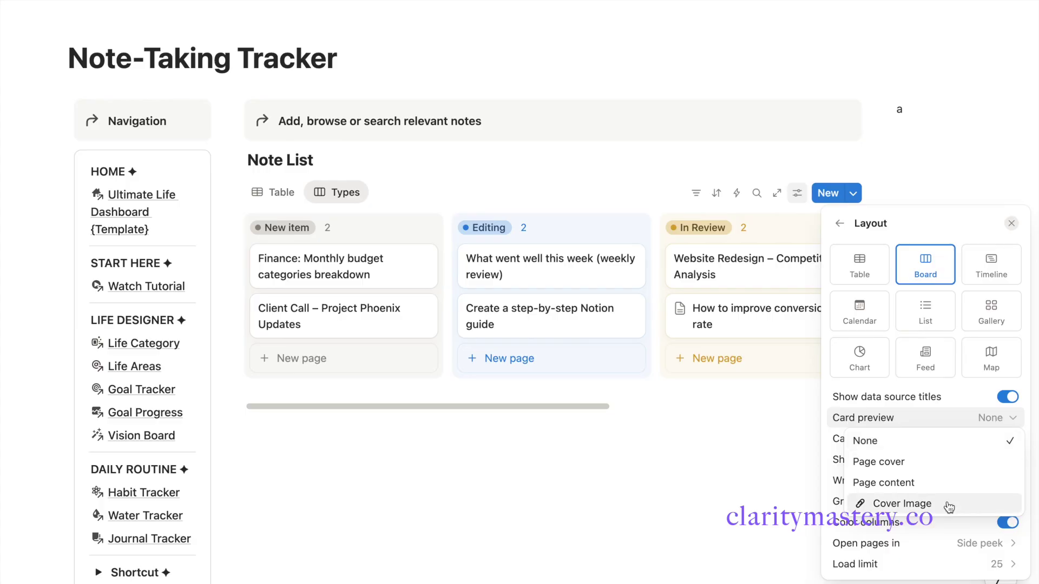
pyautogui.click(949, 504)
pyautogui.click(993, 439)
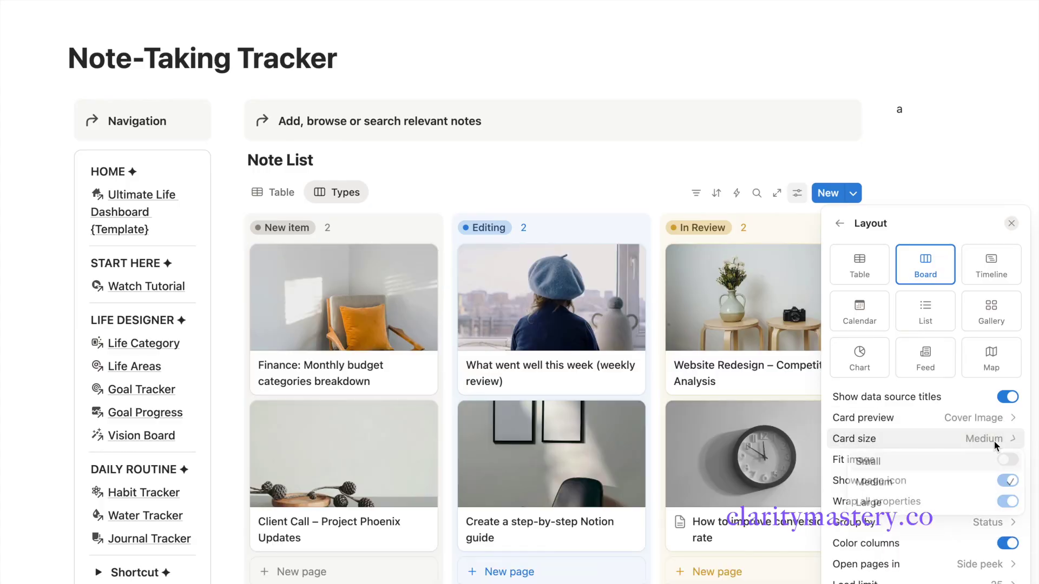
pyautogui.click(978, 459)
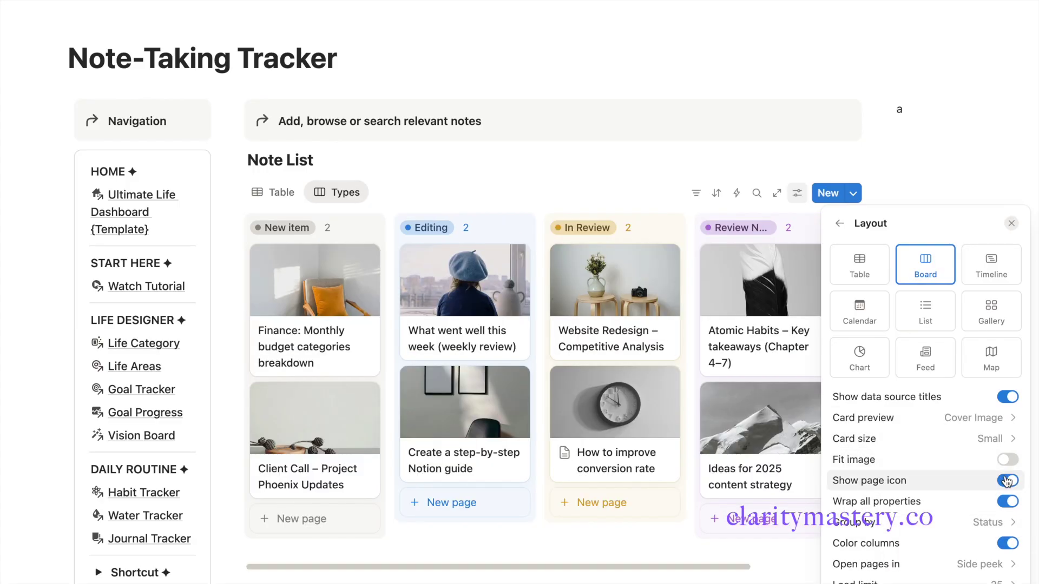
pyautogui.click(1006, 480)
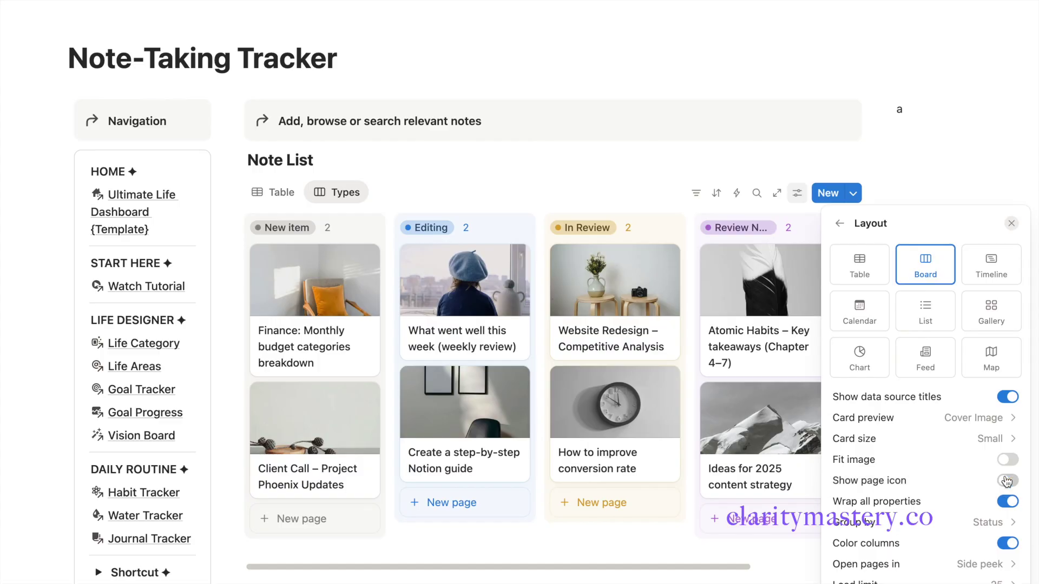
# - Group the board by Note Types, with Brain Dump first and Reference third
pyautogui.click(1006, 522)
pyautogui.click(979, 251)
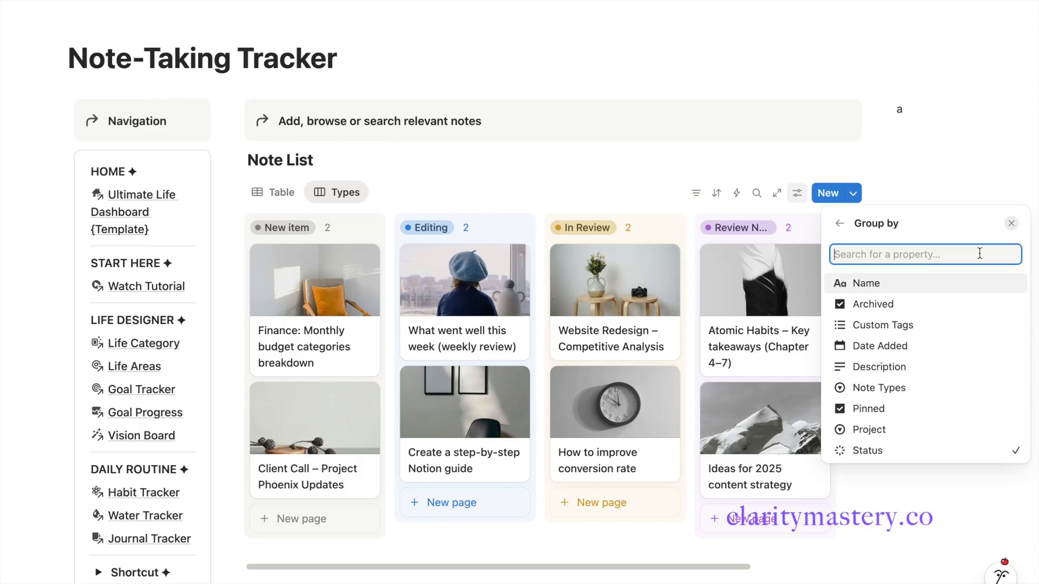
pyautogui.click(966, 389)
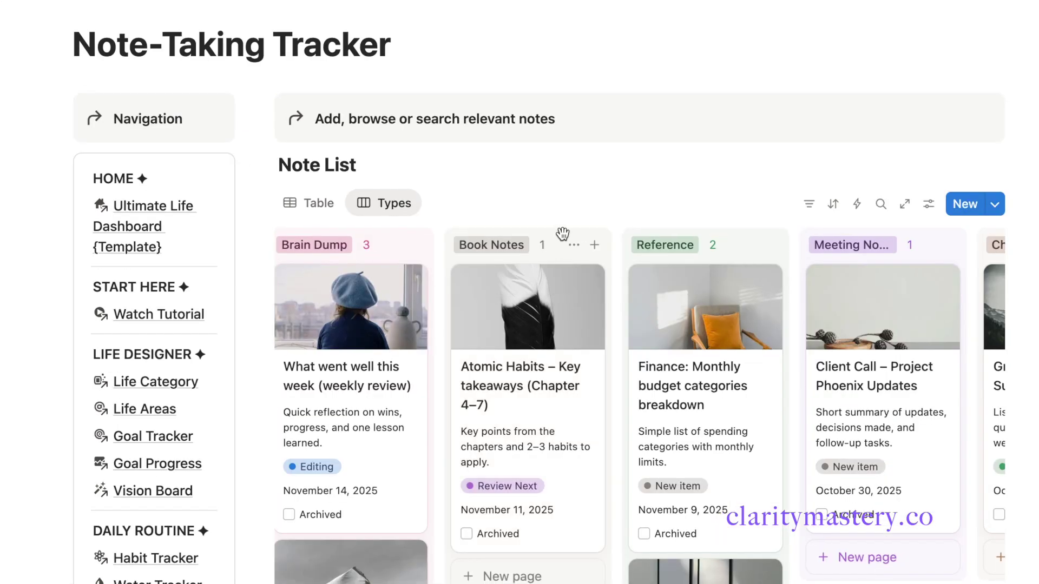
pyautogui.hscroll(5, 564, 238)
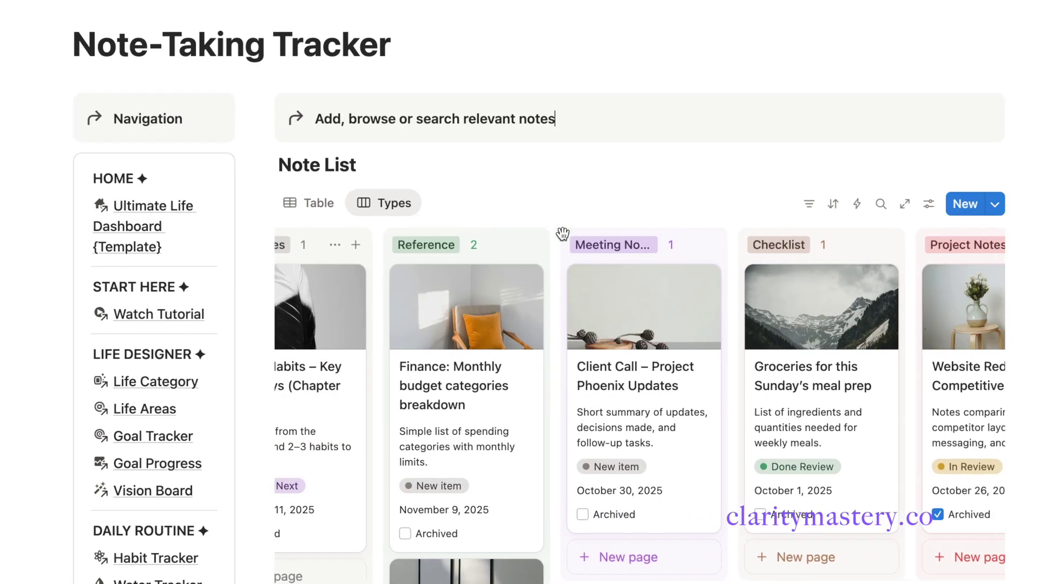
pyautogui.hscroll(3, 564, 238)
pyautogui.hscroll(-6, 565, 234)
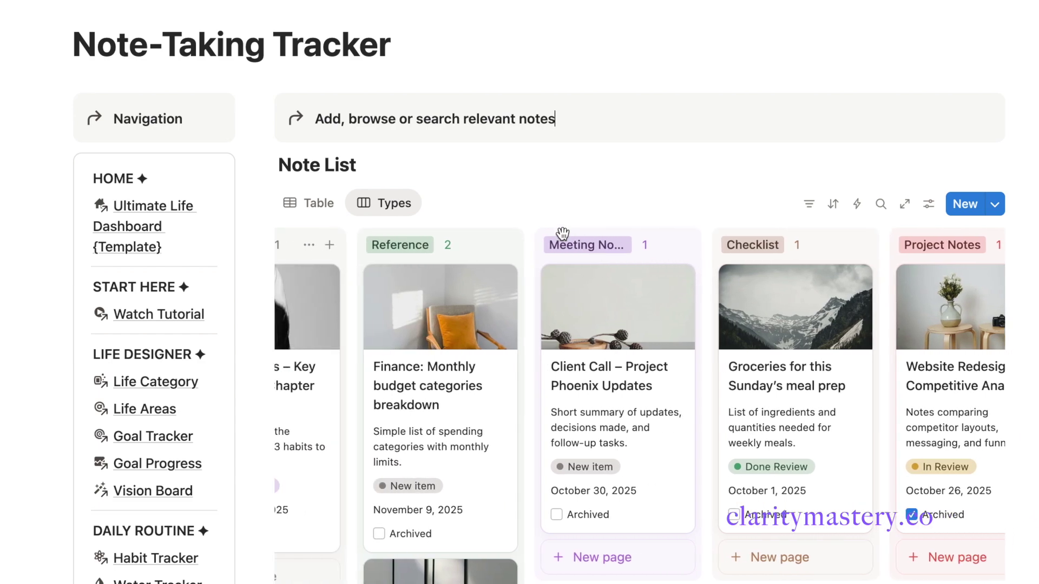
pyautogui.hscroll(-3, 563, 233)
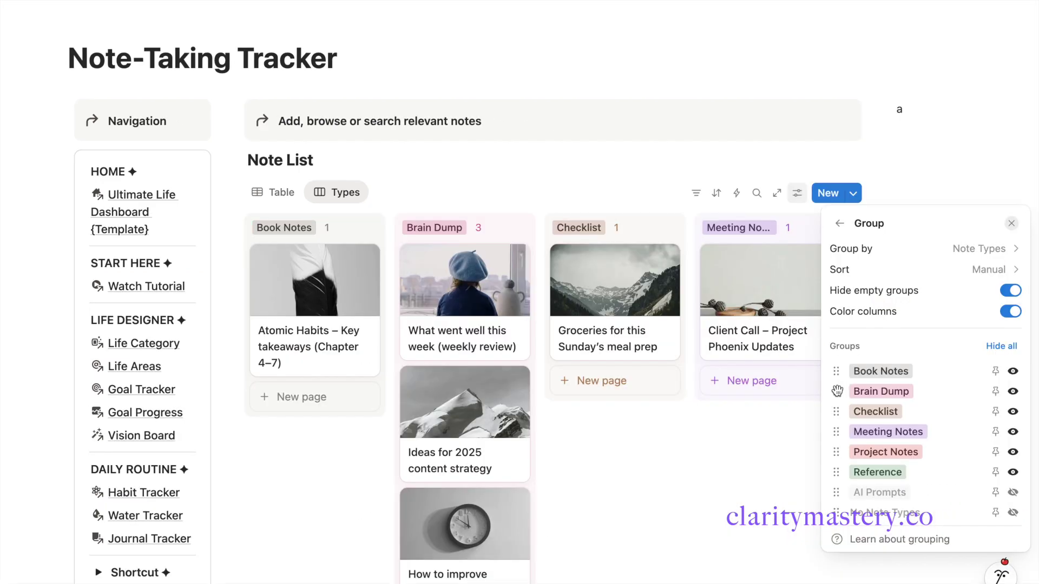
pyautogui.moveTo(836, 410); pyautogui.dragTo(836, 391)
pyautogui.moveTo(836, 431); pyautogui.dragTo(836, 391)
pyautogui.moveTo(836, 431); pyautogui.dragTo(836, 371)
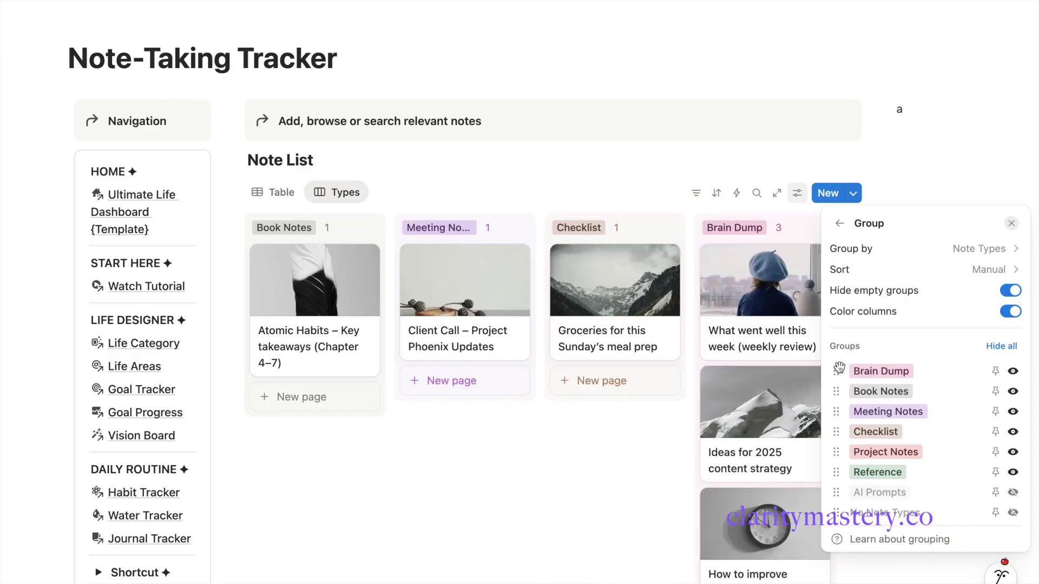
pyautogui.moveTo(836, 472); pyautogui.dragTo(836, 411)
# - Show Description, Status, Date Added and the Archived checkbox on the board cards
pyautogui.click(839, 223)
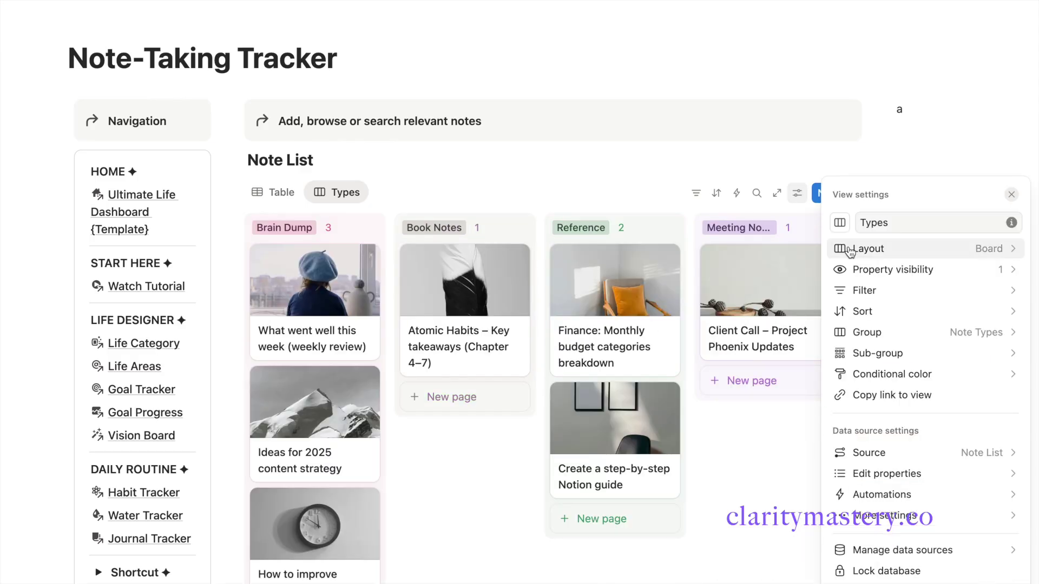
pyautogui.click(871, 271)
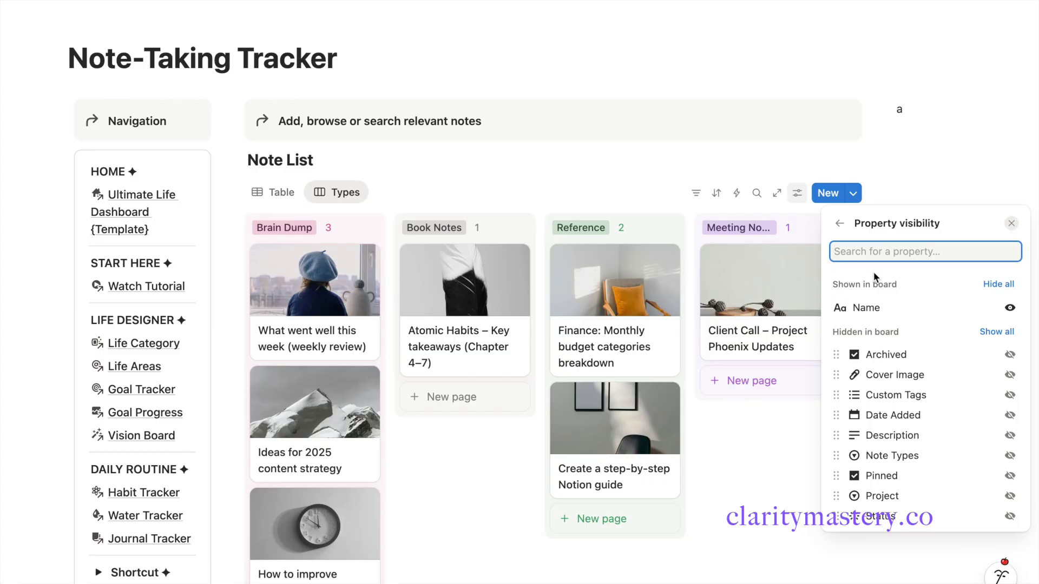
pyautogui.click(1009, 435)
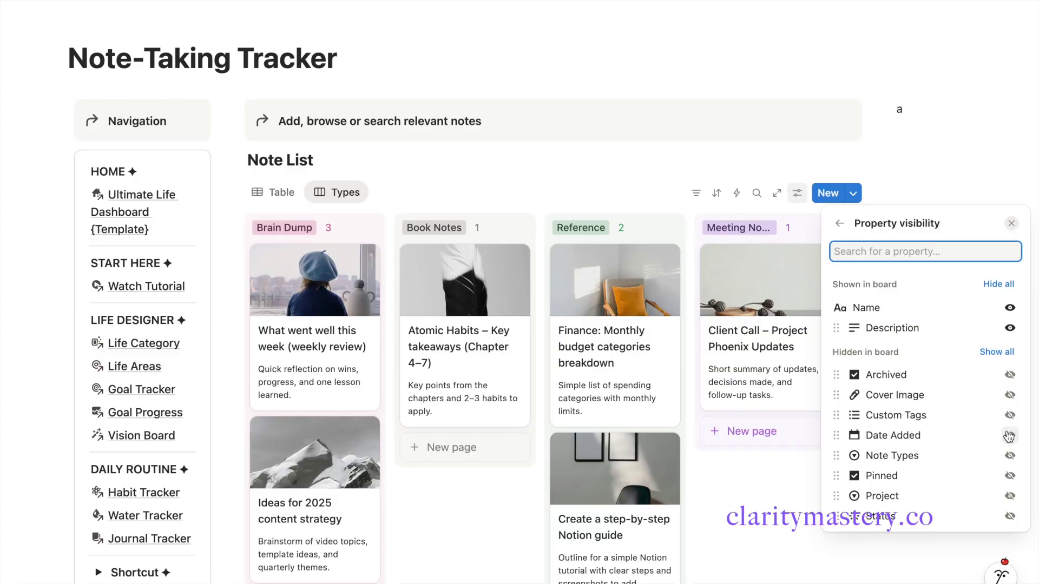
pyautogui.click(1009, 513)
pyautogui.click(1006, 455)
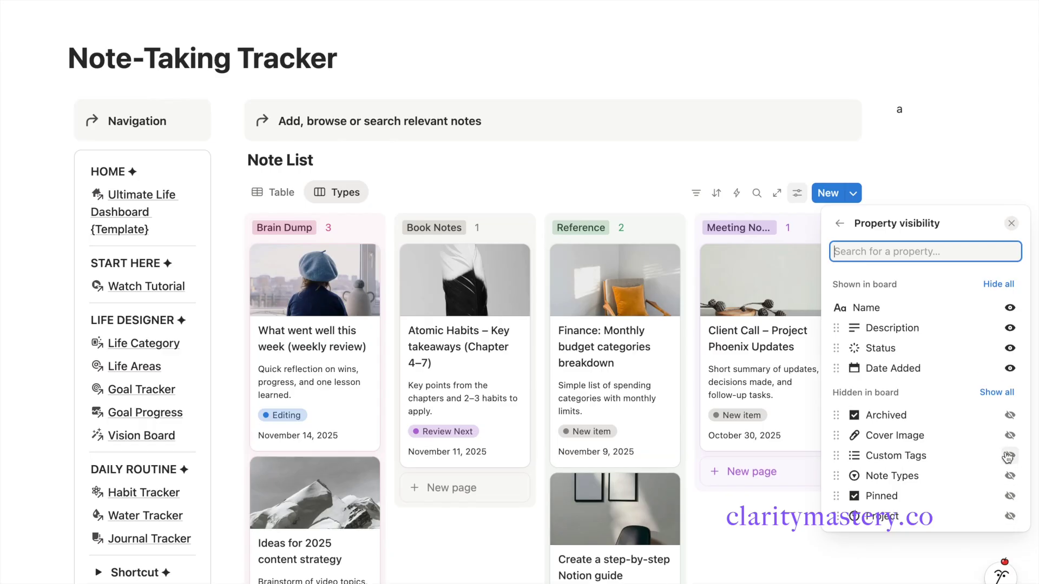
pyautogui.click(1010, 415)
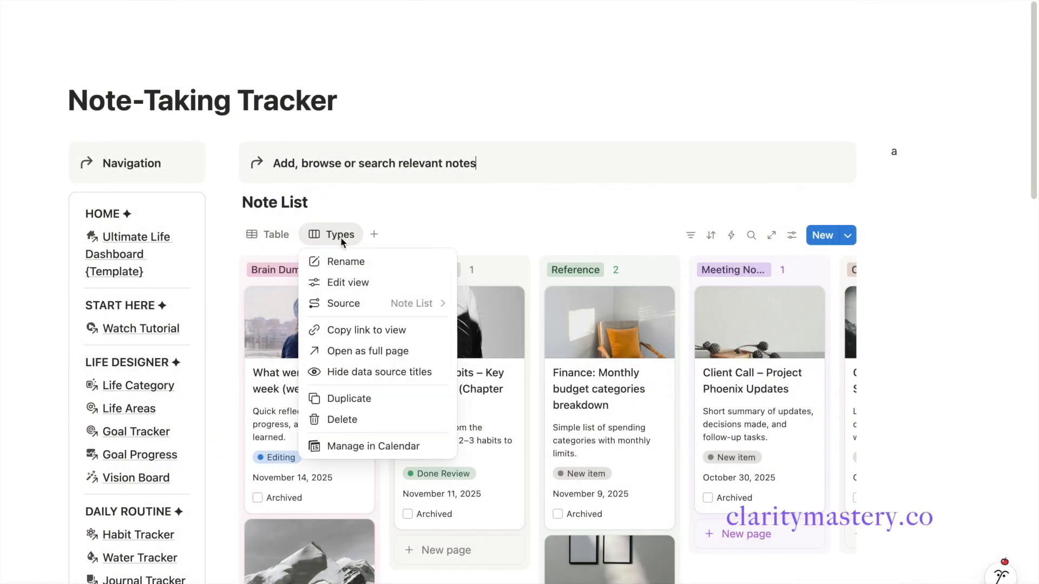
# - Duplicate the Types board as a Status view with no card preview, grouped by Status
pyautogui.click(362, 399)
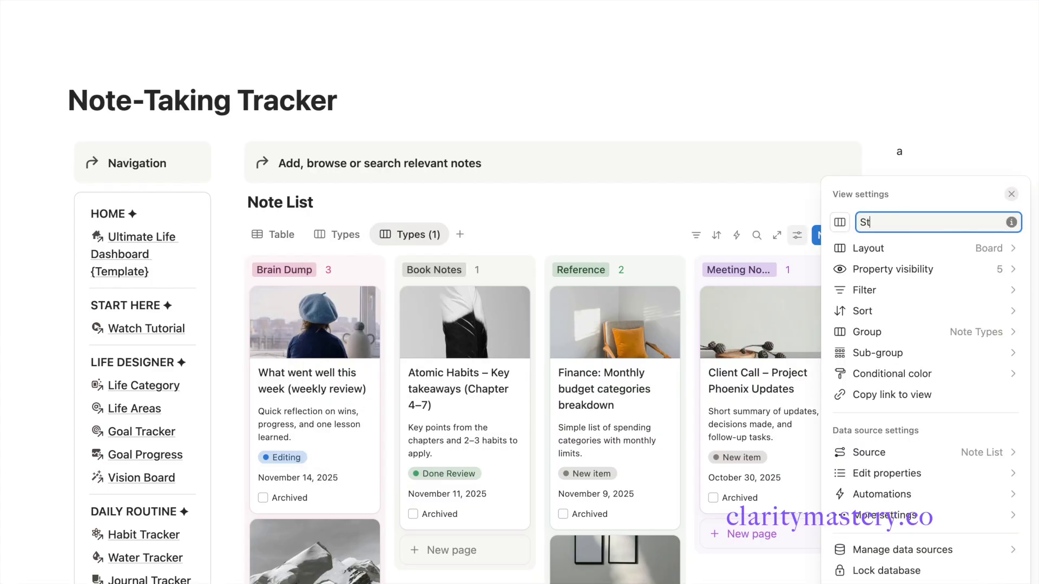
pyautogui.click(982, 251)
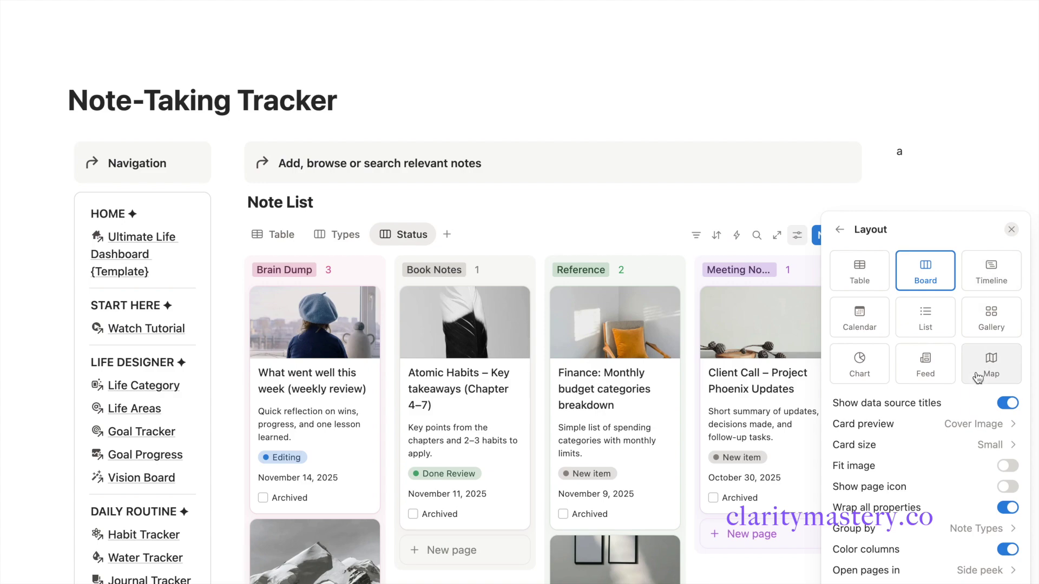
pyautogui.click(981, 425)
pyautogui.click(933, 447)
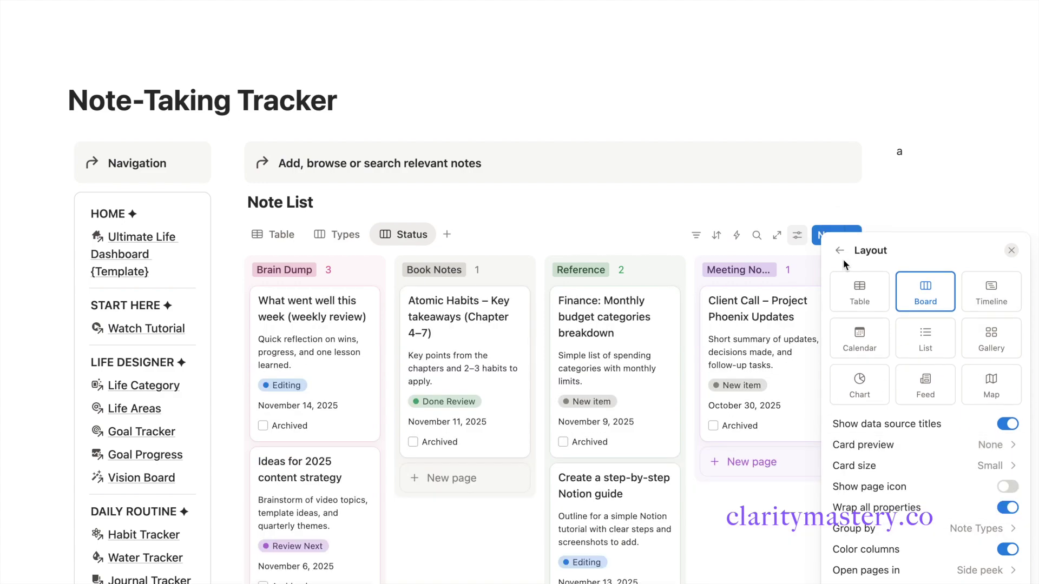
pyautogui.click(839, 232)
pyautogui.click(911, 333)
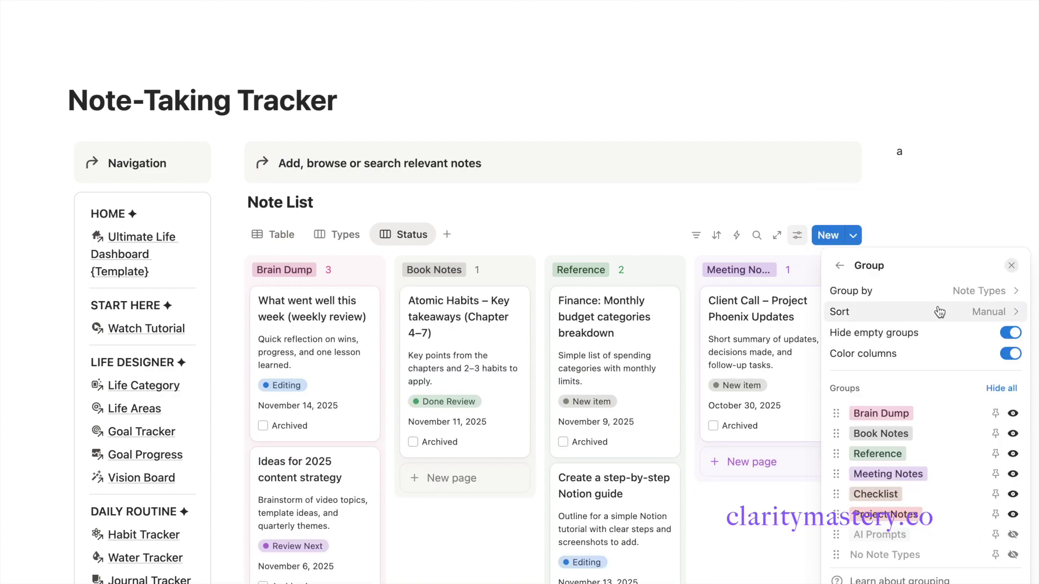
pyautogui.click(942, 225)
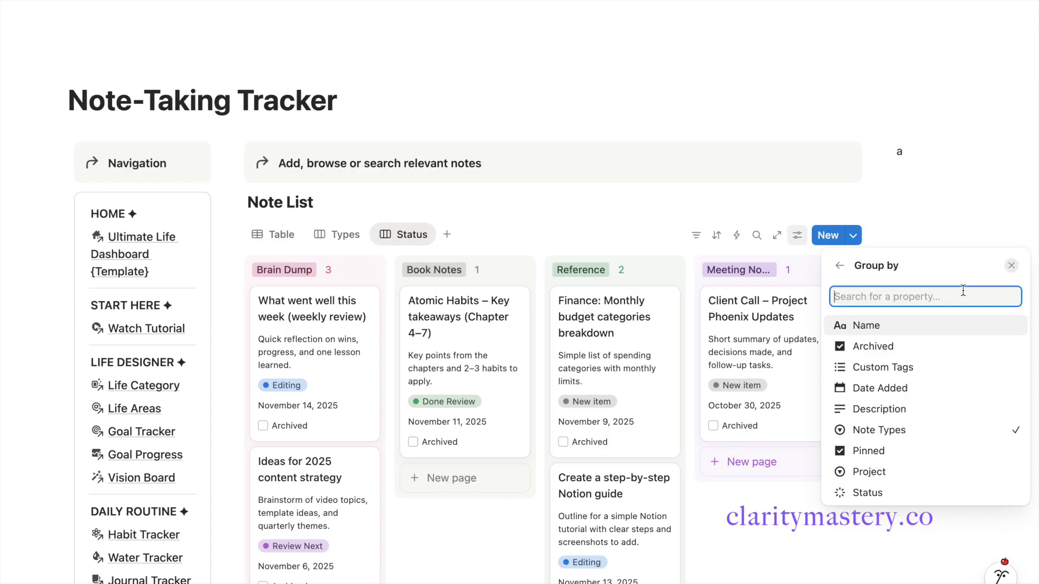
pyautogui.click(887, 492)
pyautogui.press('Escape')
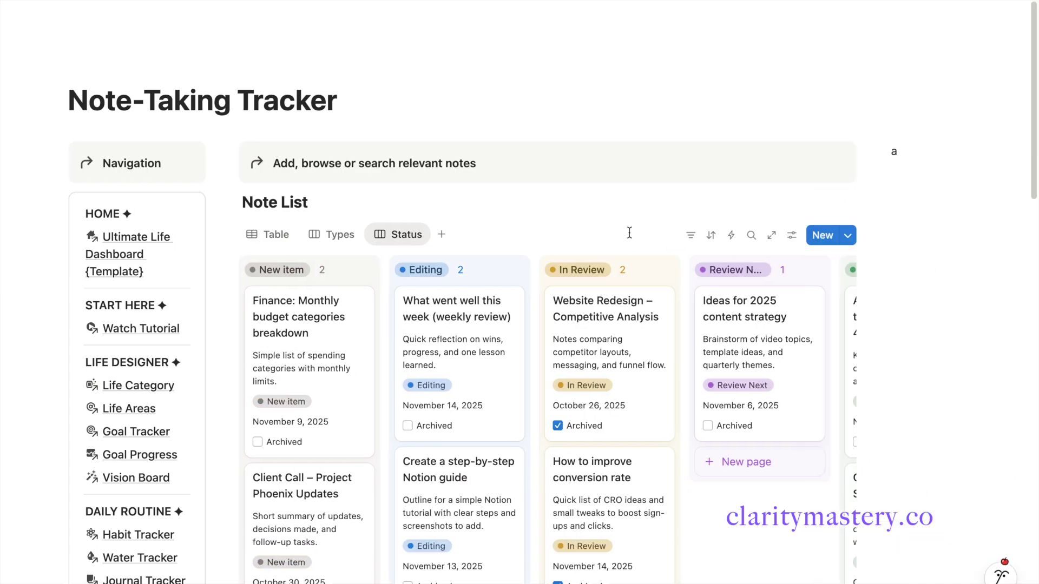
pyautogui.hscroll(5, 541, 378)
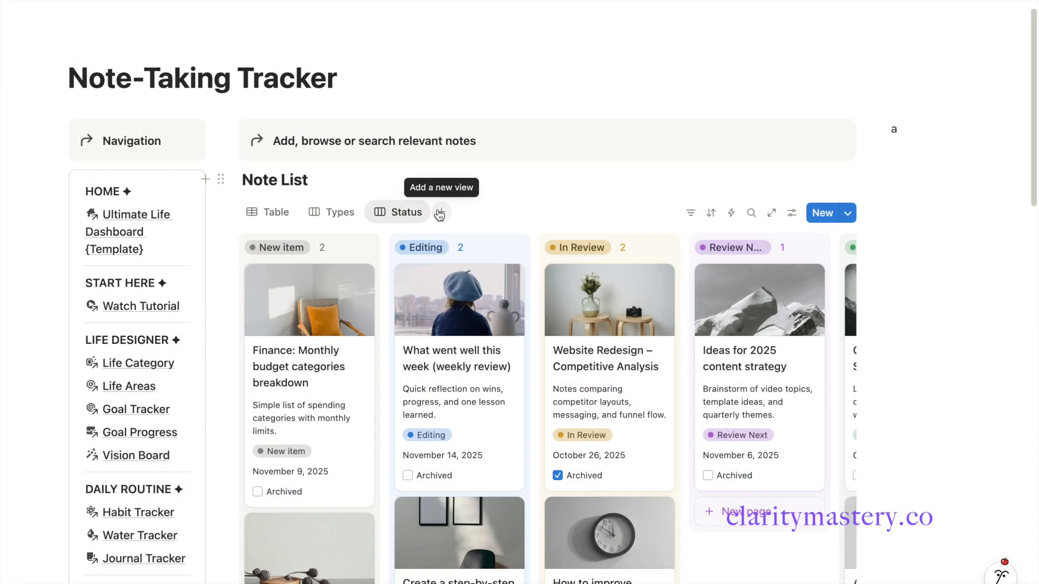
# - Add a Gallery view of the Note List with small cards previewing each note's cover image
pyautogui.click(440, 212)
pyautogui.click(538, 276)
pyautogui.write('Card')
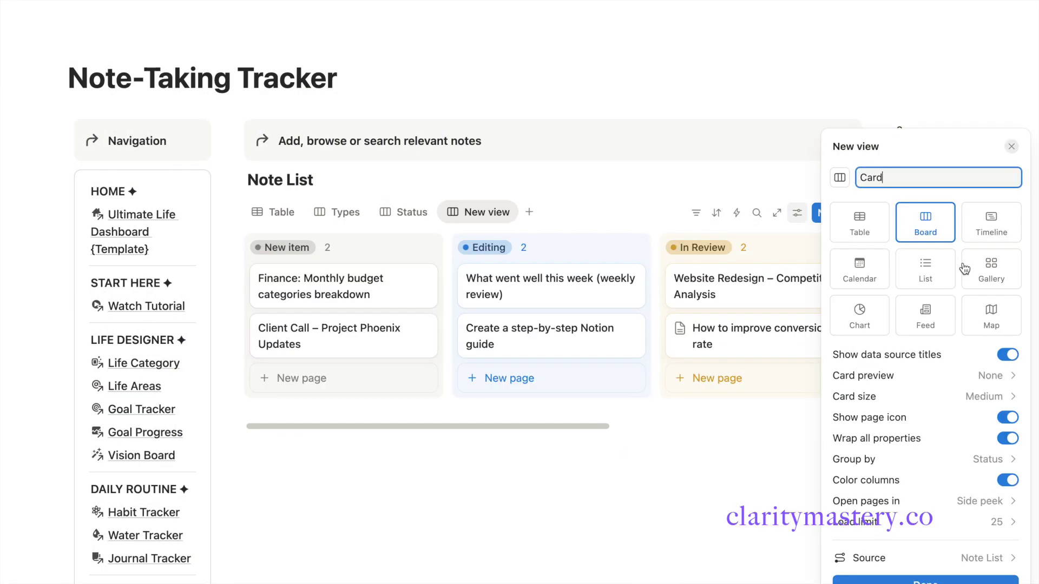
pyautogui.click(985, 269)
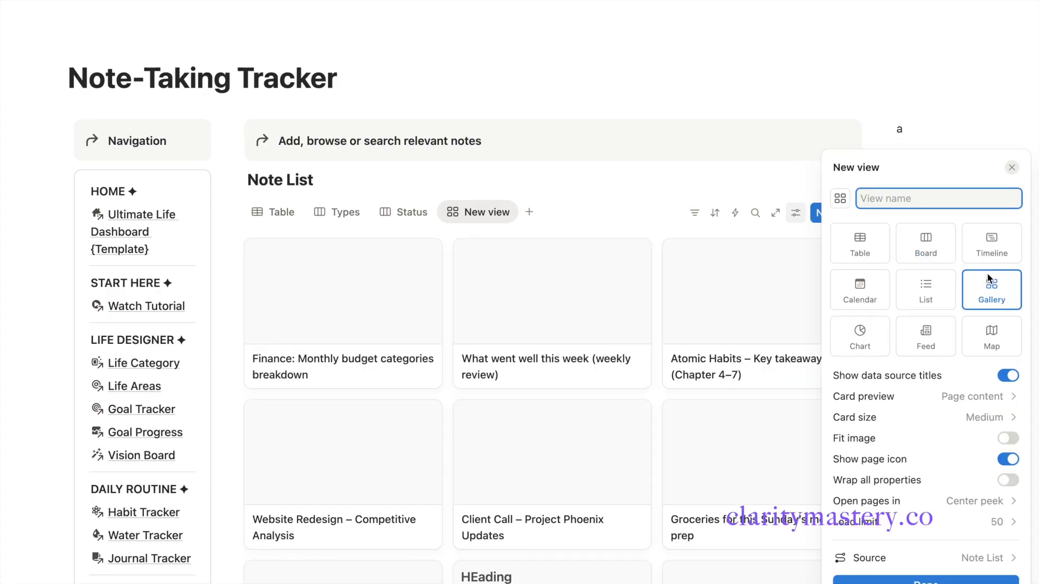
pyautogui.click(963, 398)
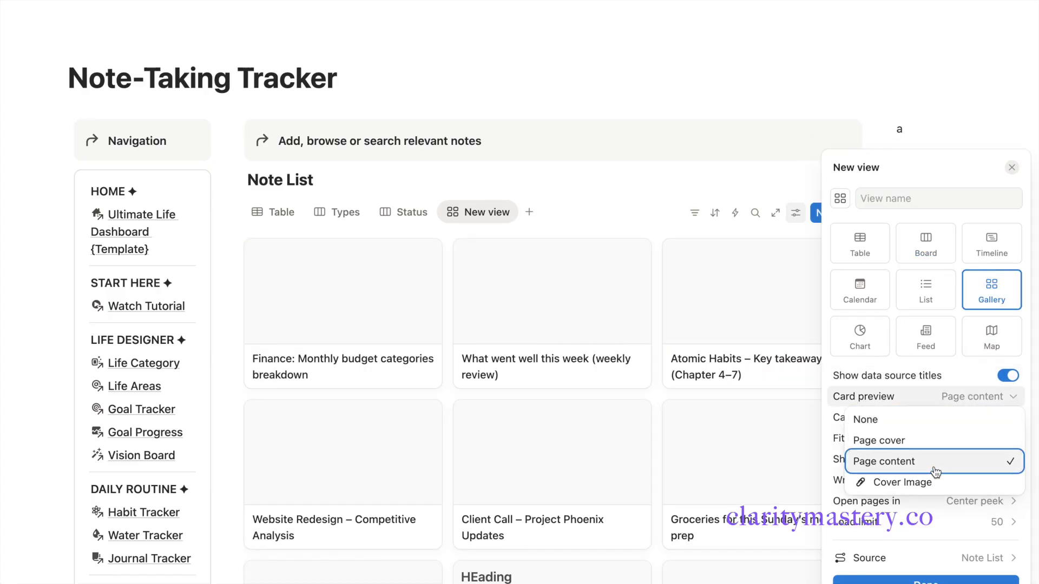
pyautogui.click(931, 482)
pyautogui.click(972, 419)
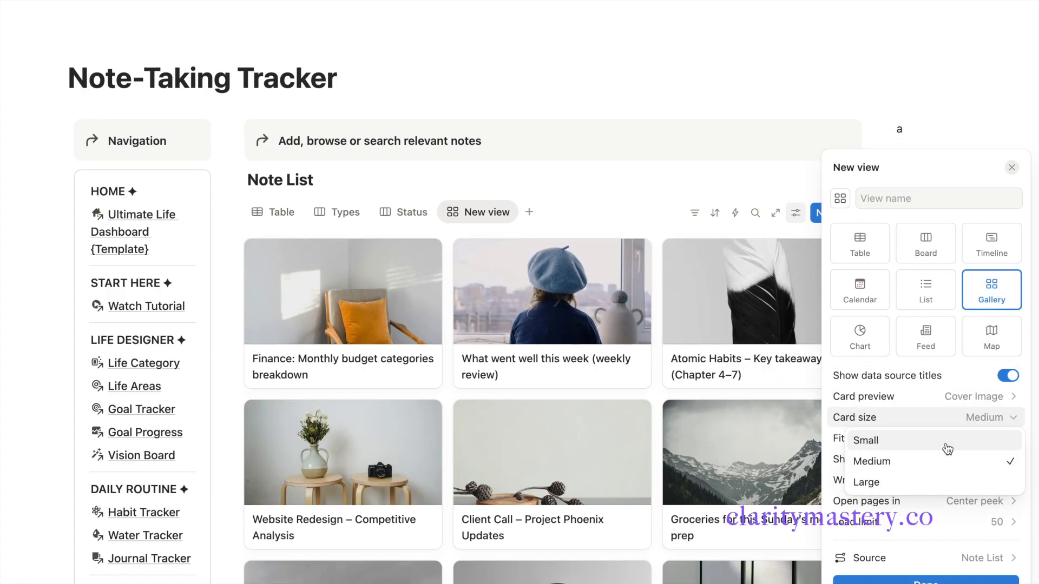
pyautogui.click(944, 457)
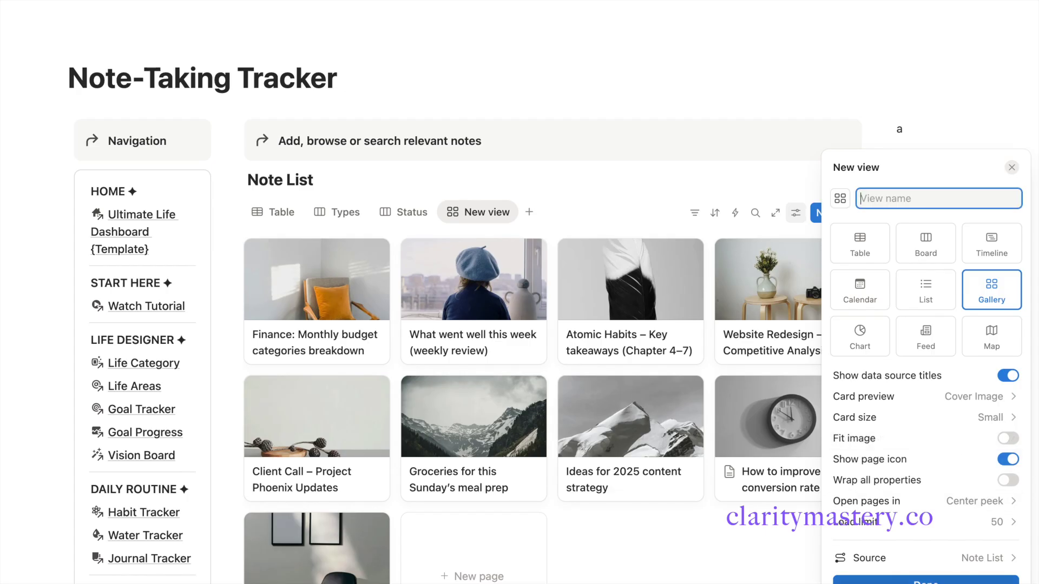
pyautogui.click(925, 581)
pyautogui.click(909, 288)
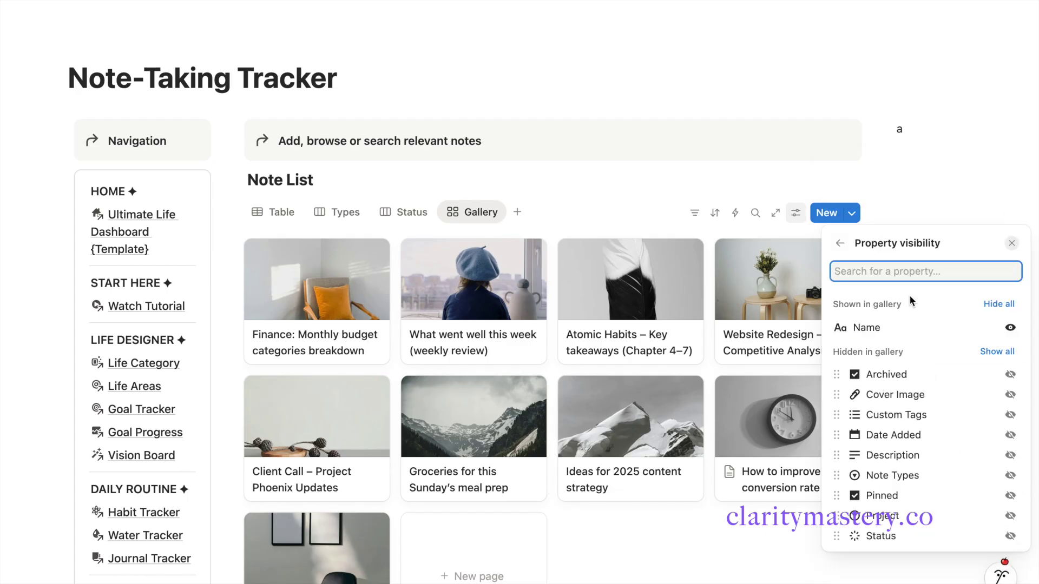
# - Show Description and Custom Tags on the gallery cards and group the gallery by Project
pyautogui.click(1009, 456)
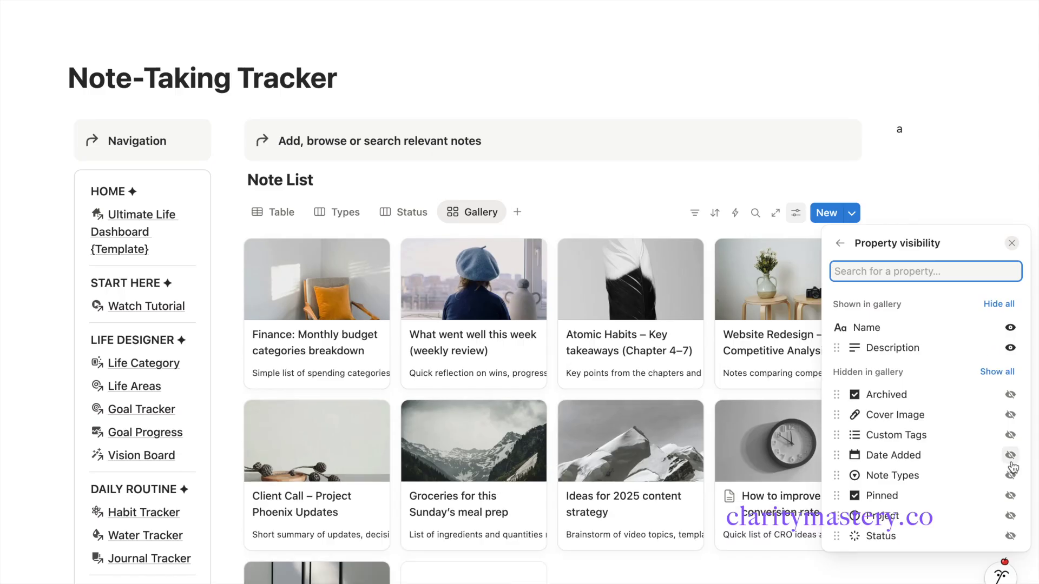
pyautogui.click(1010, 435)
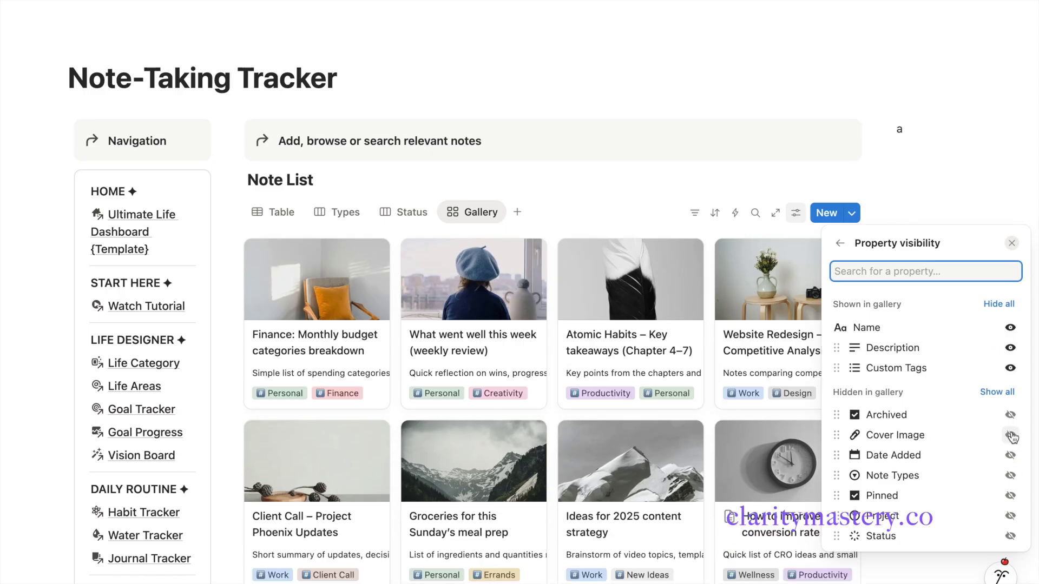
pyautogui.click(839, 245)
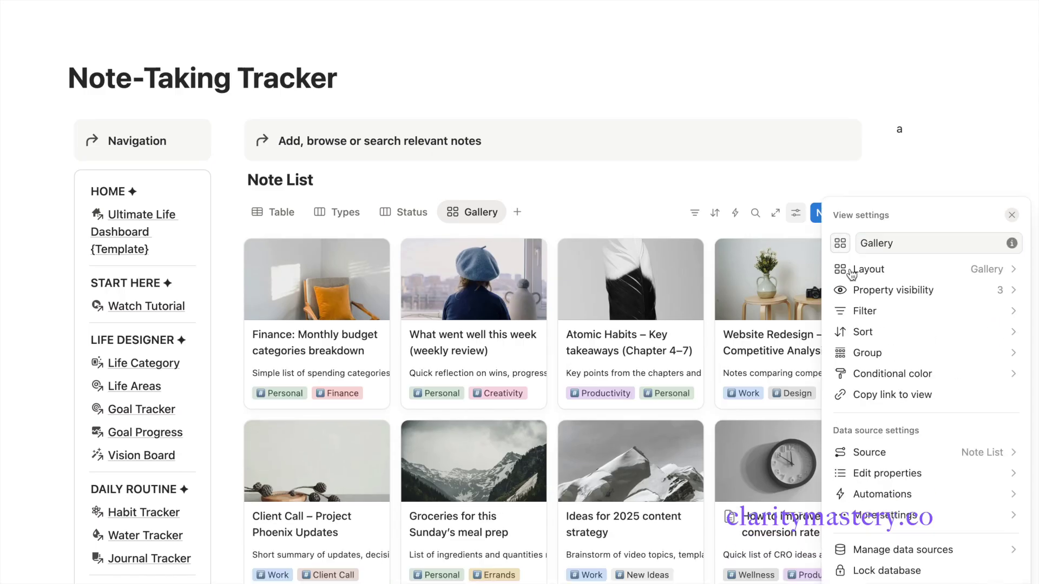
pyautogui.click(885, 360)
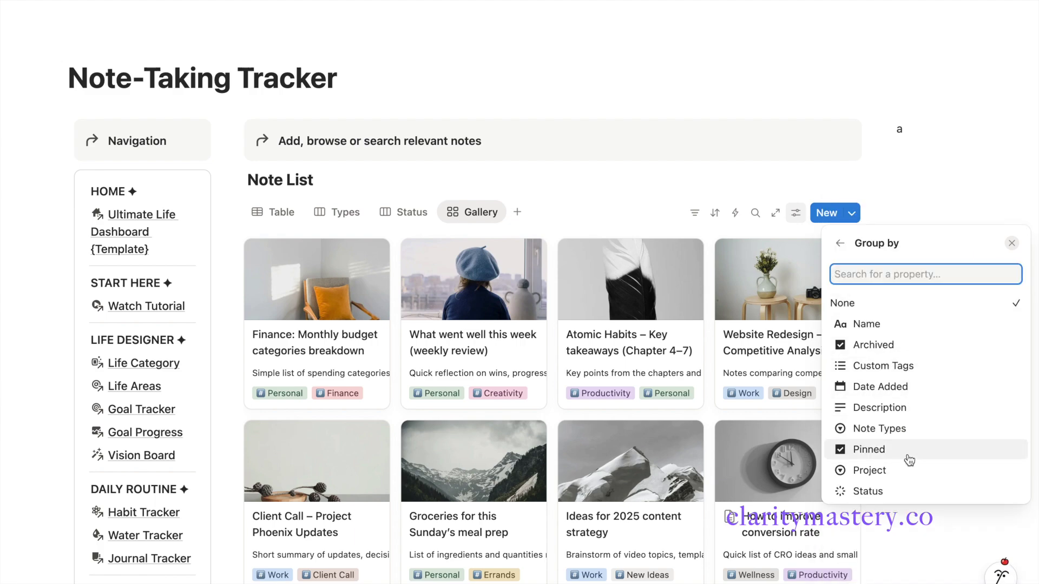
pyautogui.click(907, 477)
pyautogui.click(593, 242)
# - Review the Note List's Status, Types and Table views in turn
pyautogui.scroll(-2, 594, 242)
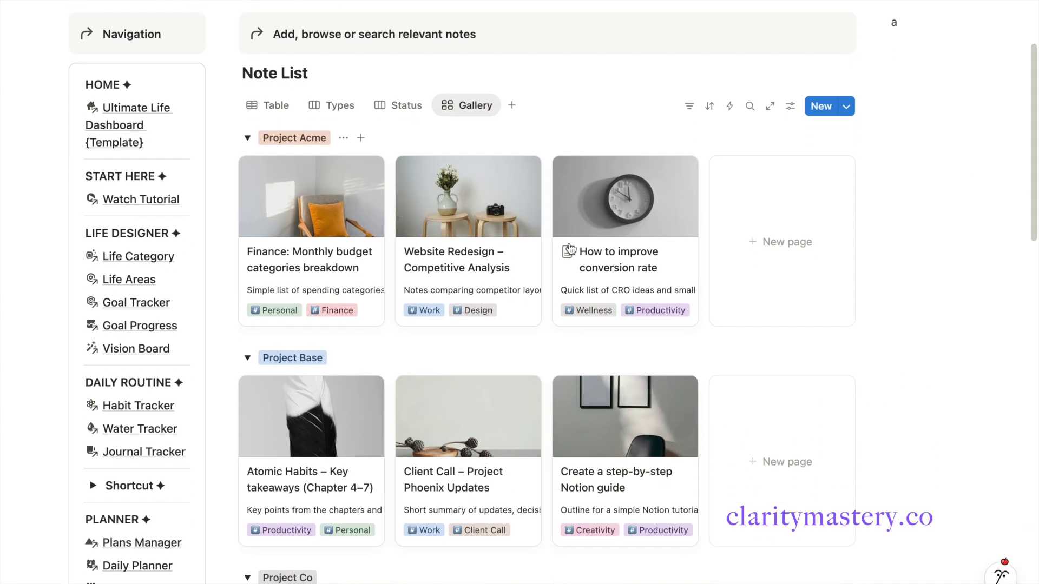
pyautogui.scroll(-1, 595, 240)
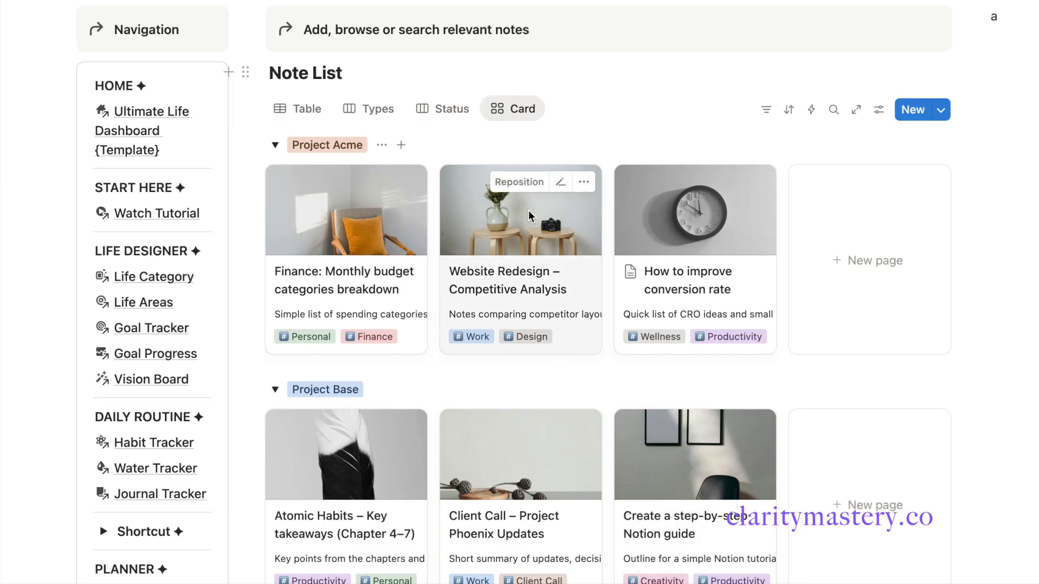
pyautogui.click(449, 113)
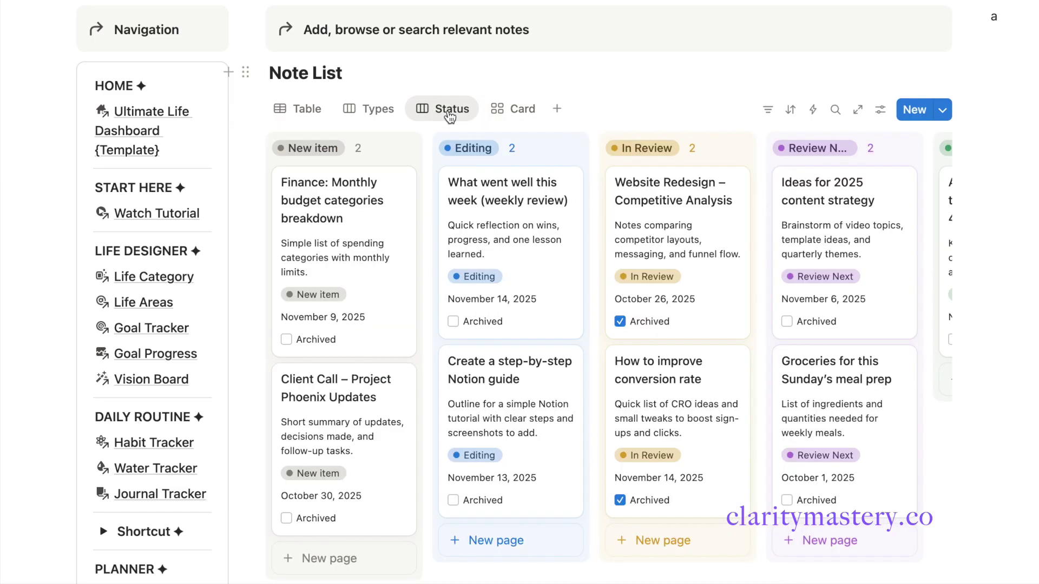
pyautogui.click(399, 110)
pyautogui.click(304, 108)
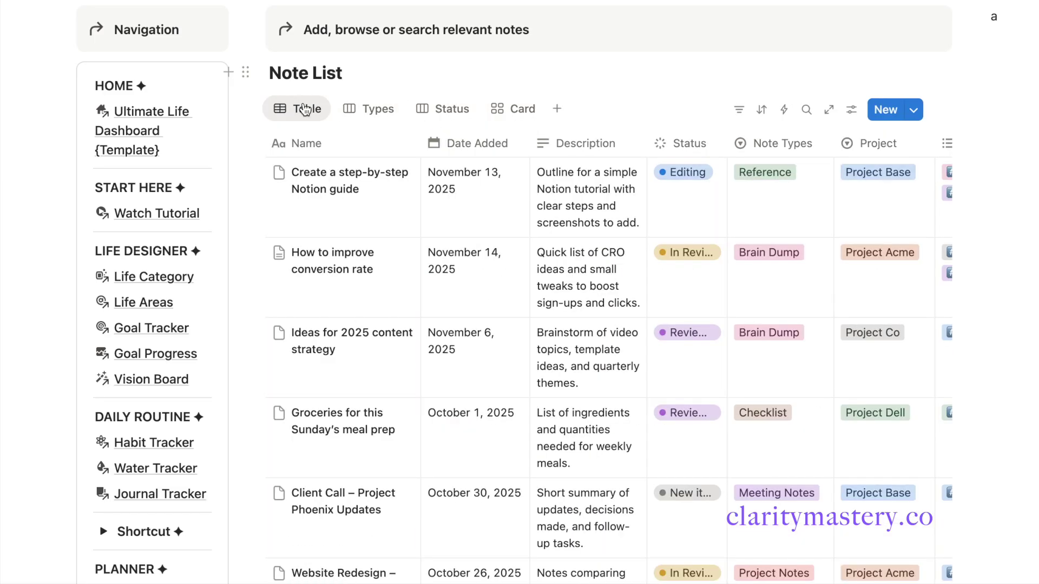
pyautogui.scroll(-4, 435, 297)
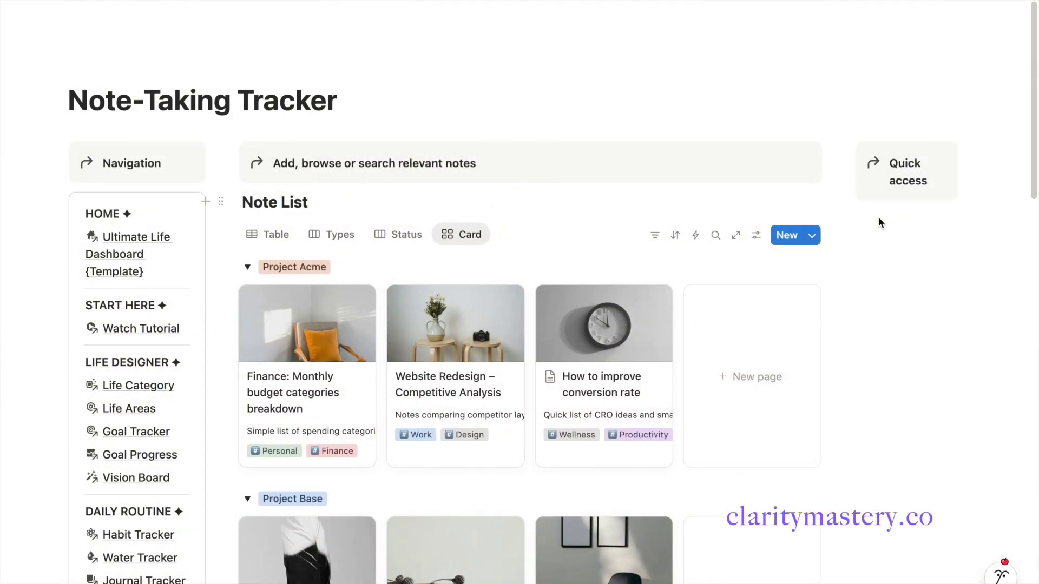
# - Insert a button block under Quick access with a plus-circle icon
pyautogui.click(878, 222)
pyautogui.write('/')
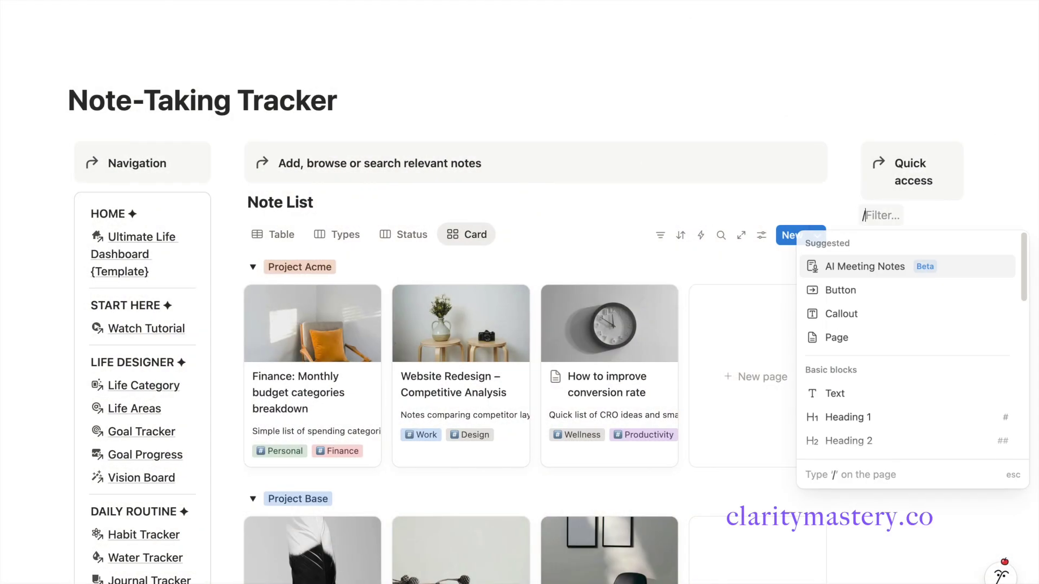
pyautogui.write('but')
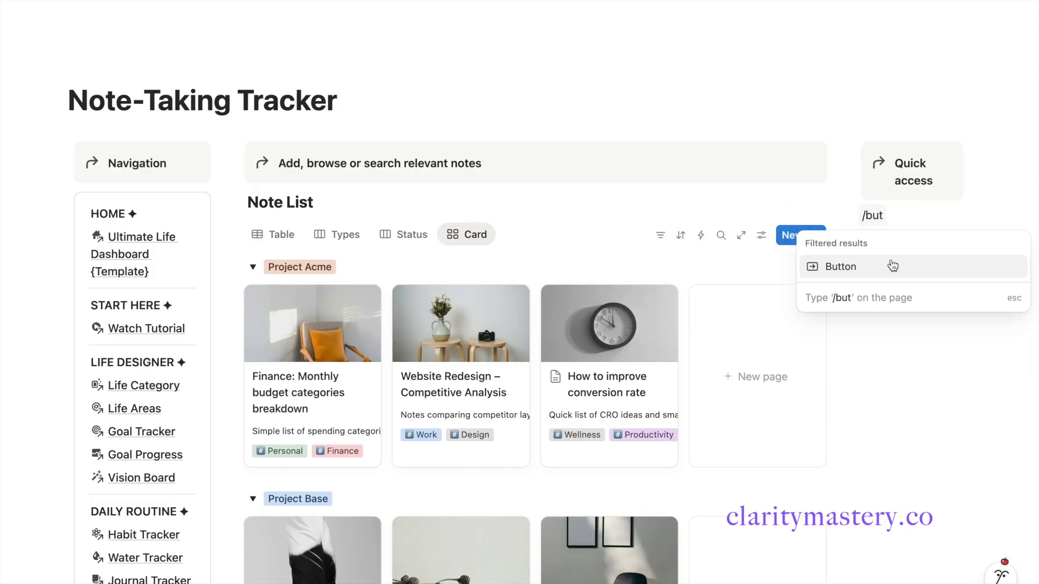
pyautogui.click(893, 264)
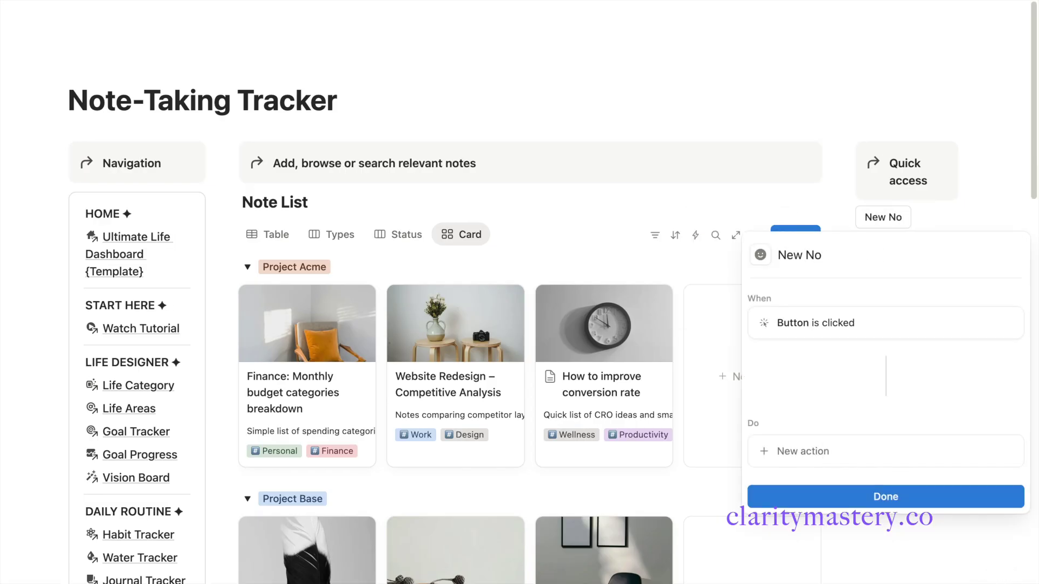
pyautogui.click(767, 258)
pyautogui.click(636, 374)
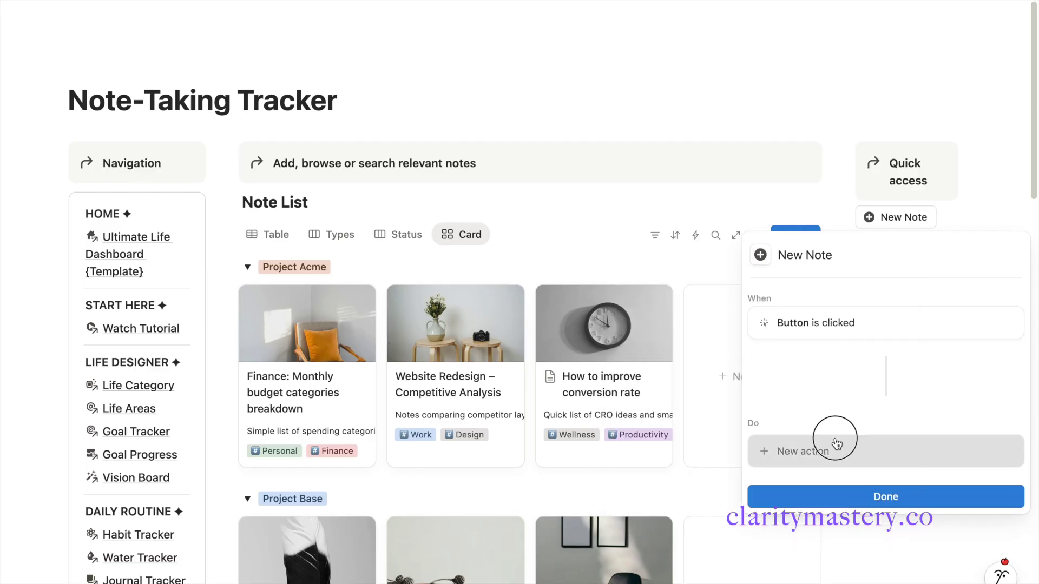
# - Make the button add a Note List page with Date Added set to the trigger date
pyautogui.click(837, 438)
pyautogui.click(827, 226)
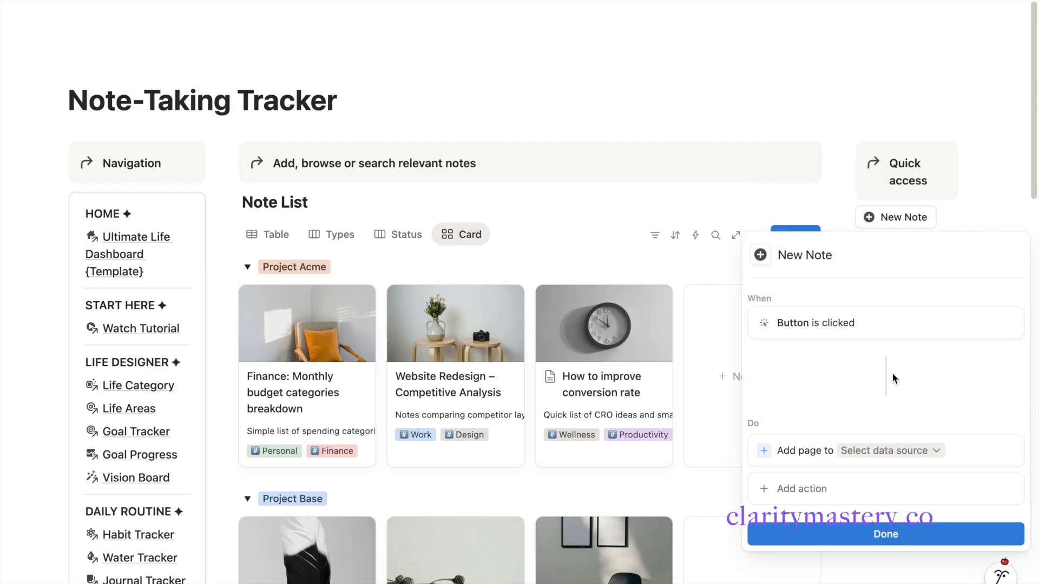
pyautogui.click(916, 457)
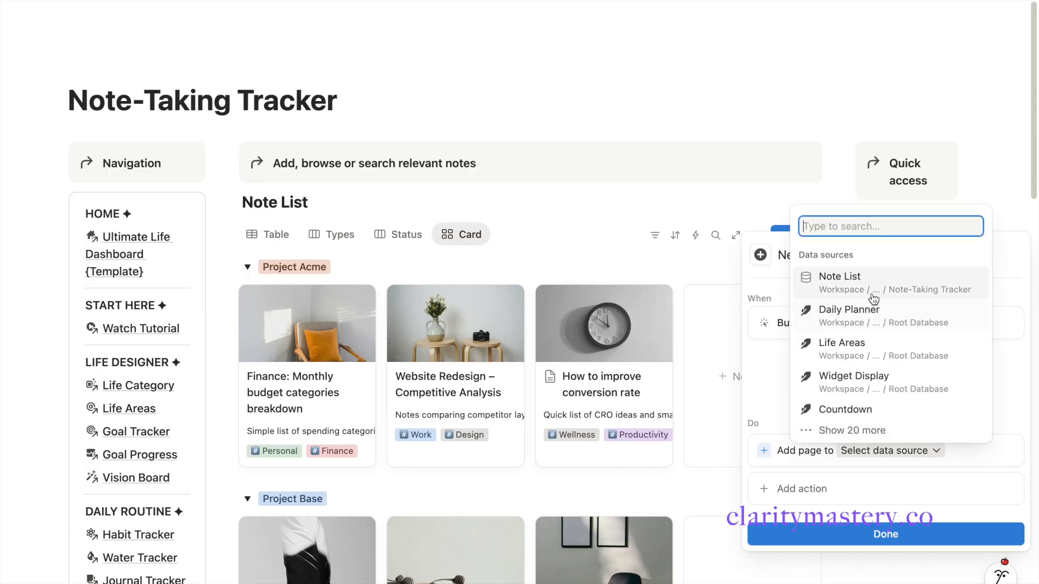
pyautogui.click(872, 287)
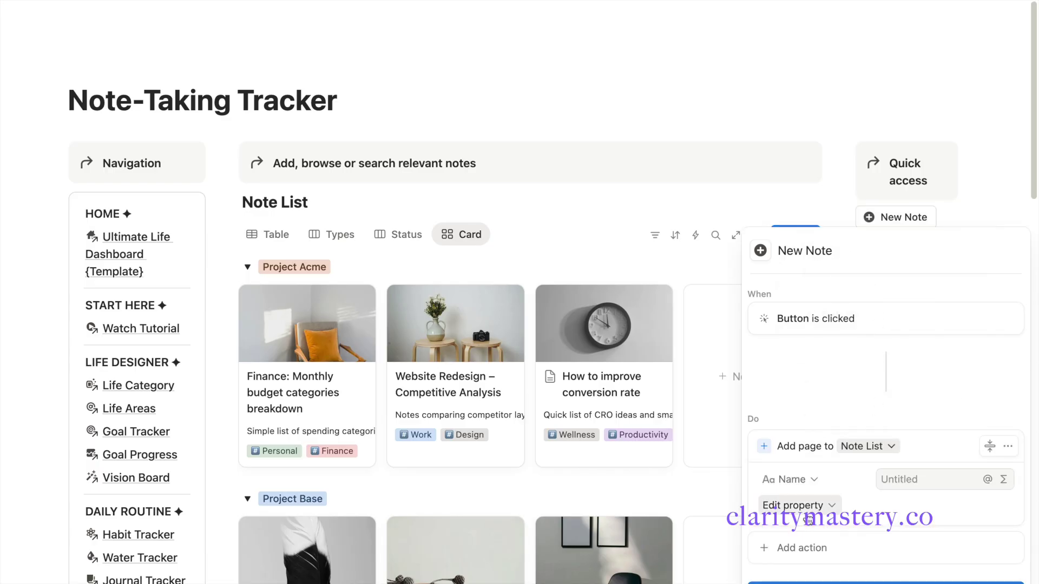
pyautogui.click(808, 518)
pyautogui.click(804, 378)
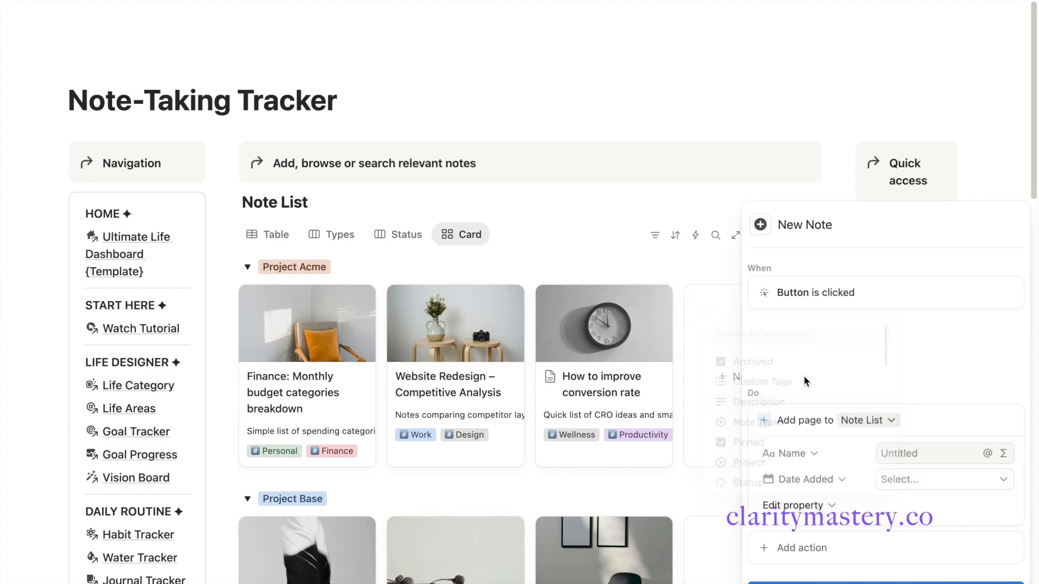
pyautogui.click(901, 480)
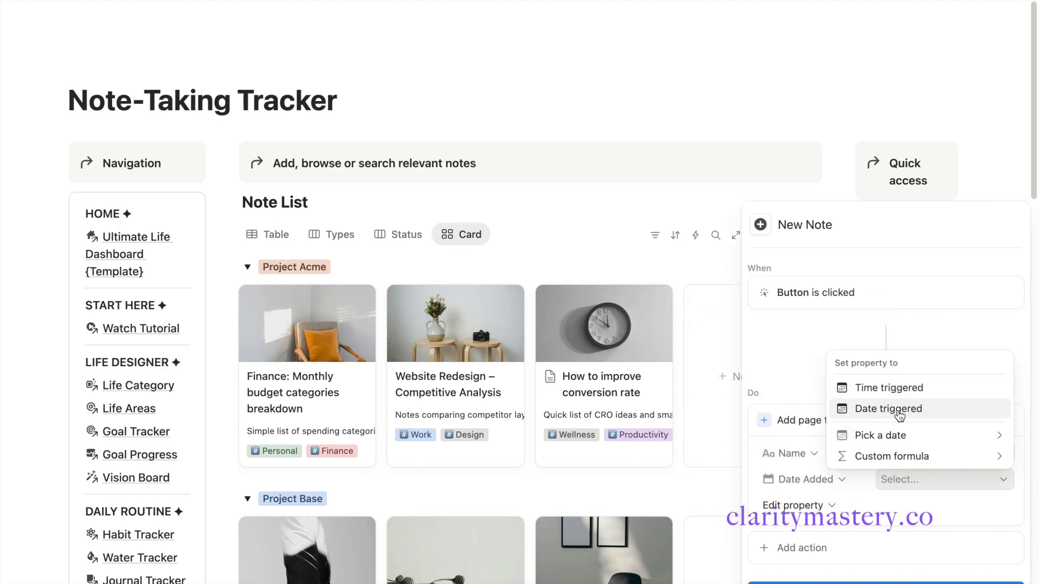
pyautogui.click(898, 414)
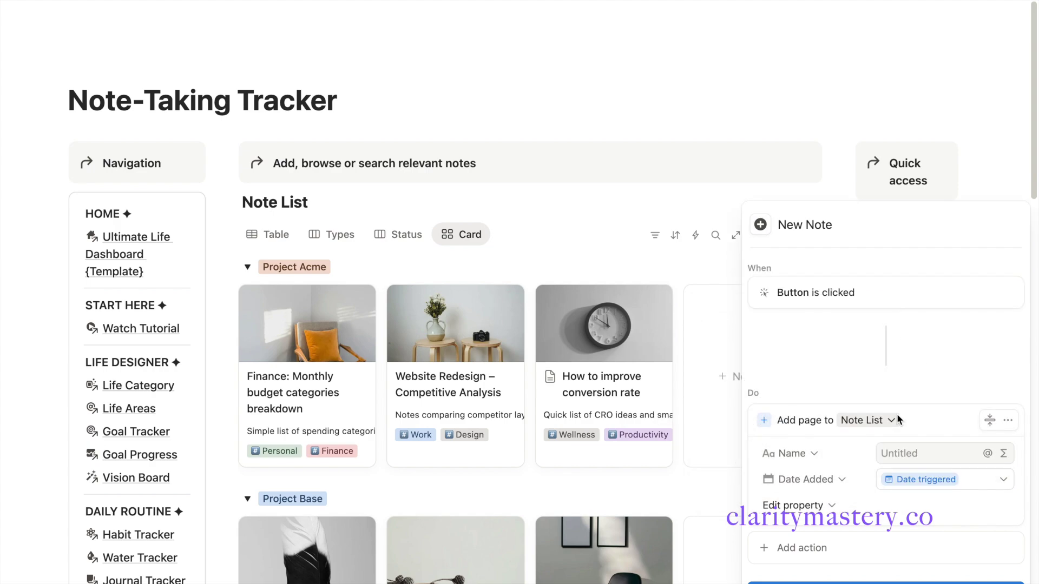
# - Add a second action opening the added page in center peek, and finish the button
pyautogui.click(796, 548)
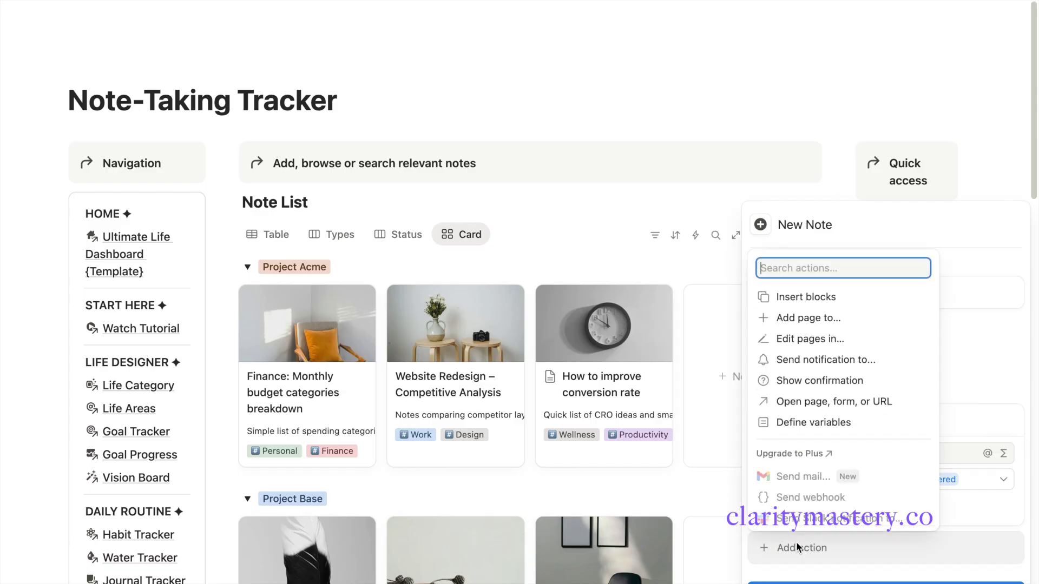
pyautogui.click(832, 405)
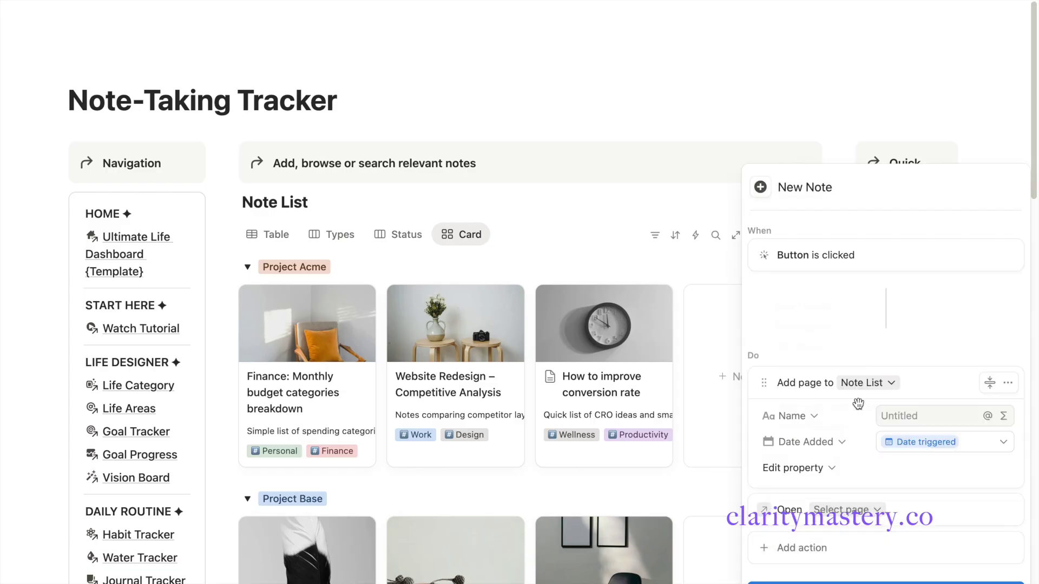
pyautogui.click(882, 515)
pyautogui.click(787, 335)
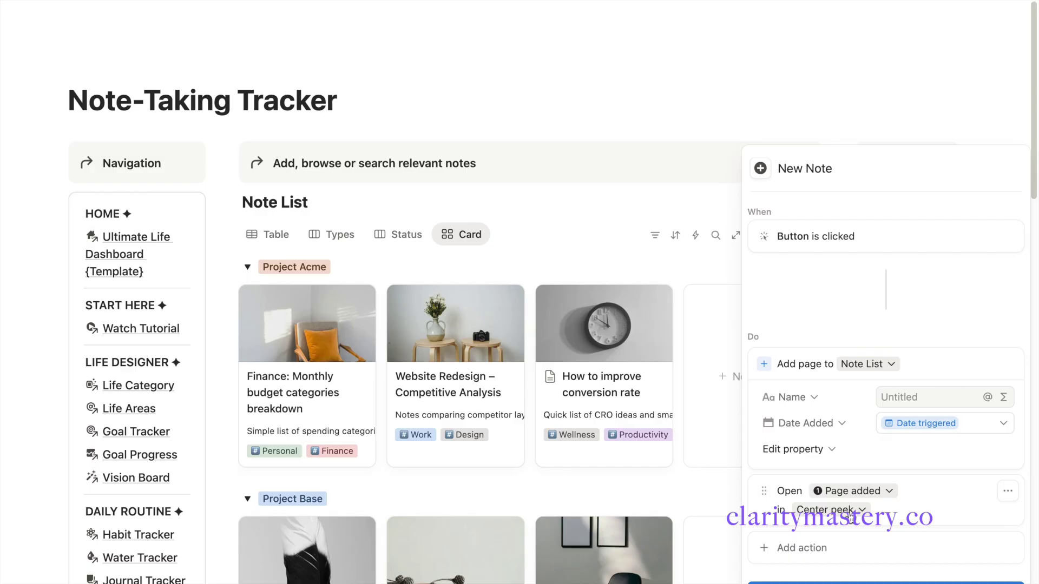
pyautogui.scroll(-1, 850, 517)
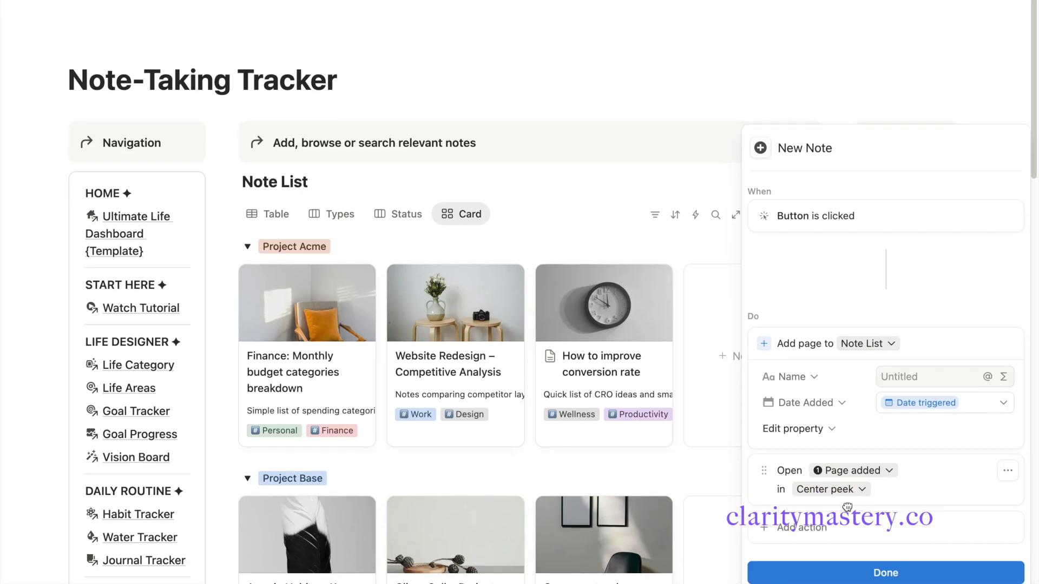
pyautogui.click(846, 574)
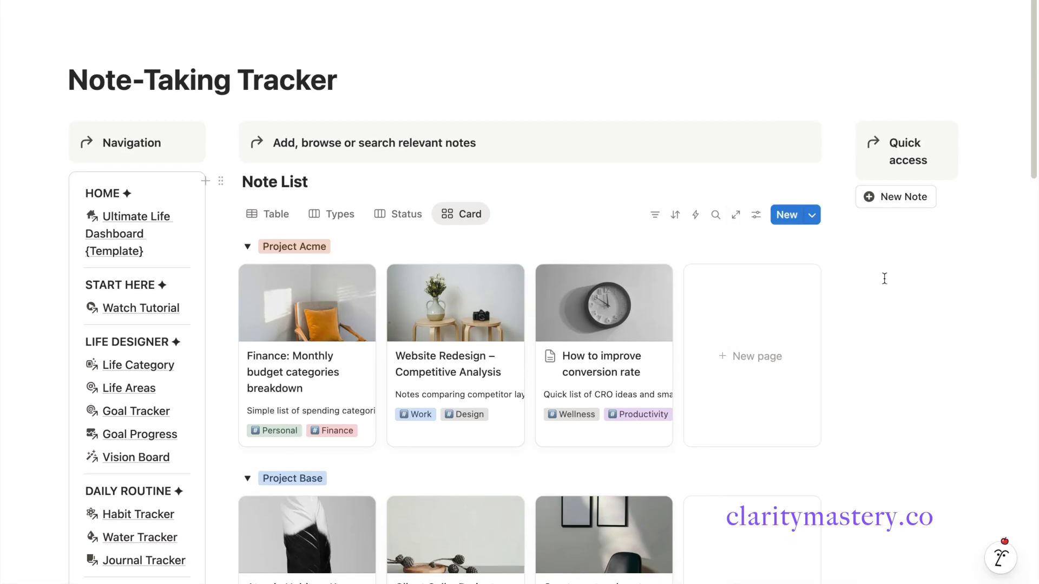
# - Duplicate the Quick access heading below New Note and rename it 'New items'
pyautogui.moveTo(841, 253); pyautogui.dragTo(789, 247)
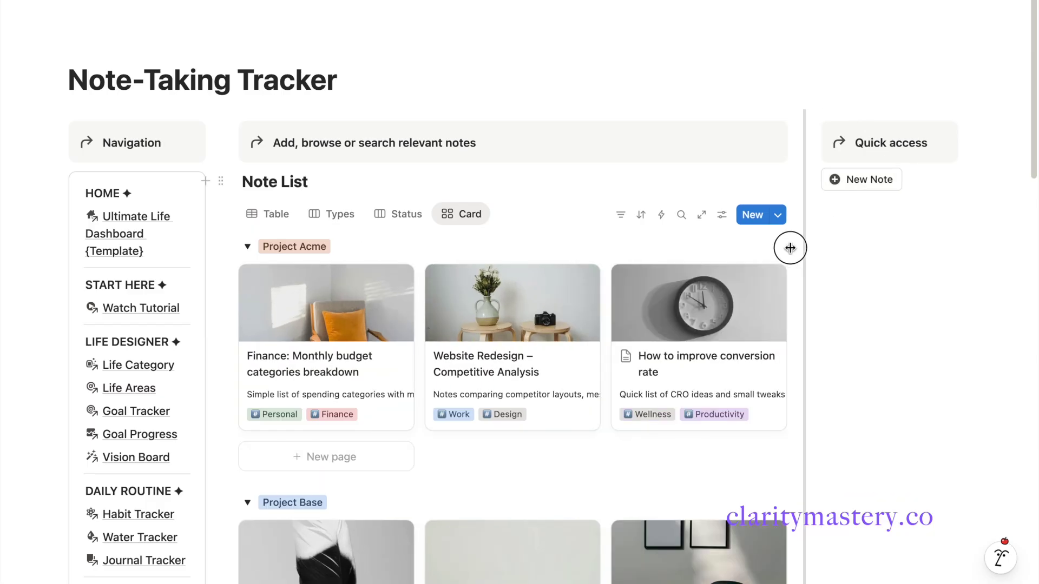
pyautogui.click(810, 136)
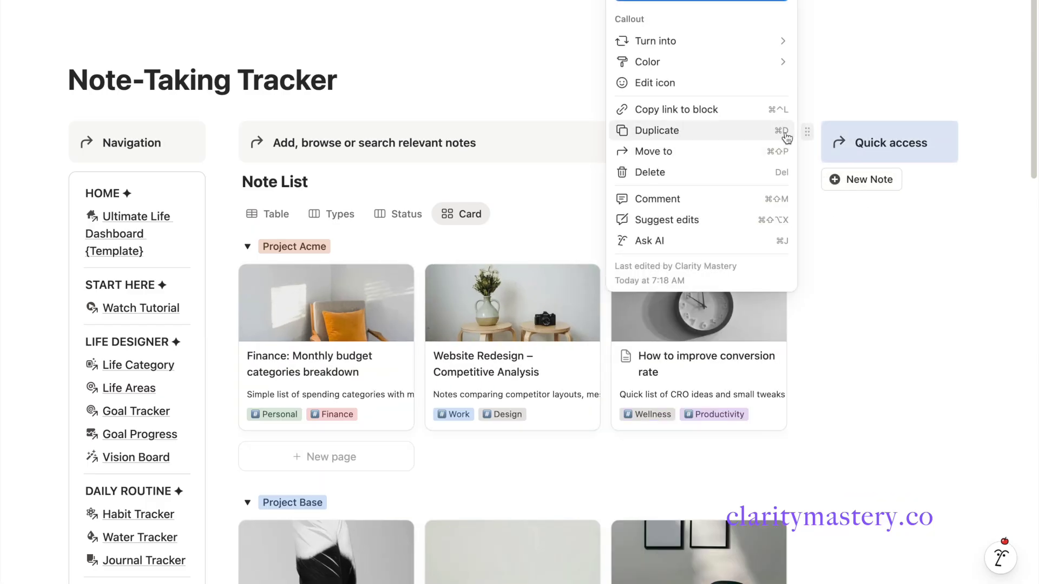
pyautogui.click(786, 131)
pyautogui.moveTo(811, 177); pyautogui.dragTo(811, 227)
pyautogui.tripleClick(890, 218)
pyautogui.write('New items')
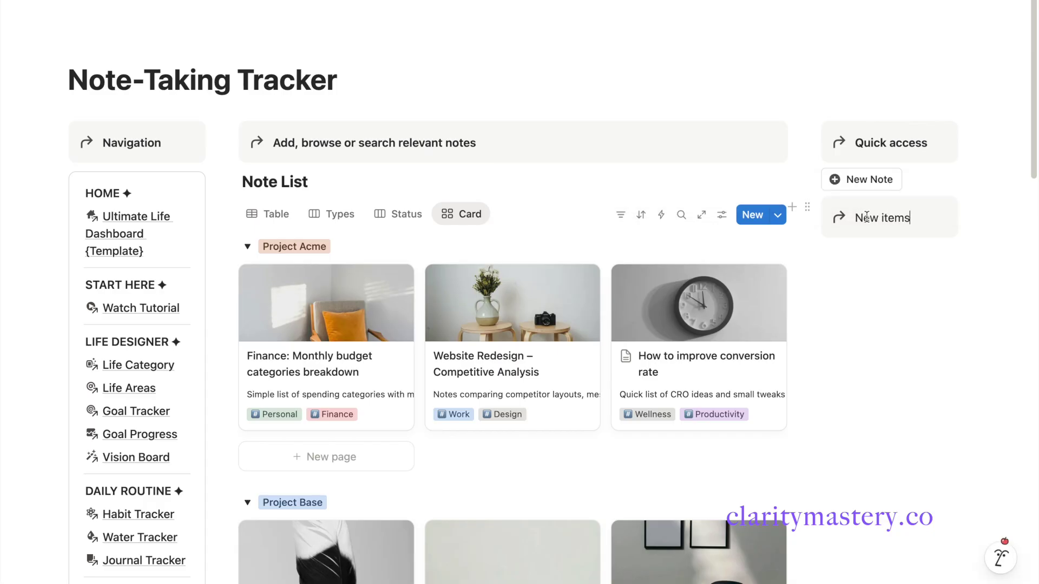
pyautogui.tripleClick(866, 217)
# - Paste a link to the Note List Table view below New items as a linked database
pyautogui.click(265, 214)
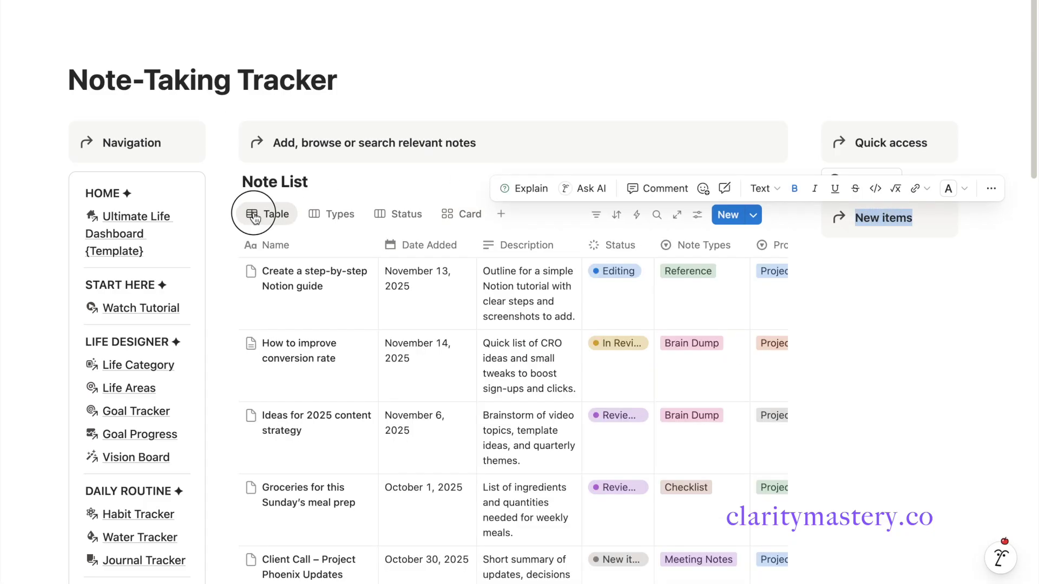
pyautogui.click(265, 214)
pyautogui.click(304, 310)
pyautogui.click(865, 252)
pyautogui.hotkey('ctrl', 'v')
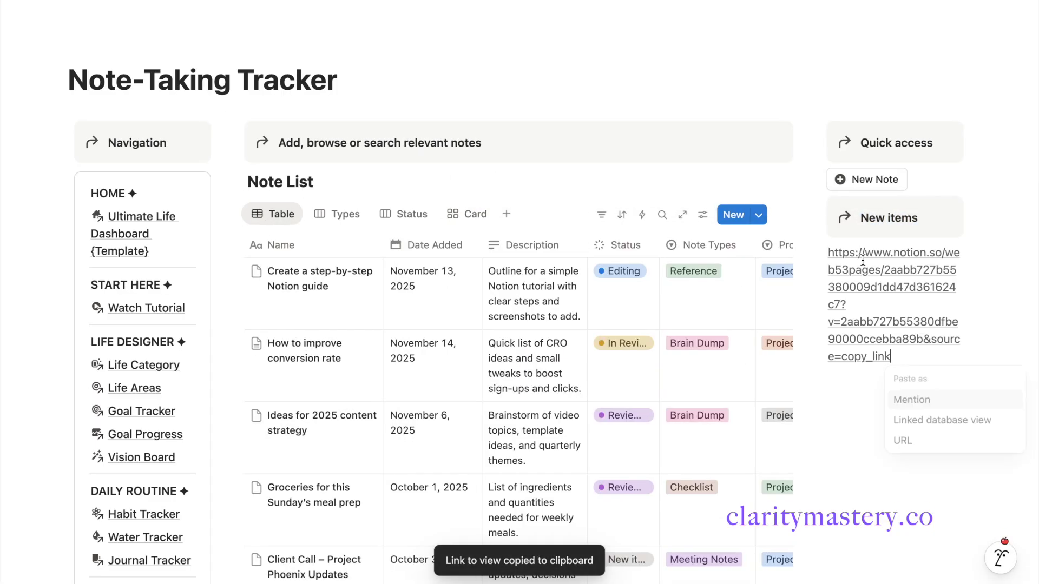
pyautogui.click(943, 421)
# - Turn the linked view into a gallery with small cards previewing cover images
pyautogui.click(893, 357)
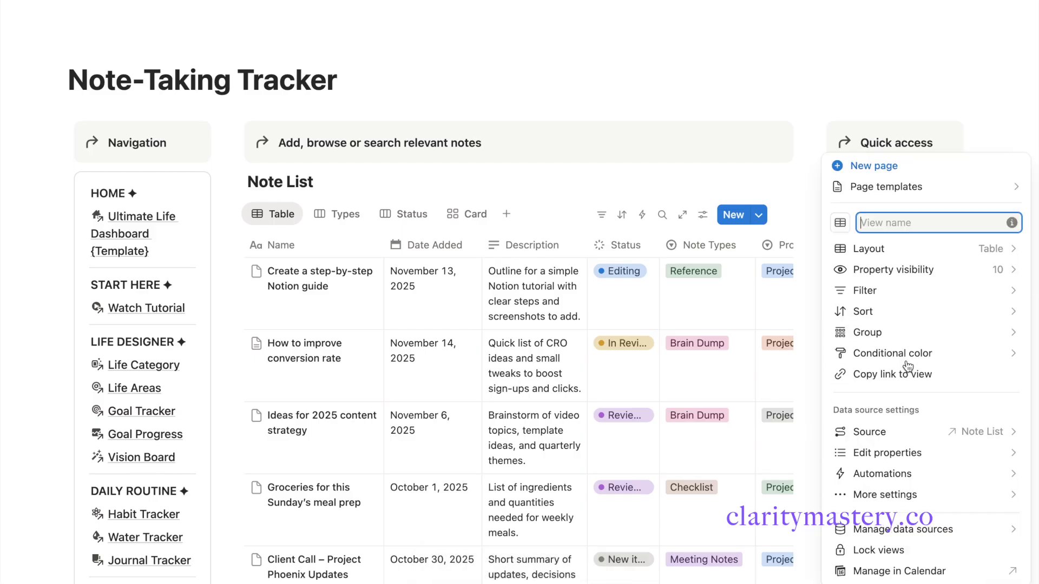
pyautogui.click(894, 250)
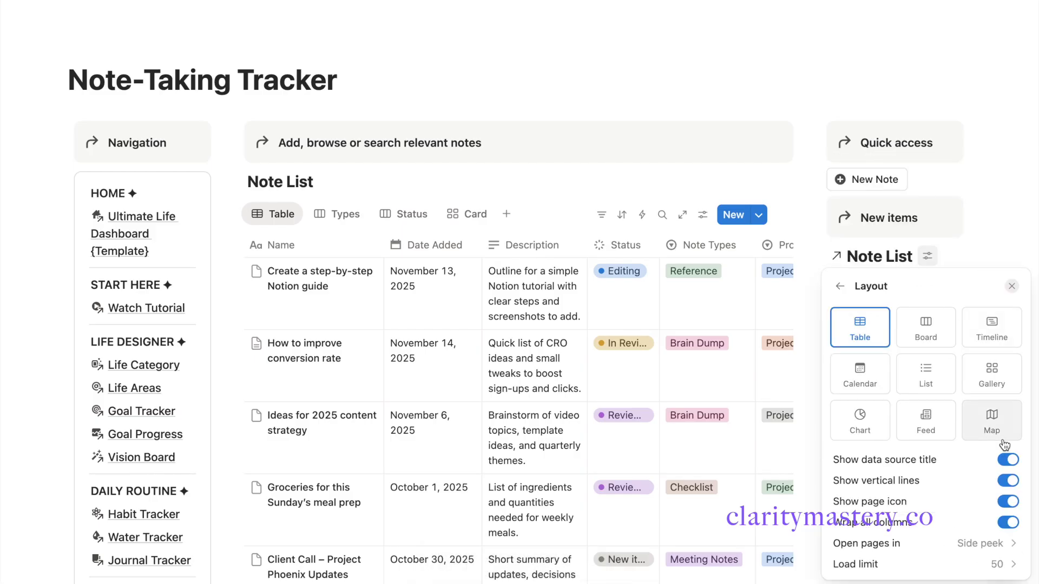
pyautogui.click(992, 374)
pyautogui.click(989, 445)
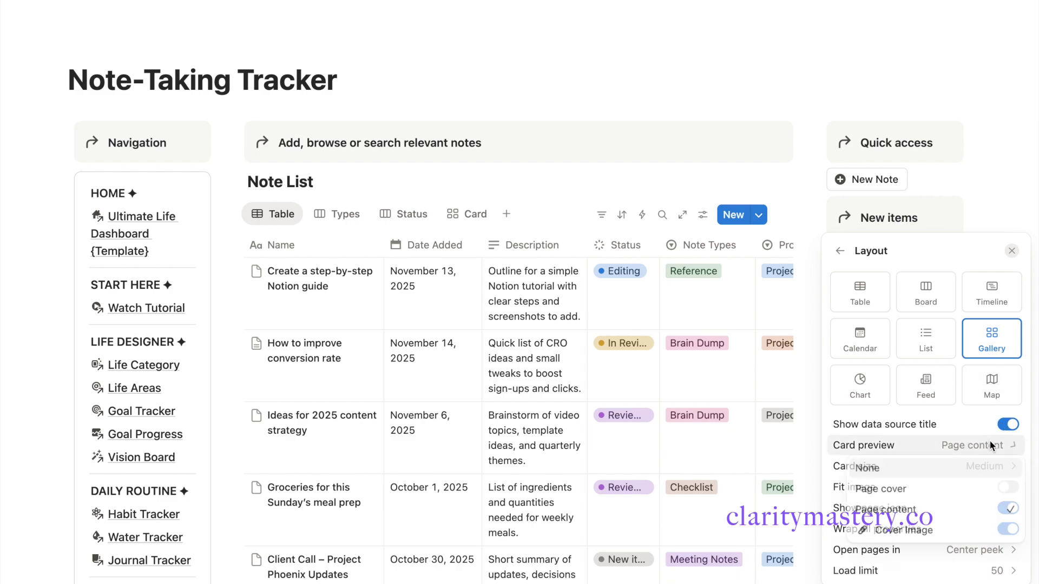
pyautogui.click(903, 532)
pyautogui.click(925, 466)
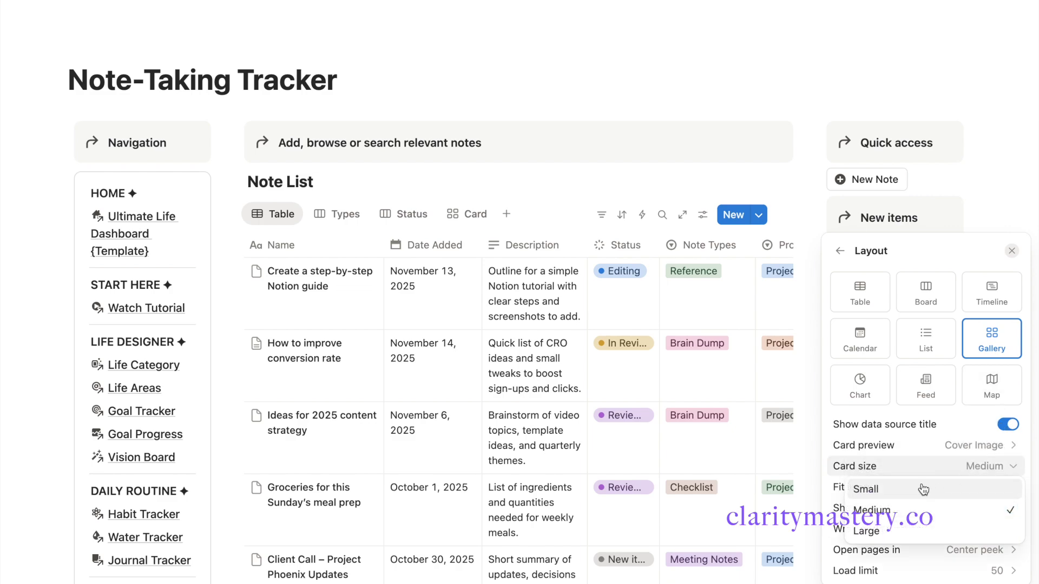
pyautogui.click(923, 490)
# - Show Status and Date Added on the gallery cards
pyautogui.click(842, 251)
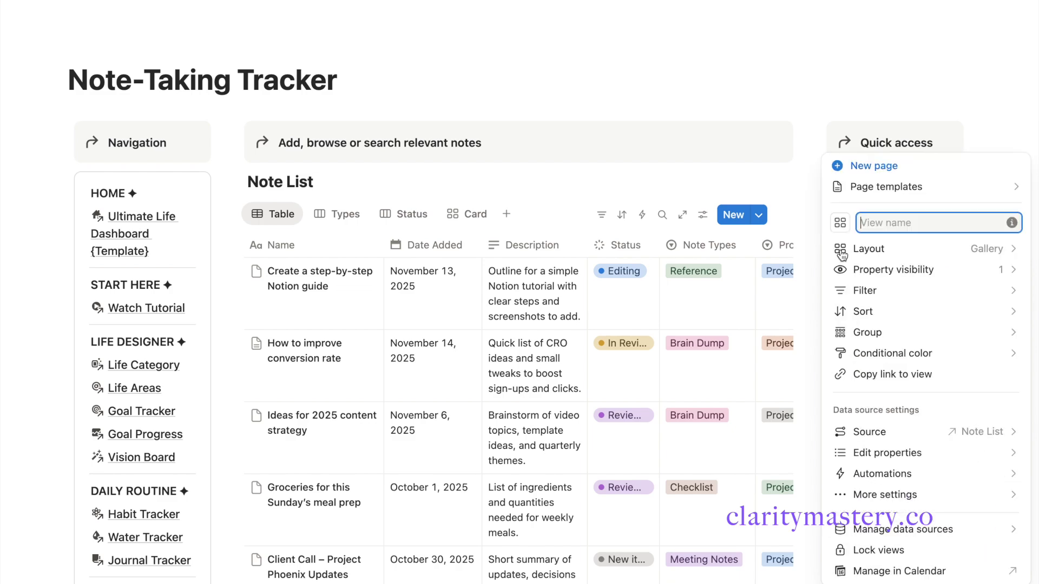
pyautogui.click(887, 274)
pyautogui.click(1009, 570)
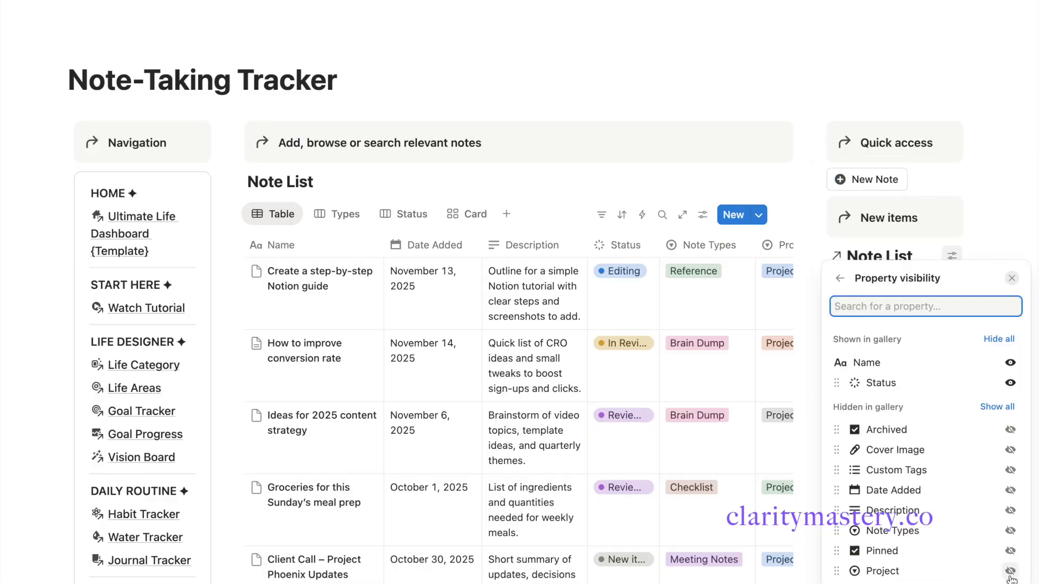
pyautogui.click(1010, 491)
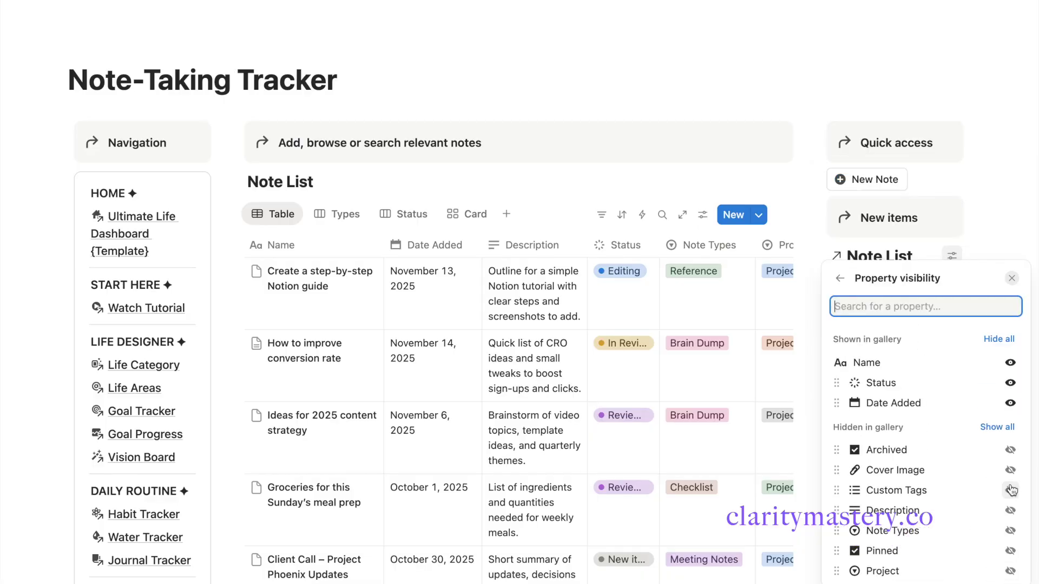
pyautogui.click(842, 277)
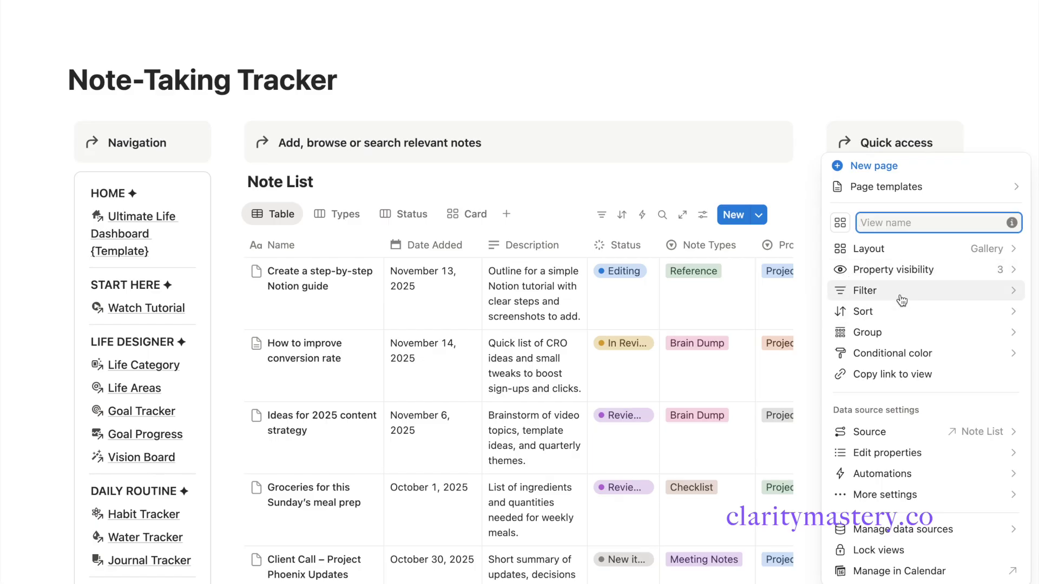
# - Filter the gallery to notes whose Status is To-do
pyautogui.click(871, 290)
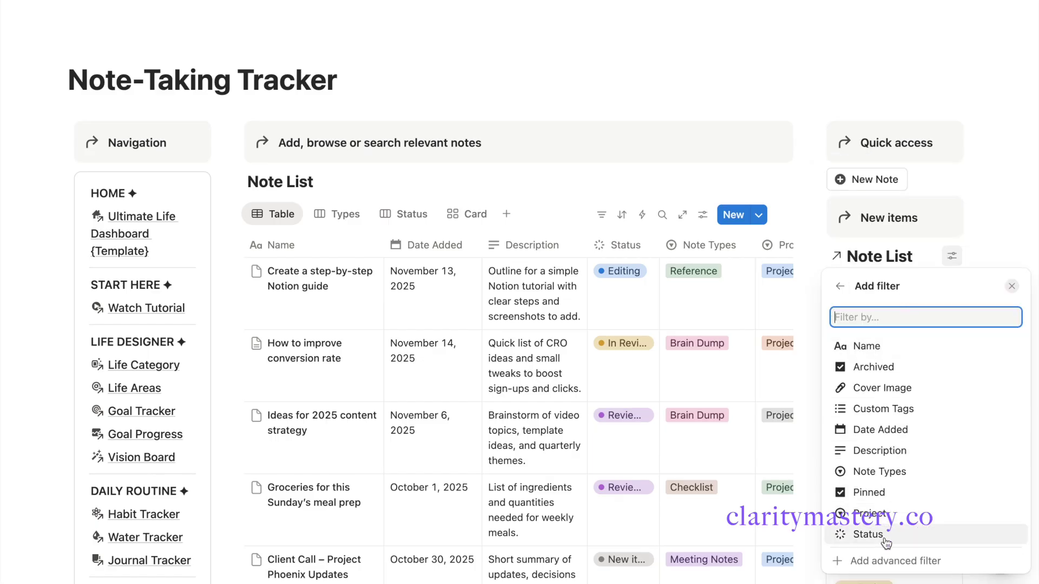
pyautogui.click(883, 538)
pyautogui.click(895, 316)
pyautogui.click(906, 358)
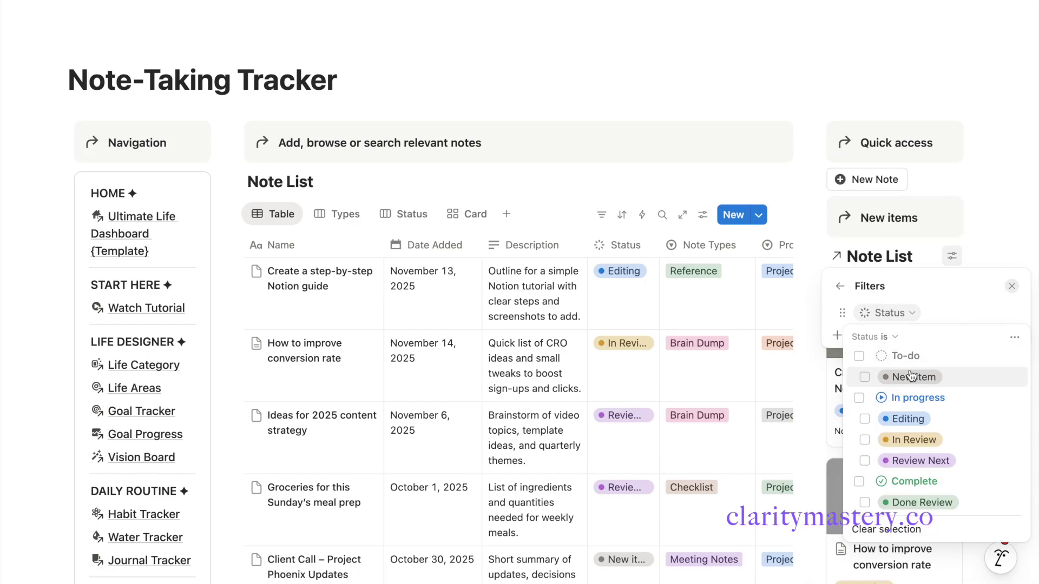
pyautogui.click(899, 226)
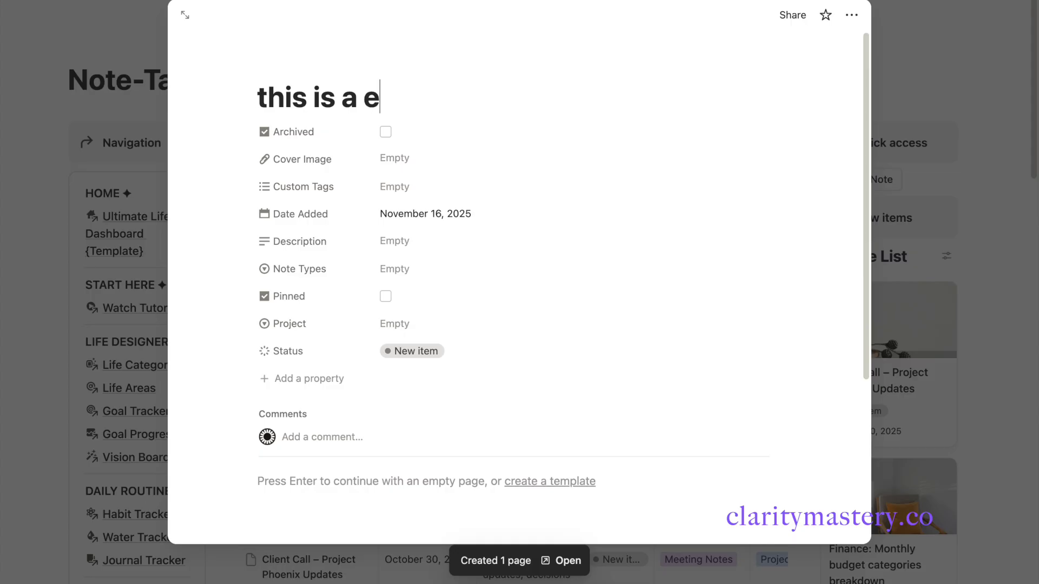
# - Title the note 'this is a new note', tag it Creativity and Wellness, and set type Checklist
pyautogui.press('BackSpace')
pyautogui.write('new note')
pyautogui.click(487, 188)
pyautogui.click(489, 238)
pyautogui.click(494, 258)
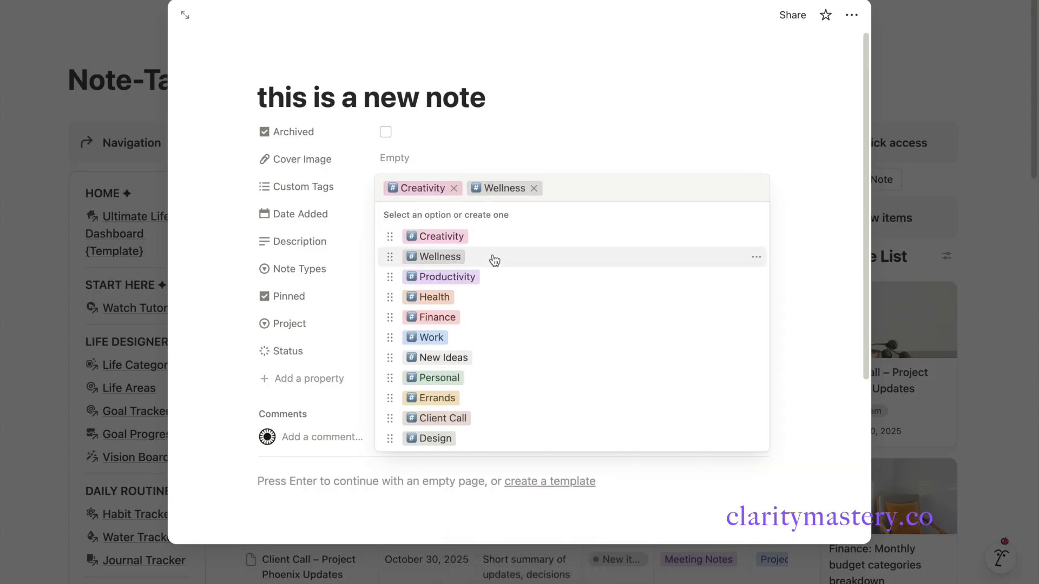
pyautogui.press('Escape')
pyautogui.click(425, 269)
pyautogui.click(470, 318)
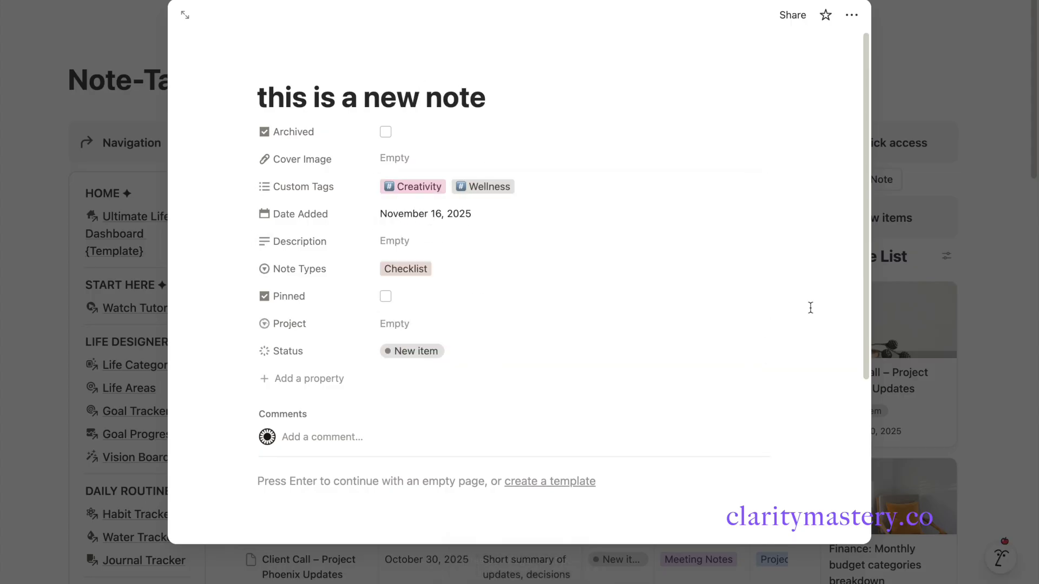
pyautogui.click(947, 319)
pyautogui.scroll(-5, 946, 325)
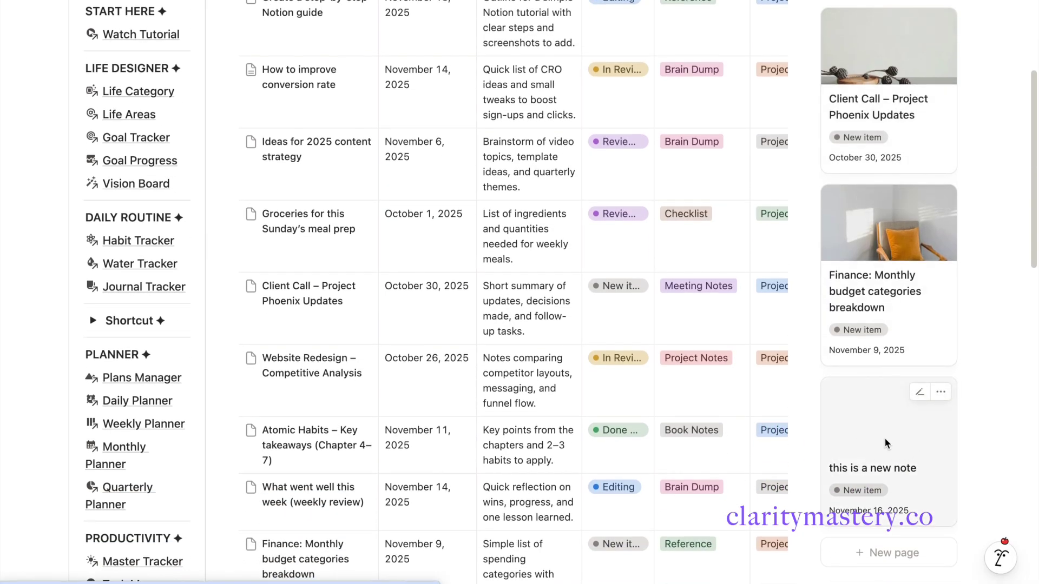
# - Duplicate the New items heading below the gallery and rename it 'Favorites'
pyautogui.scroll(6, 884, 437)
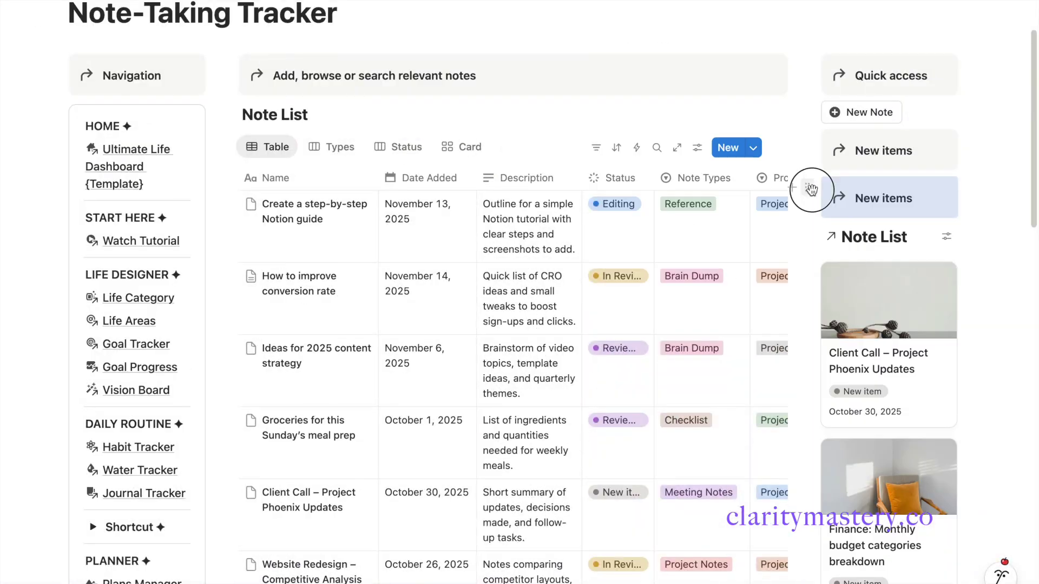
pyautogui.moveTo(808, 194); pyautogui.dragTo(881, 469)
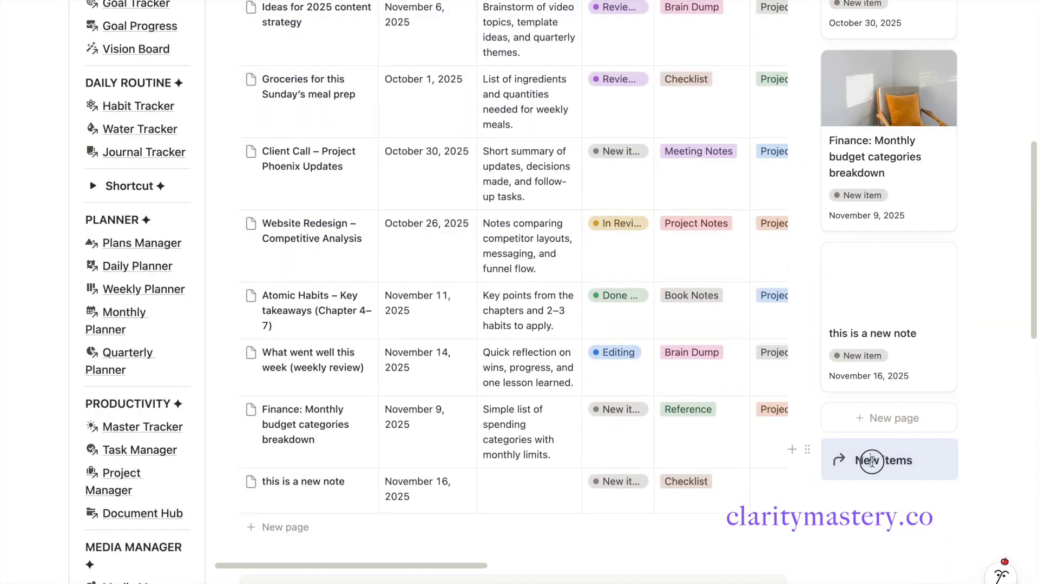
pyautogui.write('Favorites')
pyautogui.scroll(7, 873, 459)
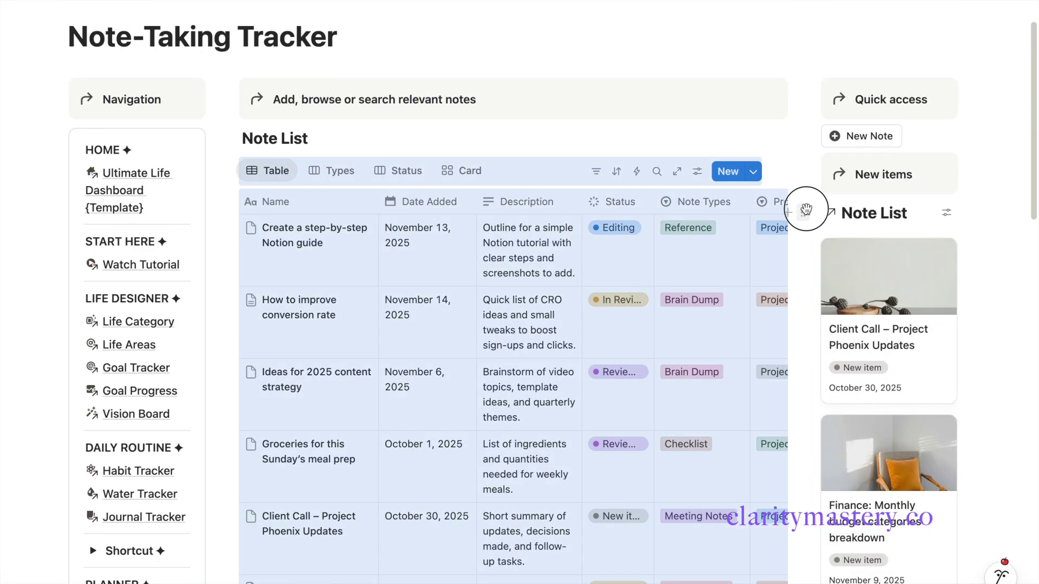
# - Paste the Note List view link under Favorites as a linked database gallery view
pyautogui.click(804, 212)
pyautogui.click(644, 276)
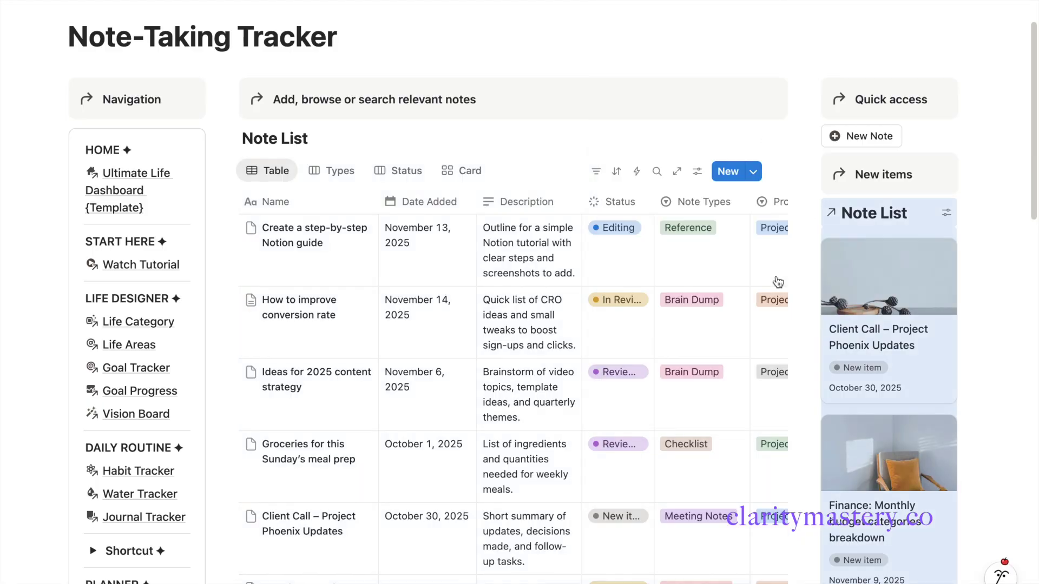
pyautogui.scroll(-10, 874, 308)
pyautogui.click(873, 308)
pyautogui.hotkey('ctrl', 'v')
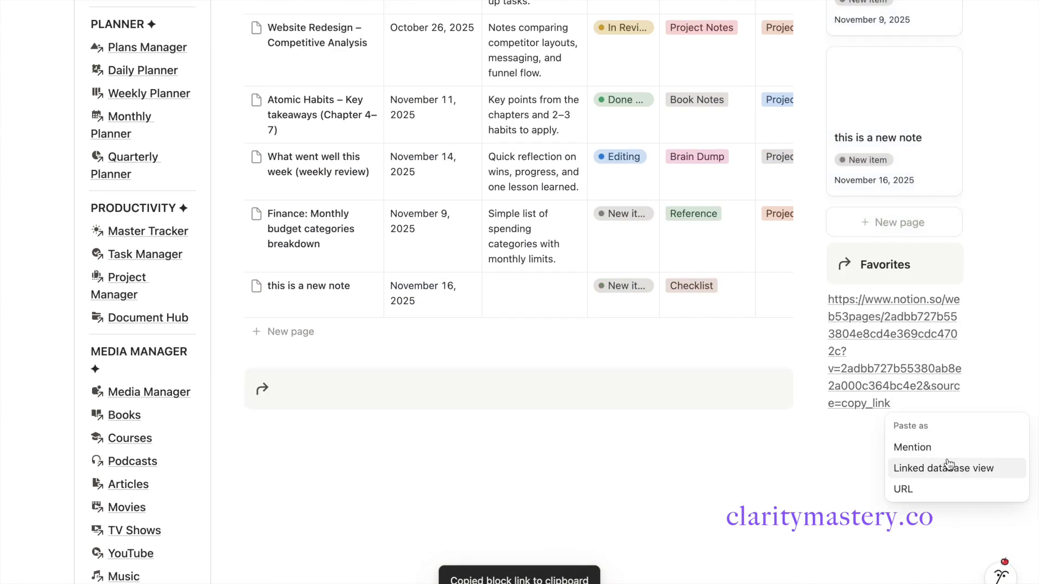
pyautogui.click(947, 466)
pyautogui.click(942, 359)
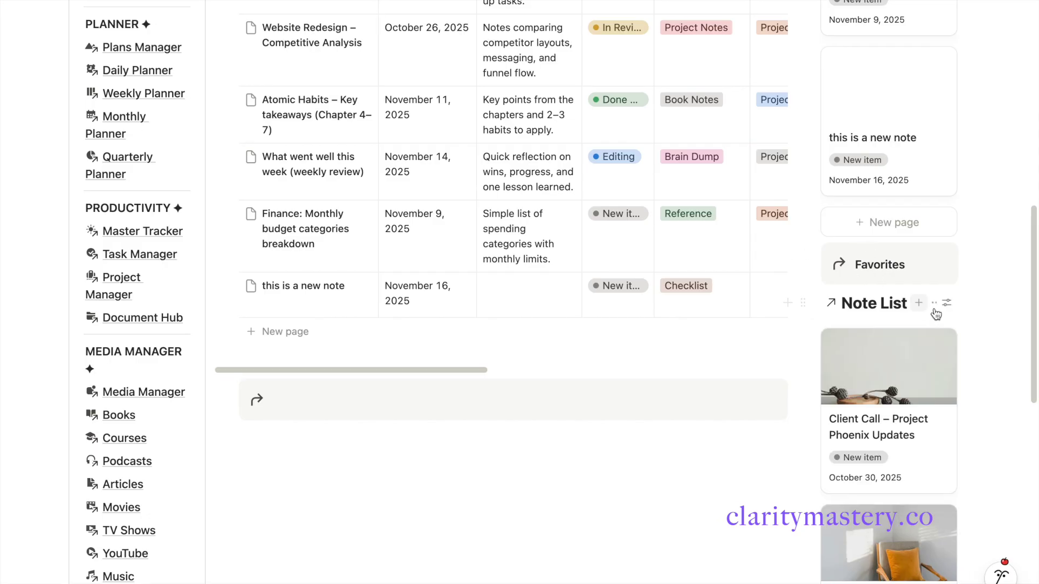
# - Replace the gallery's Status filter with a Pinned: Checked filter
pyautogui.click(943, 308)
pyautogui.click(944, 308)
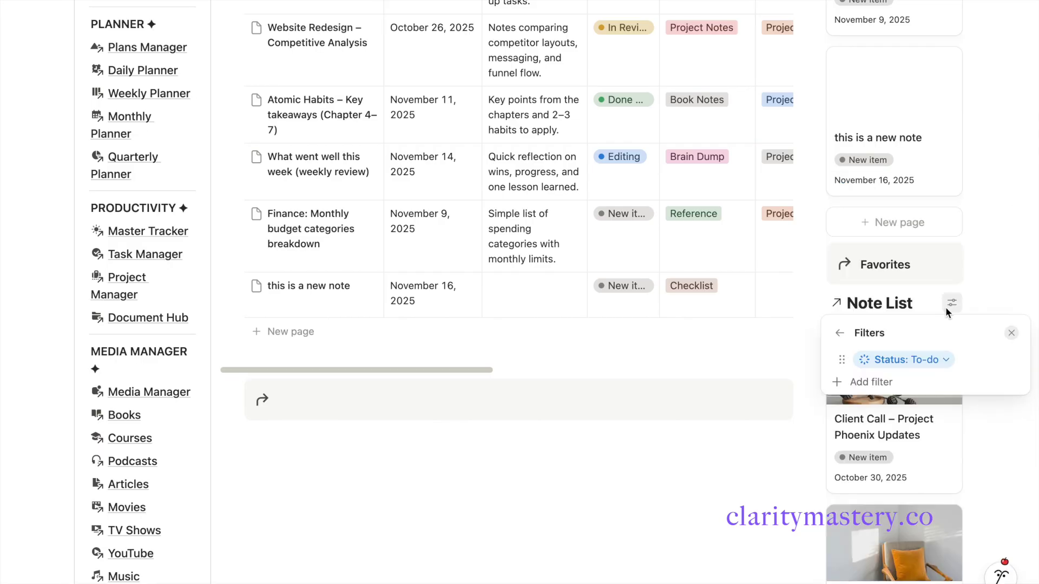
pyautogui.click(907, 359)
pyautogui.click(1014, 384)
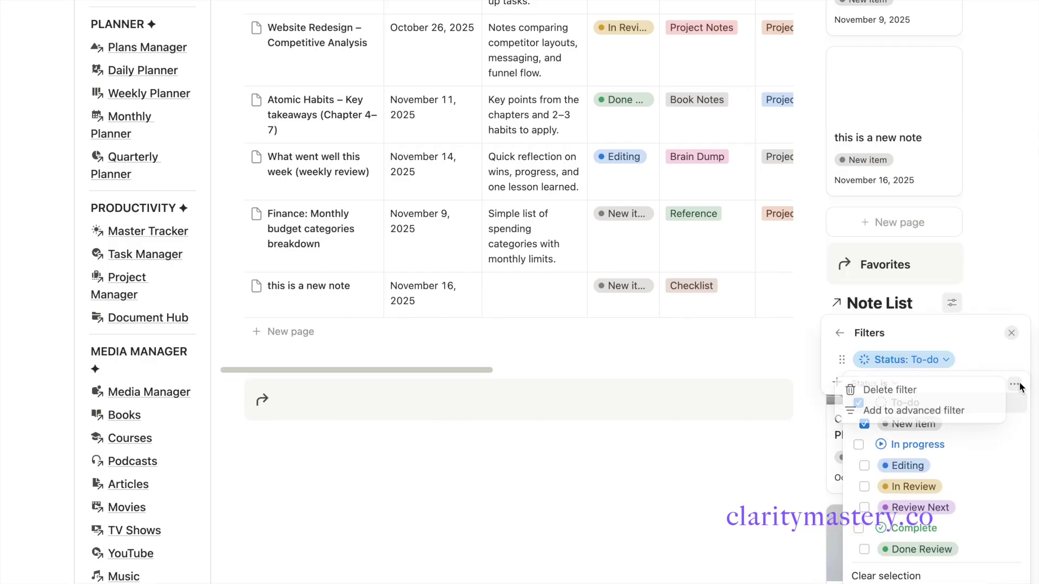
pyautogui.click(931, 388)
pyautogui.click(897, 359)
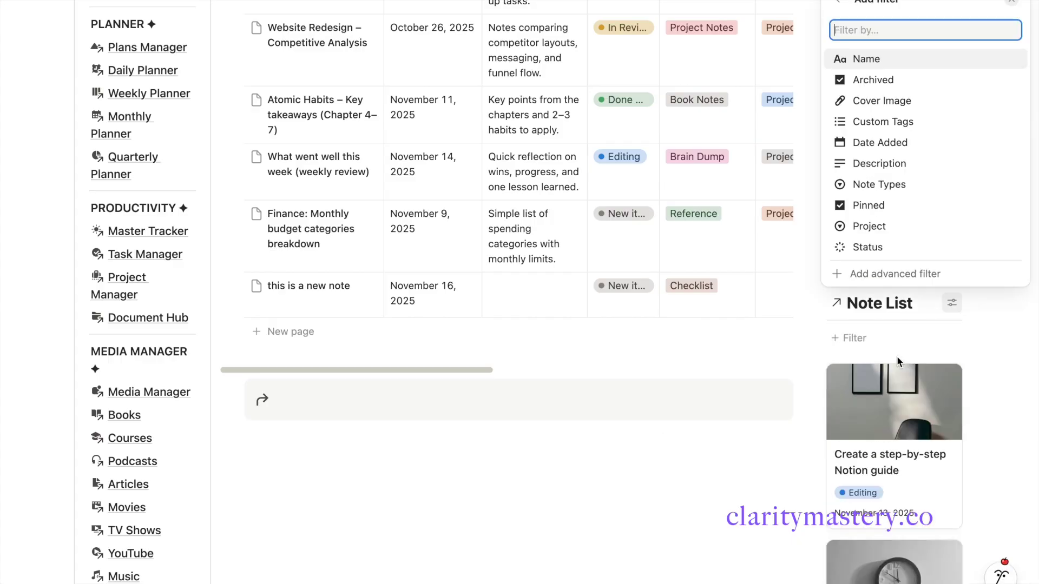
pyautogui.click(867, 209)
pyautogui.click(889, 258)
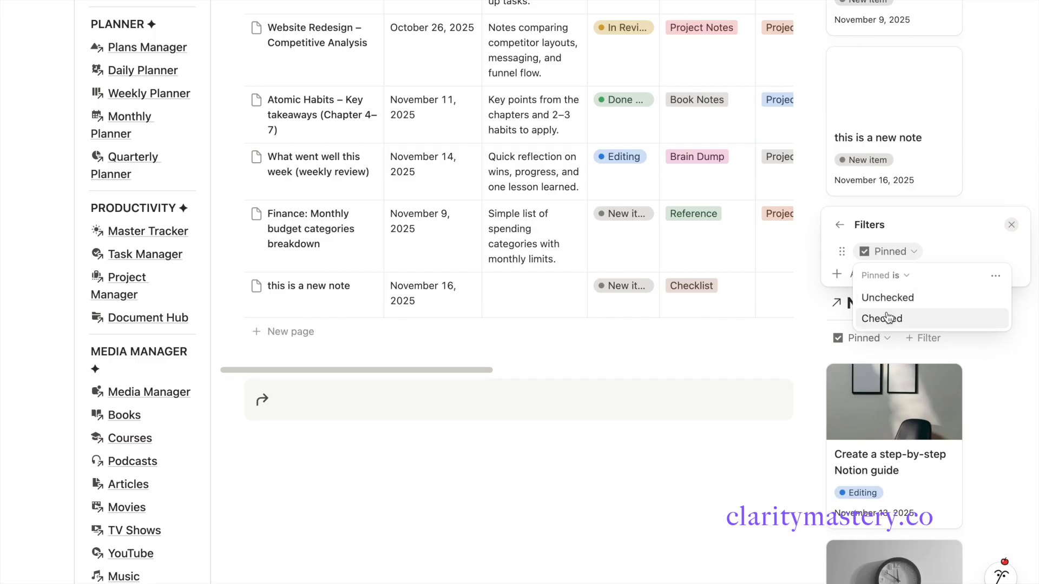
pyautogui.click(888, 317)
pyautogui.click(914, 304)
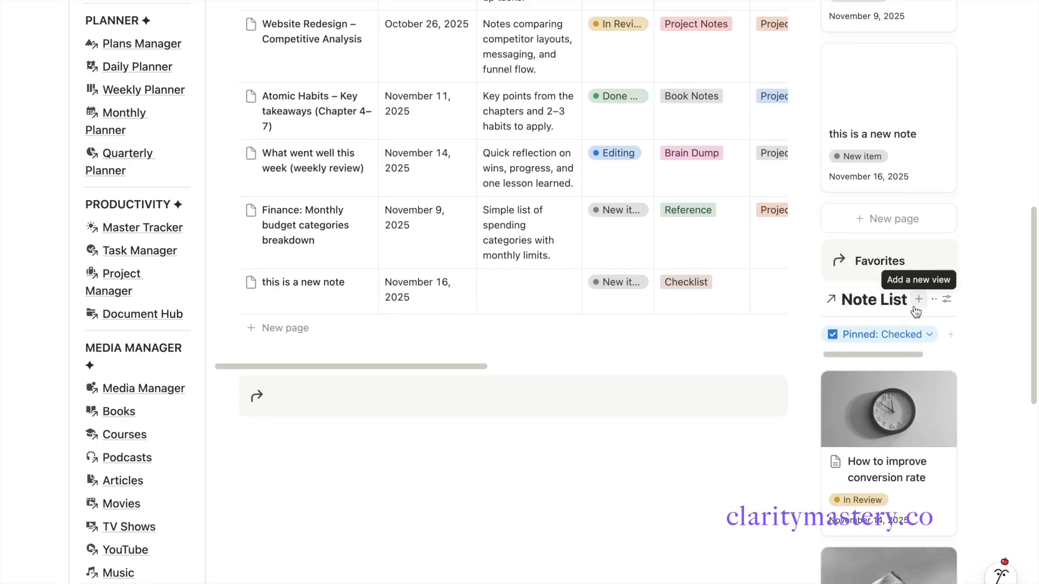
# - Show the Pinned property on the Favorites gallery cards
pyautogui.scroll(-3, 920, 271)
pyautogui.click(951, 216)
pyautogui.click(956, 295)
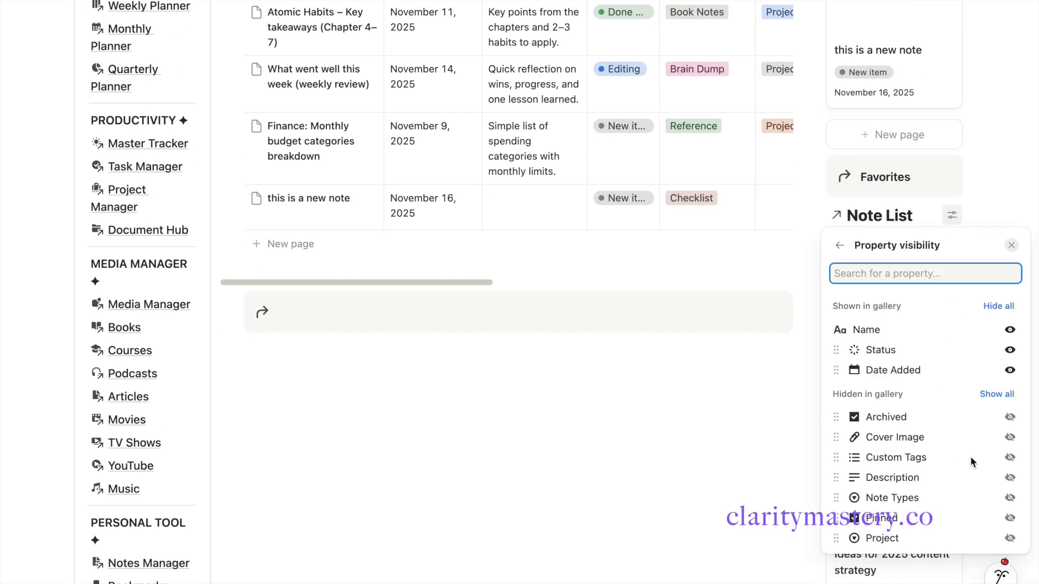
pyautogui.click(1009, 518)
pyautogui.press('Escape')
# - Unpin 'How to improve conversion rate' and pin 'Client Call'
pyautogui.scroll(-5, 897, 202)
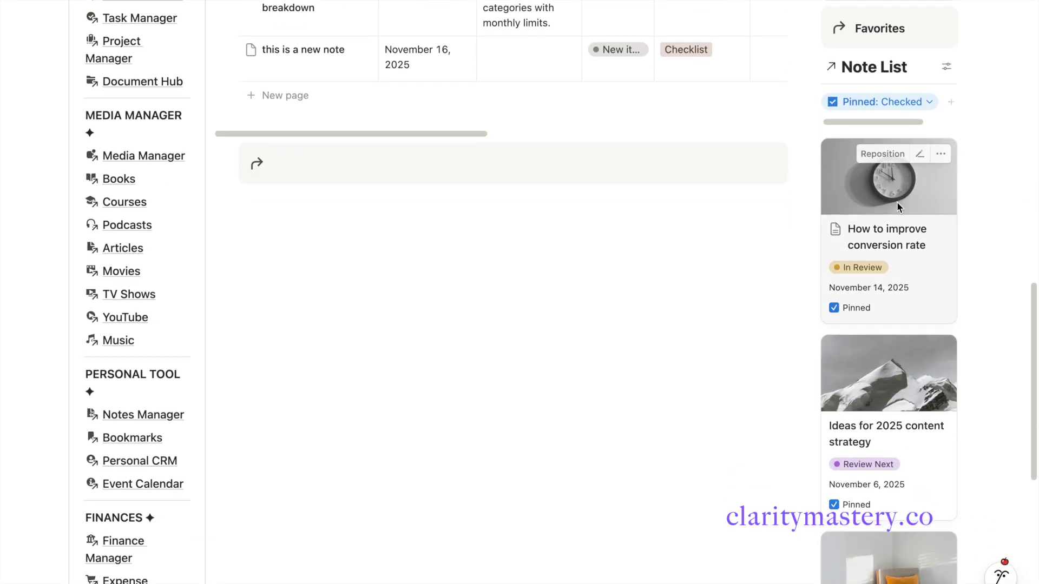
pyautogui.click(865, 255)
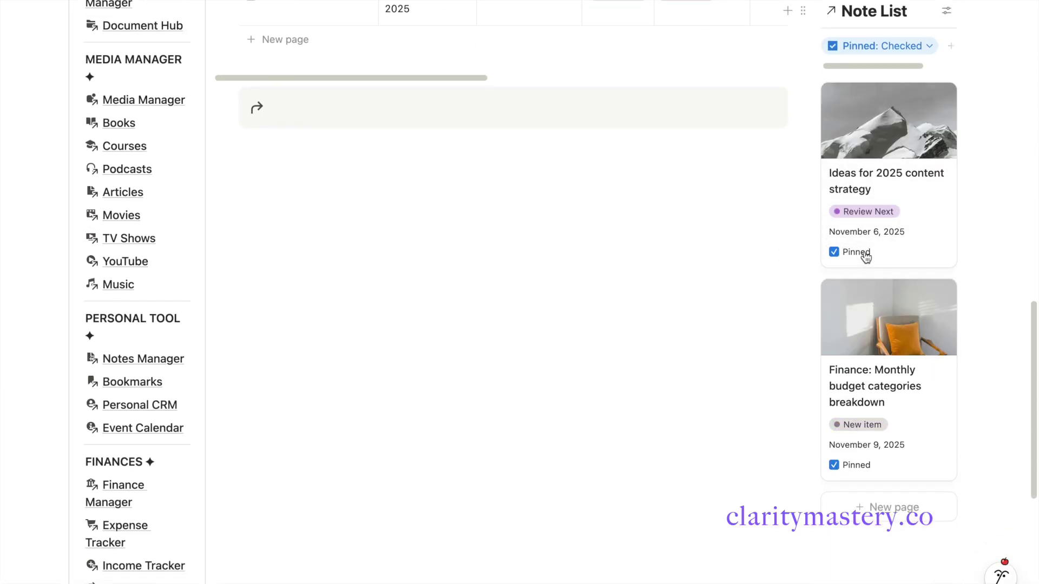
pyautogui.scroll(8, 865, 257)
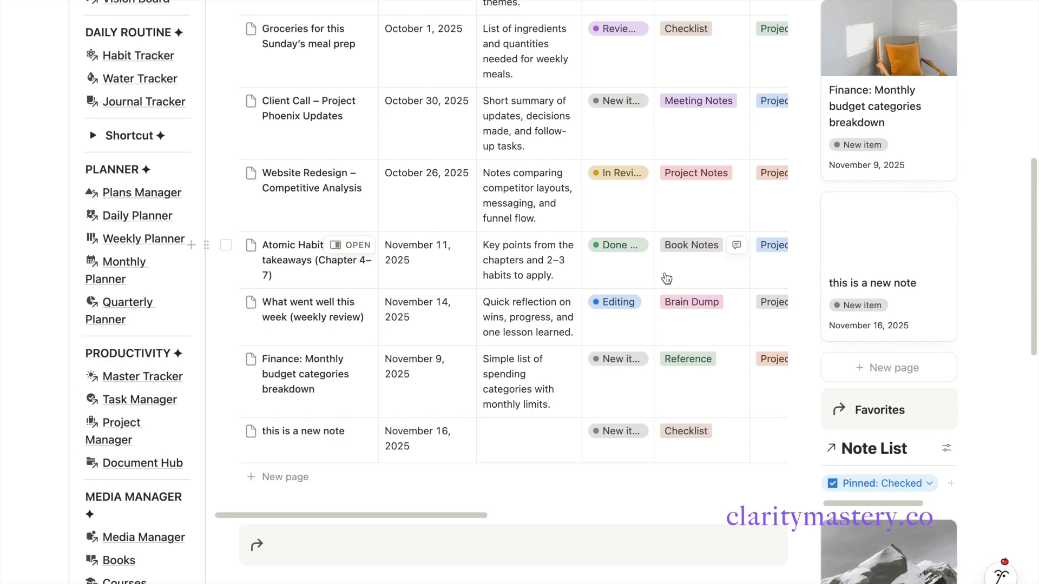
pyautogui.scroll(4, 667, 279)
pyautogui.hscroll(8, 546, 295)
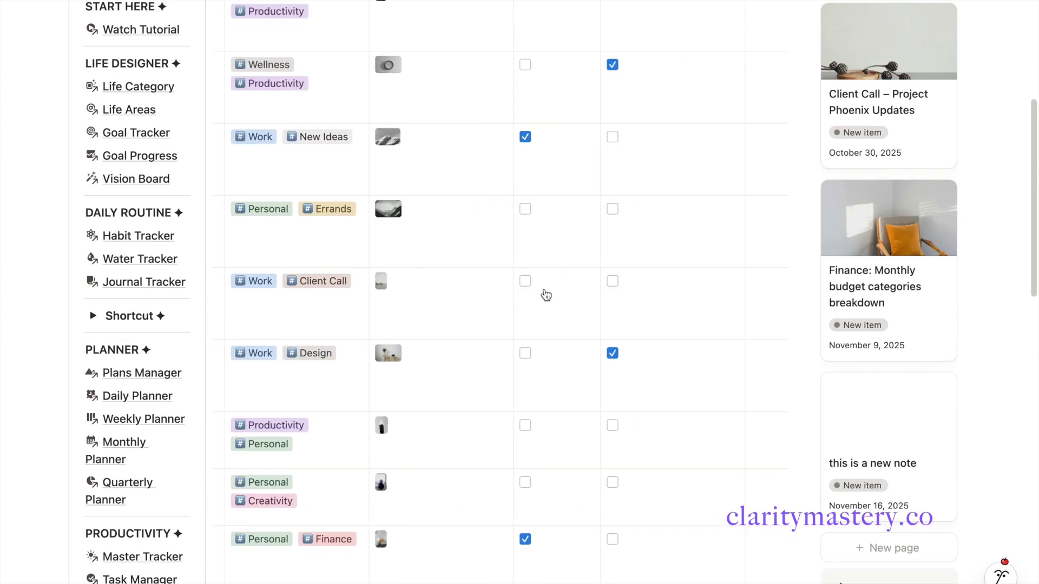
pyautogui.click(526, 282)
pyautogui.scroll(-10, 940, 336)
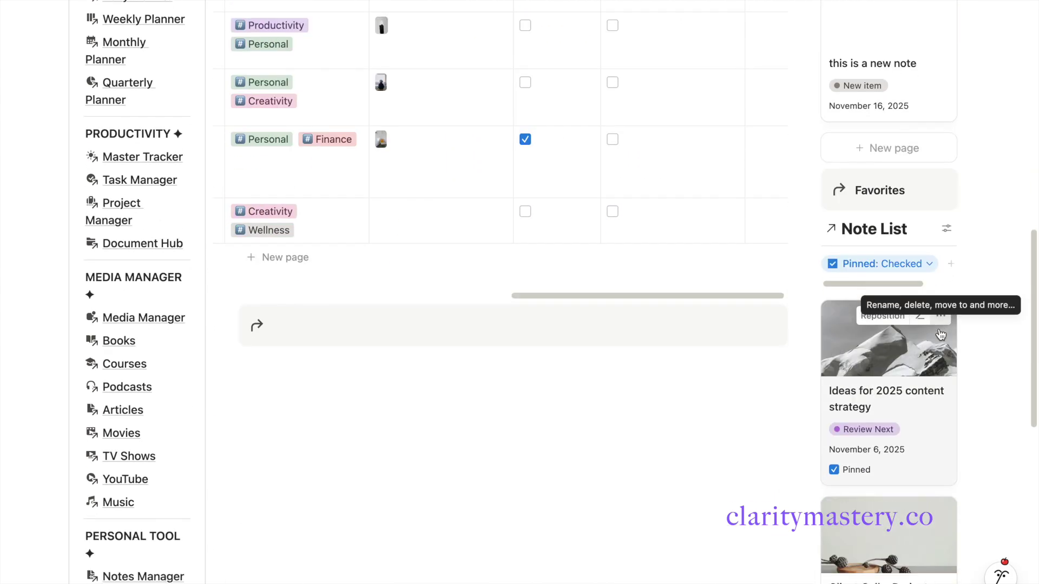
pyautogui.scroll(-4, 941, 336)
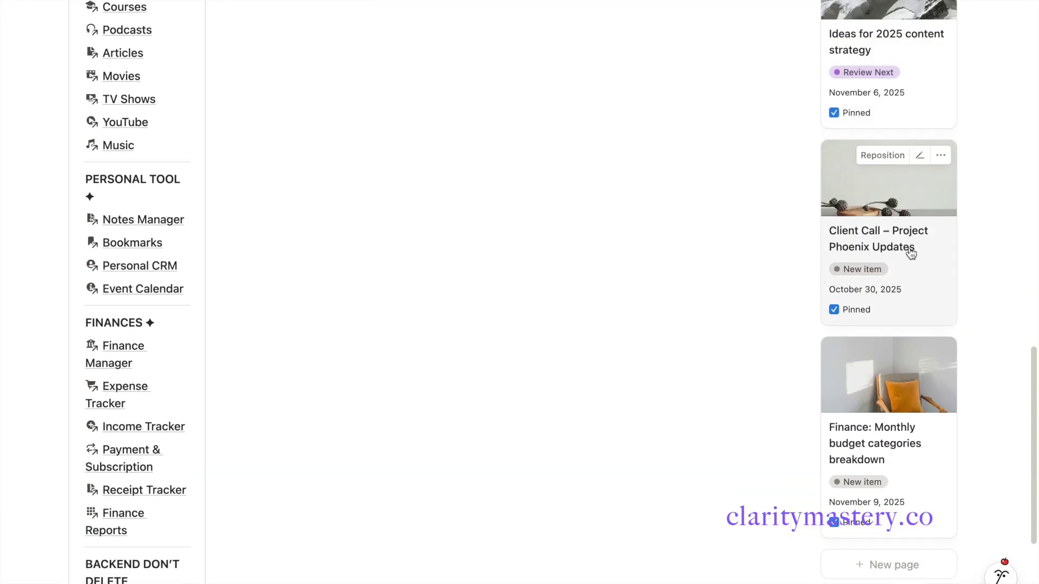
pyautogui.scroll(2, 910, 253)
pyautogui.scroll(5, 911, 253)
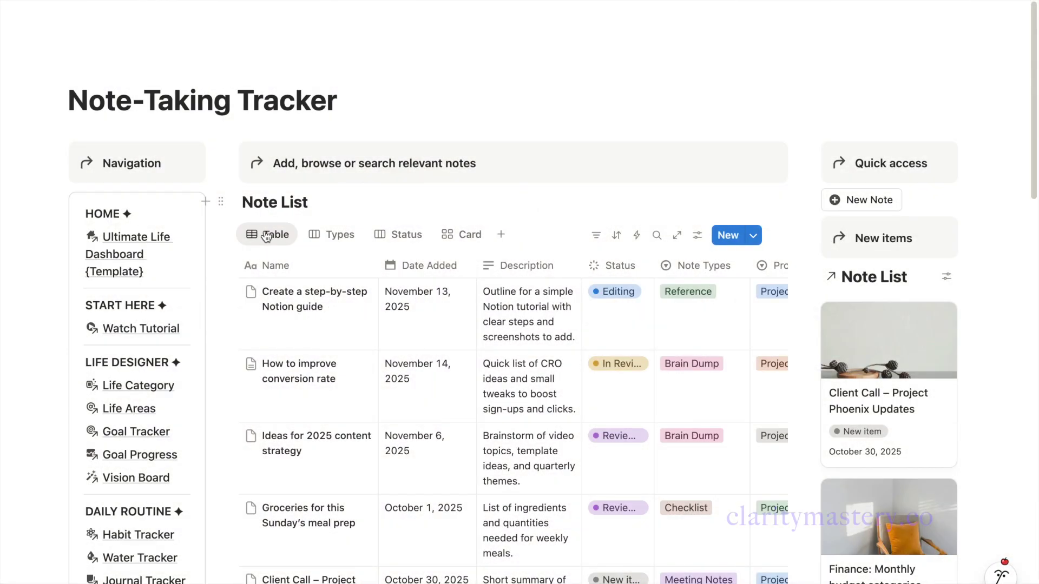
# - Paste the Table view link below the table as a new linked database view
pyautogui.click(266, 235)
pyautogui.click(313, 329)
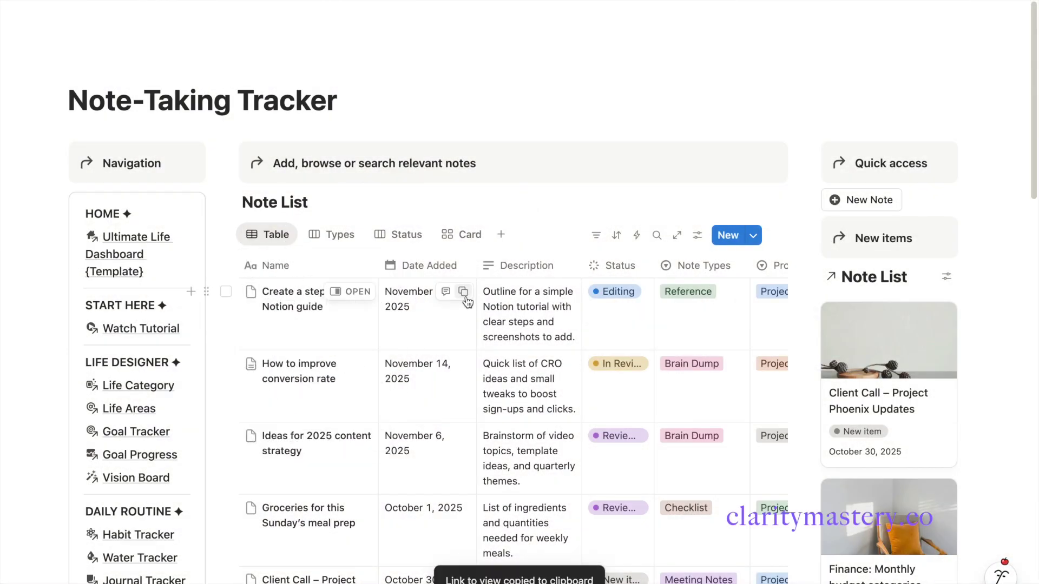
pyautogui.scroll(-3, 469, 302)
pyautogui.scroll(-10, 469, 301)
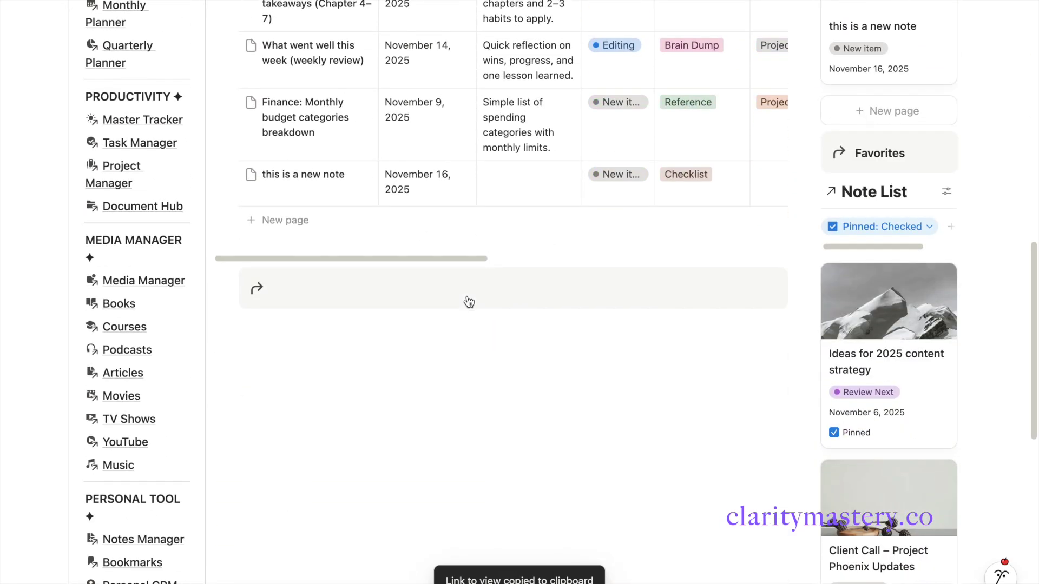
pyautogui.hotkey('ctrl', 'v')
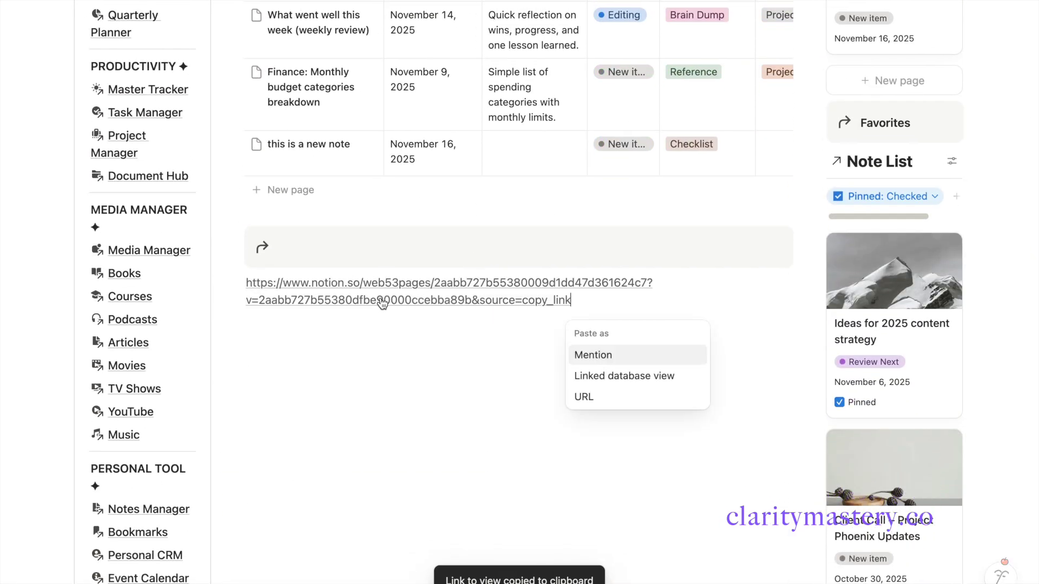
pyautogui.click(627, 376)
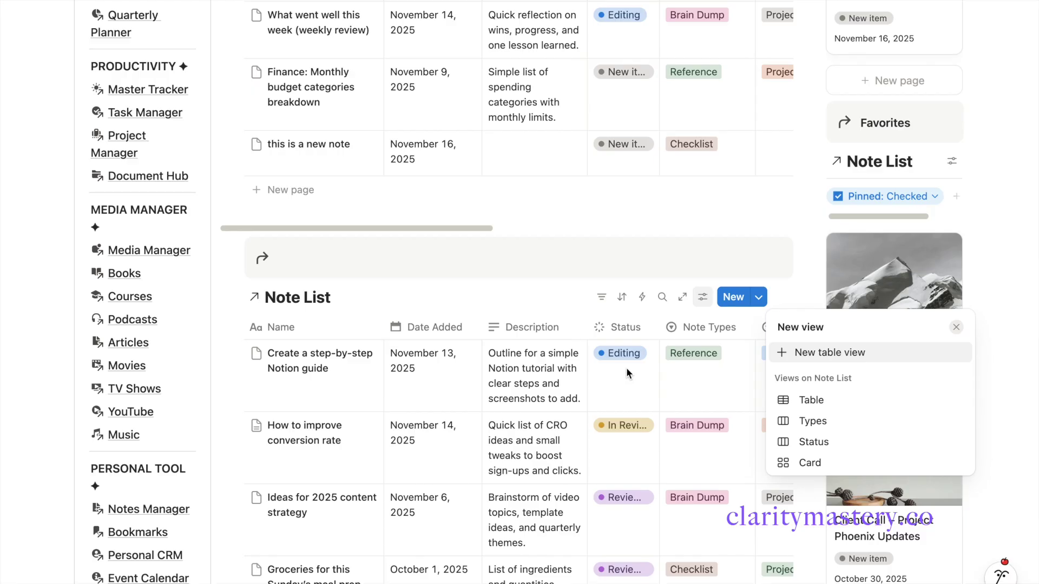
pyautogui.click(580, 282)
# - Switch the linked view to Board layout with Cover Image previews and no page icons
pyautogui.click(696, 297)
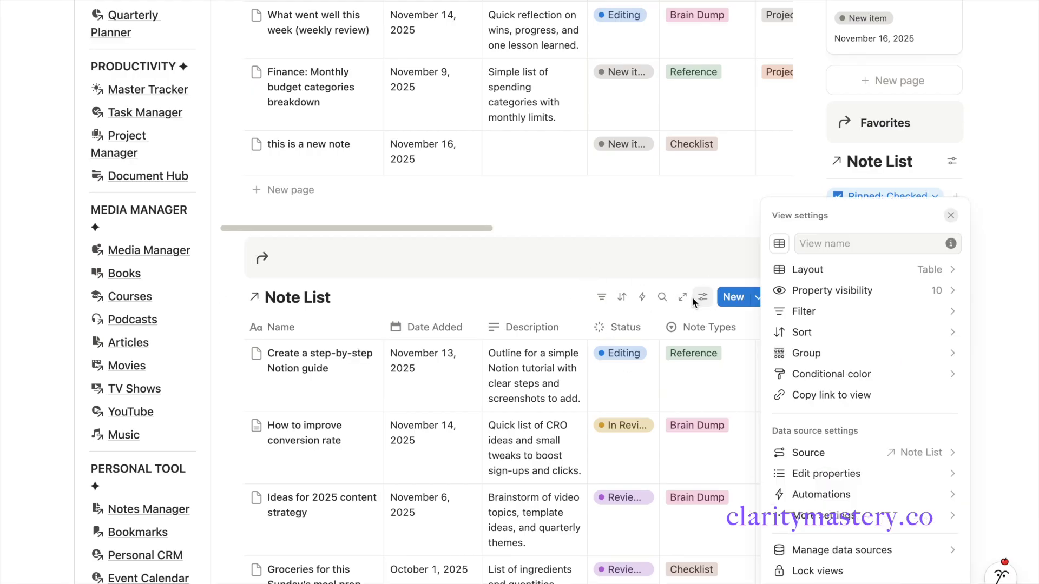
pyautogui.click(809, 269)
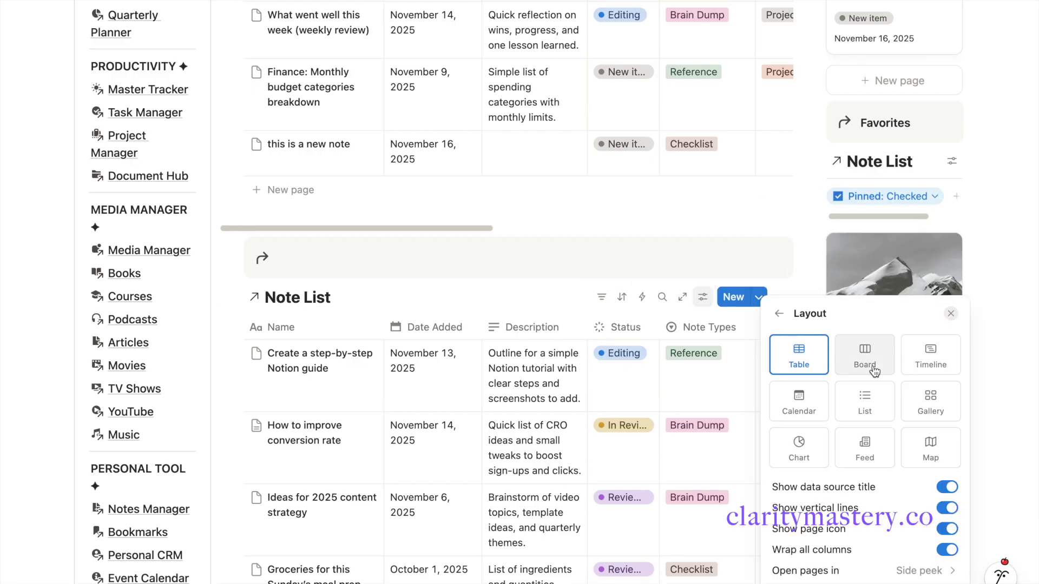
pyautogui.click(865, 359)
pyautogui.click(956, 445)
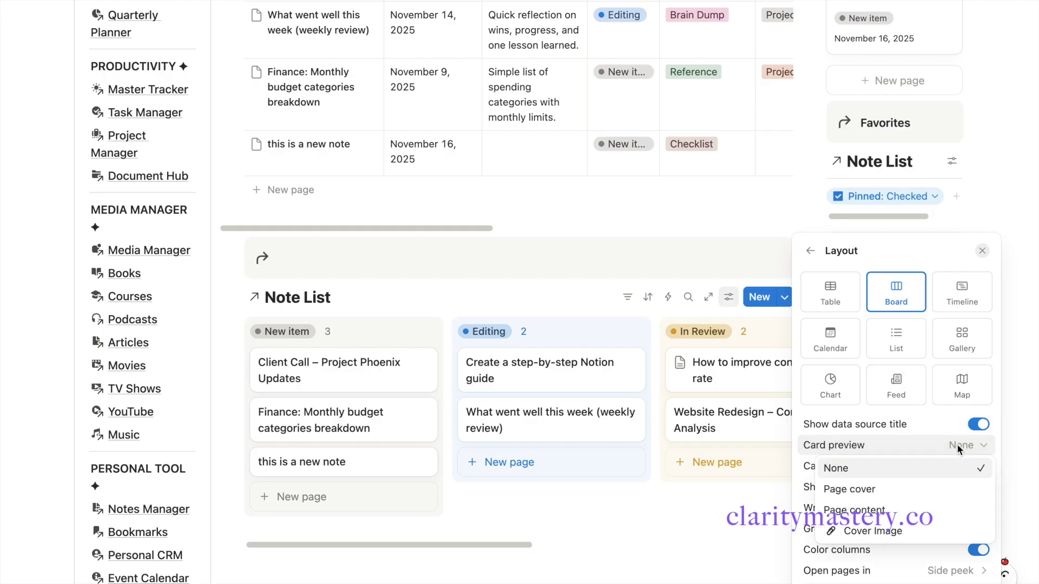
pyautogui.click(873, 528)
pyautogui.click(944, 444)
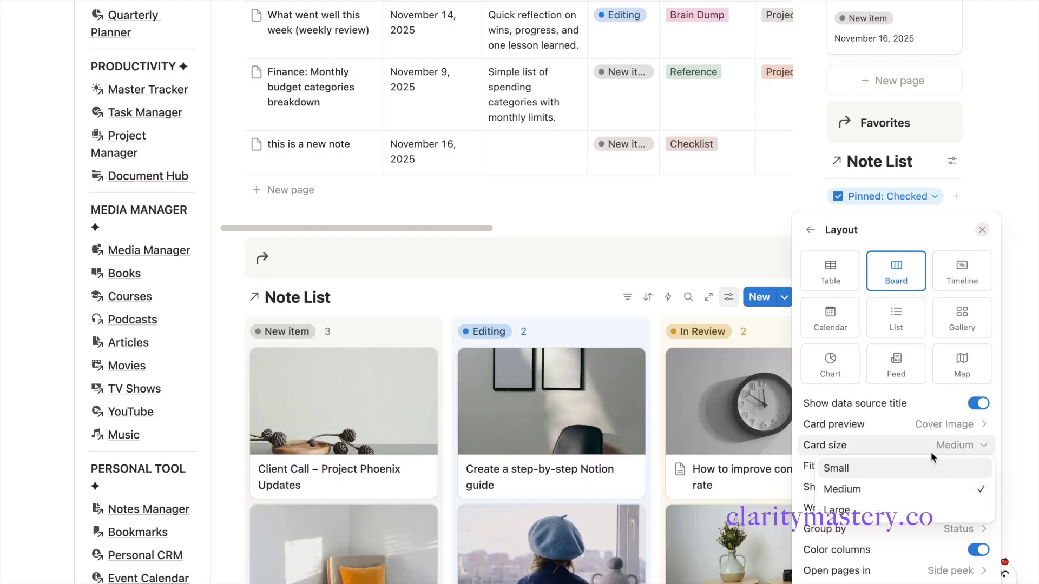
pyautogui.click(978, 487)
pyautogui.click(809, 229)
# - Show Date Added, Description and Status on the board cards
pyautogui.click(862, 269)
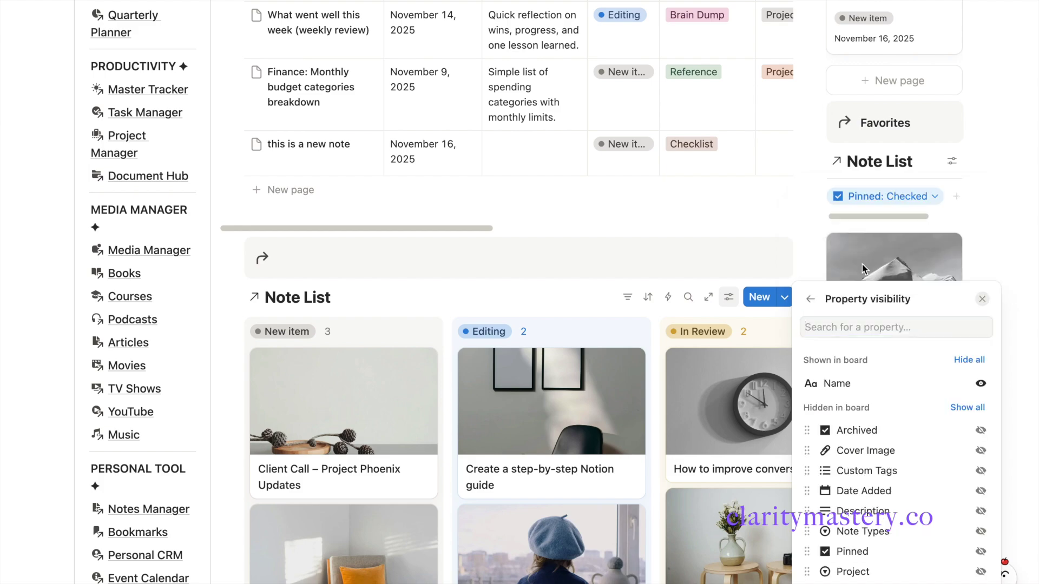
pyautogui.click(980, 490)
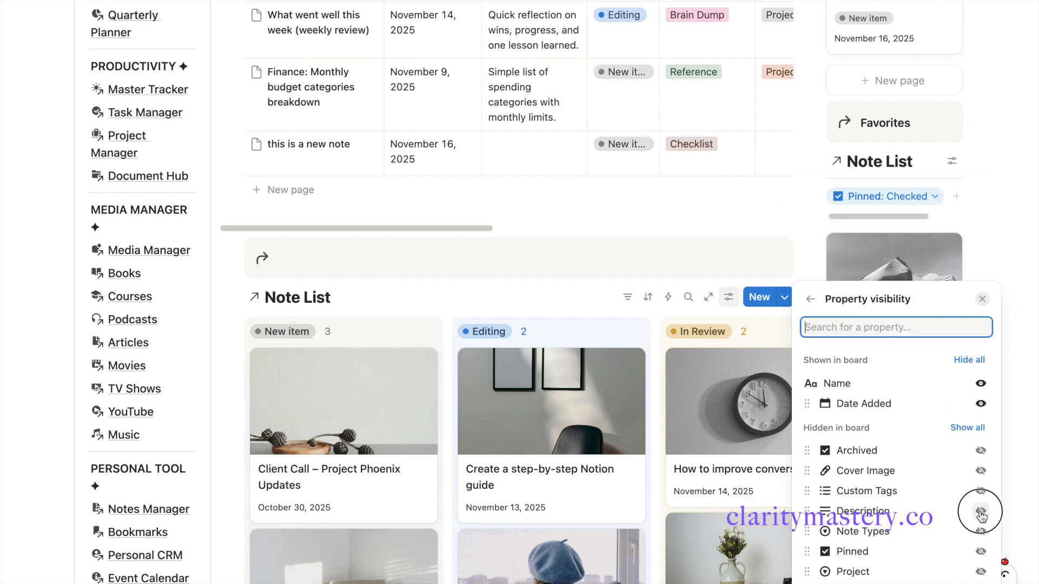
pyautogui.click(981, 512)
pyautogui.click(980, 582)
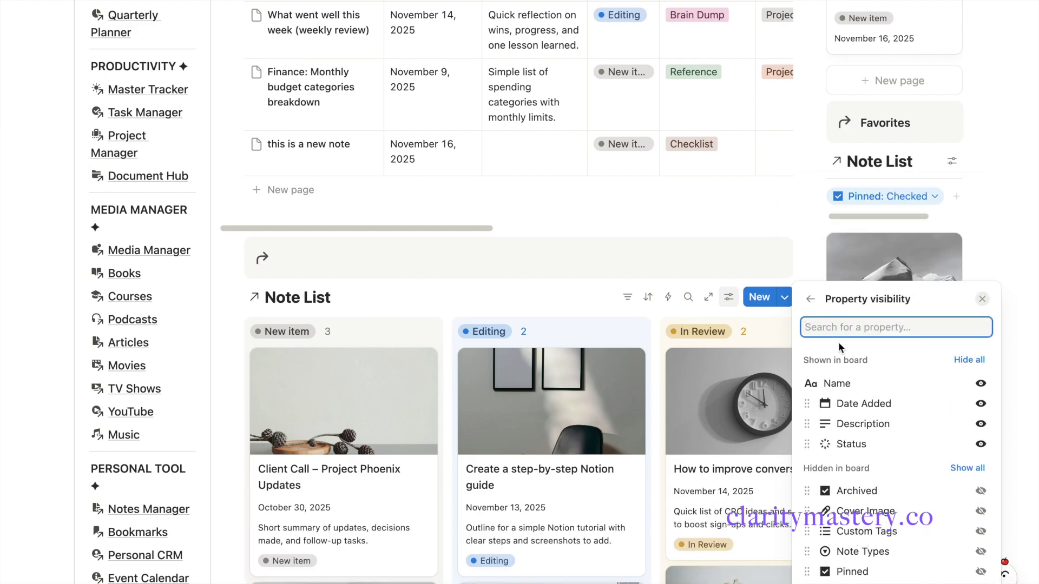
# - Group the board by Custom Tags
pyautogui.click(809, 298)
pyautogui.click(862, 329)
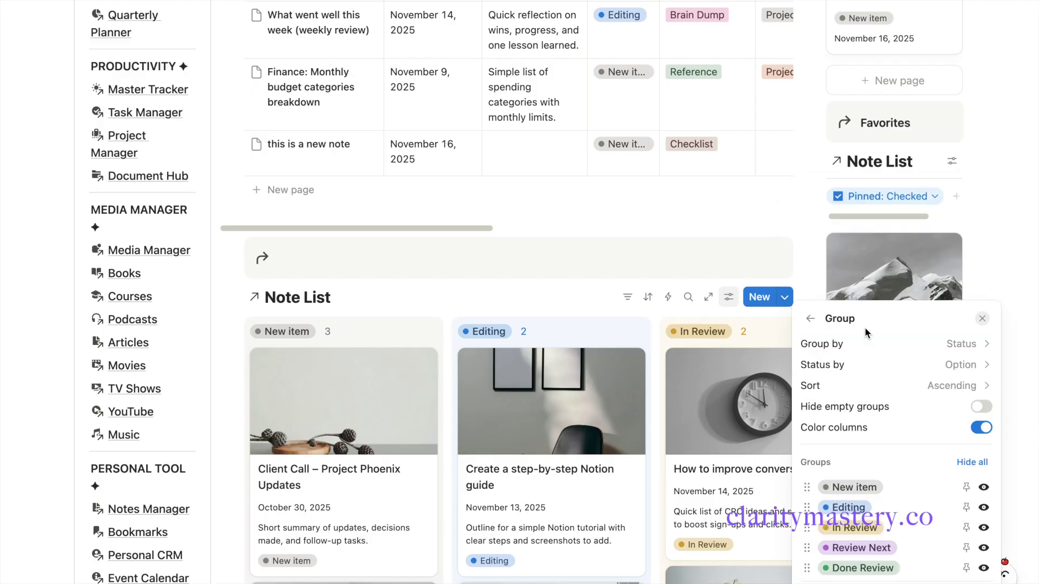
pyautogui.click(926, 346)
pyautogui.click(918, 432)
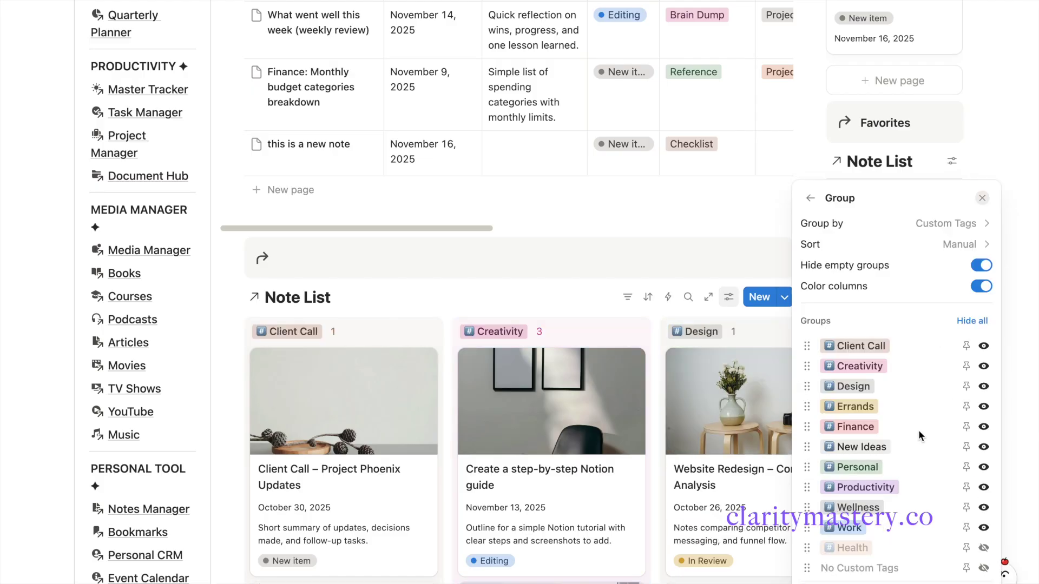
pyautogui.click(809, 198)
pyautogui.click(524, 253)
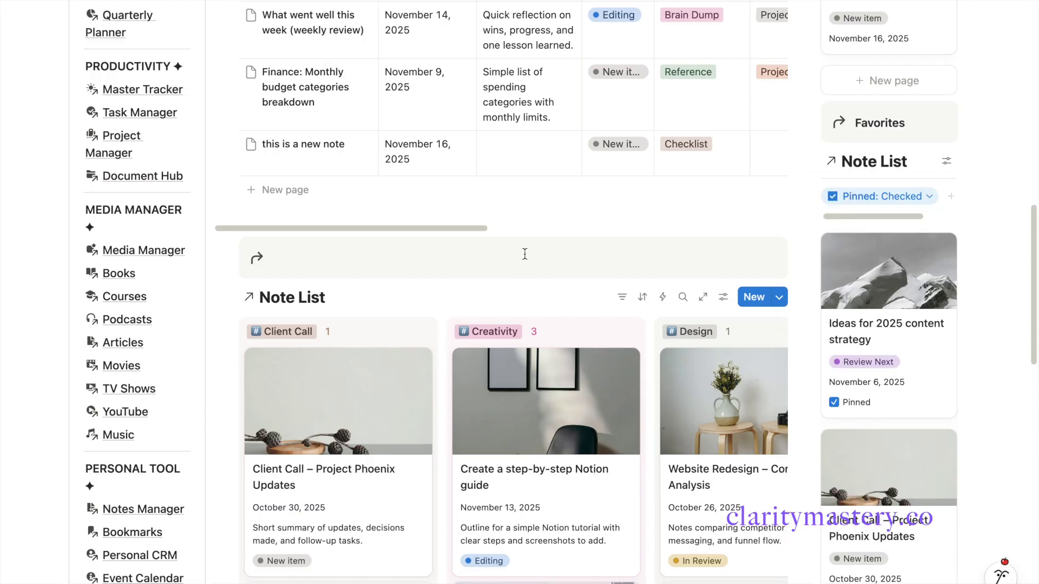
pyautogui.scroll(-3, 465, 281)
pyautogui.hscroll(6, 559, 308)
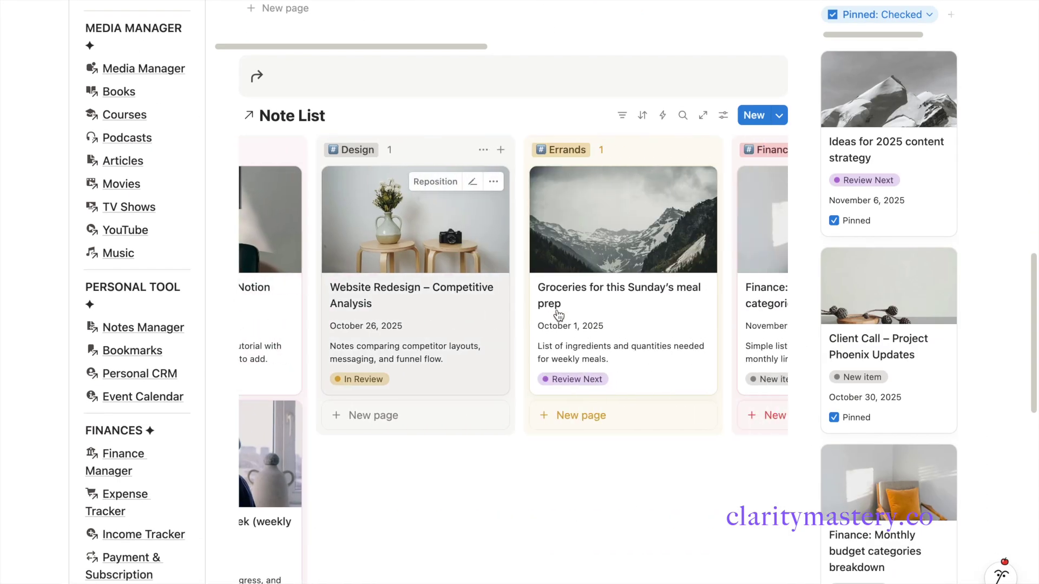
pyautogui.hscroll(15, 559, 313)
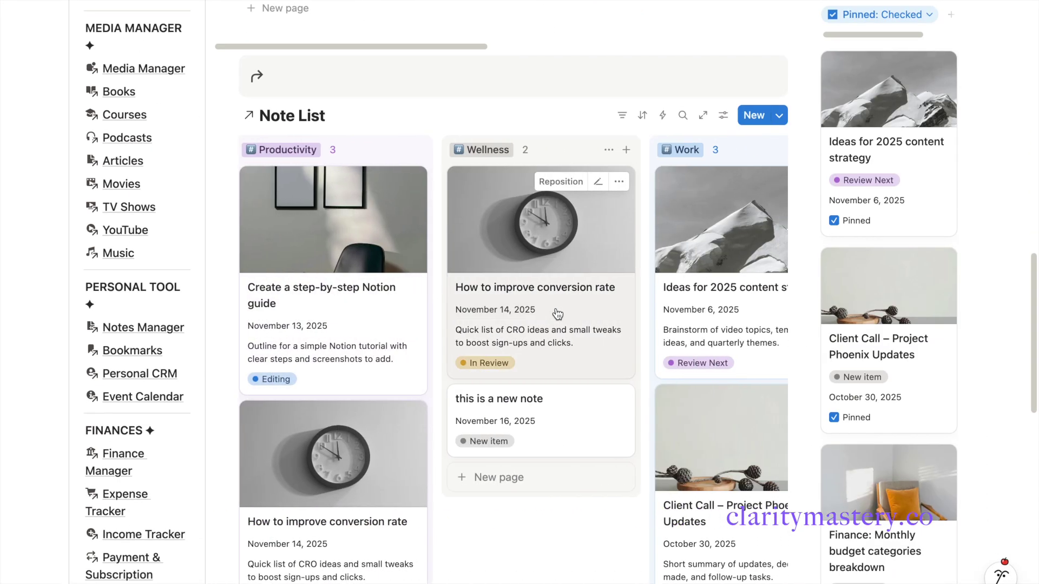
pyautogui.hscroll(5, 557, 313)
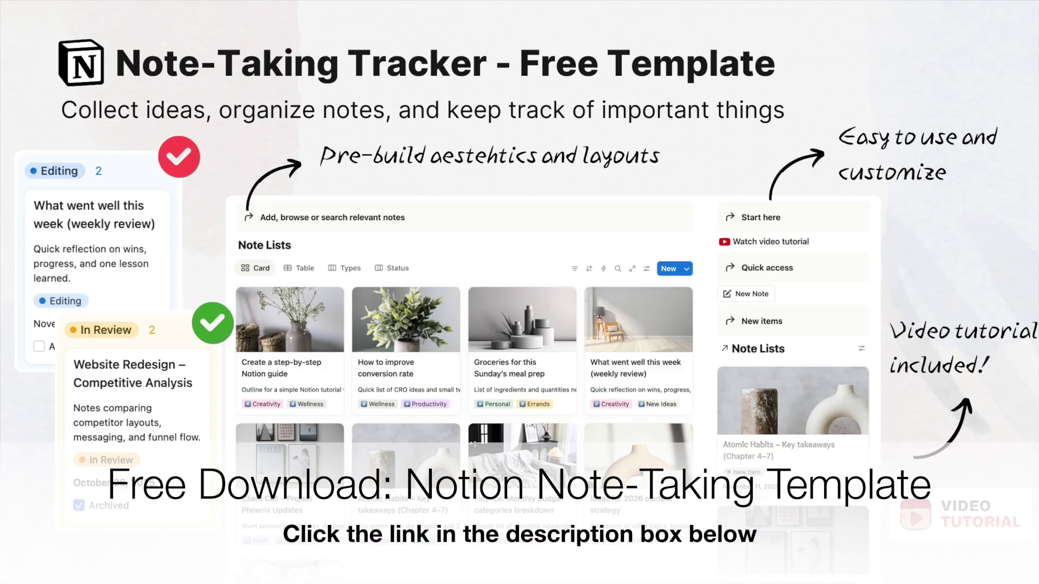